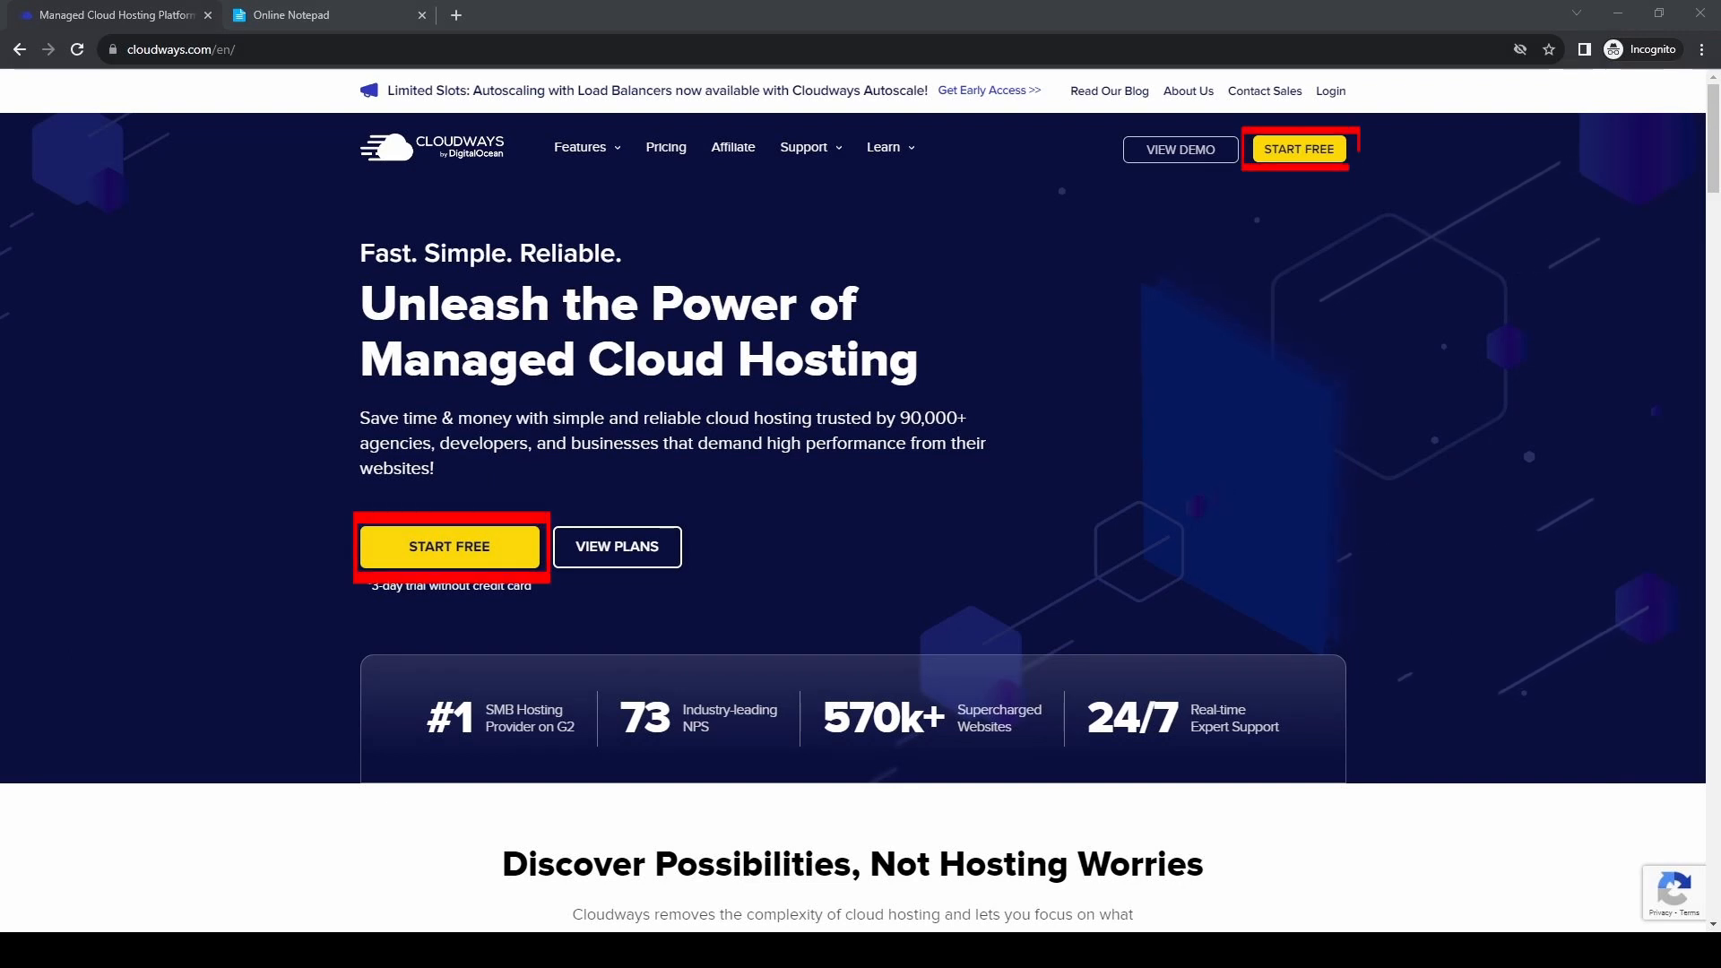
Step: Open the free signup form and enter the first name, last name, email address and account password
{"action": "left_click", "coordinate": [450, 546]}
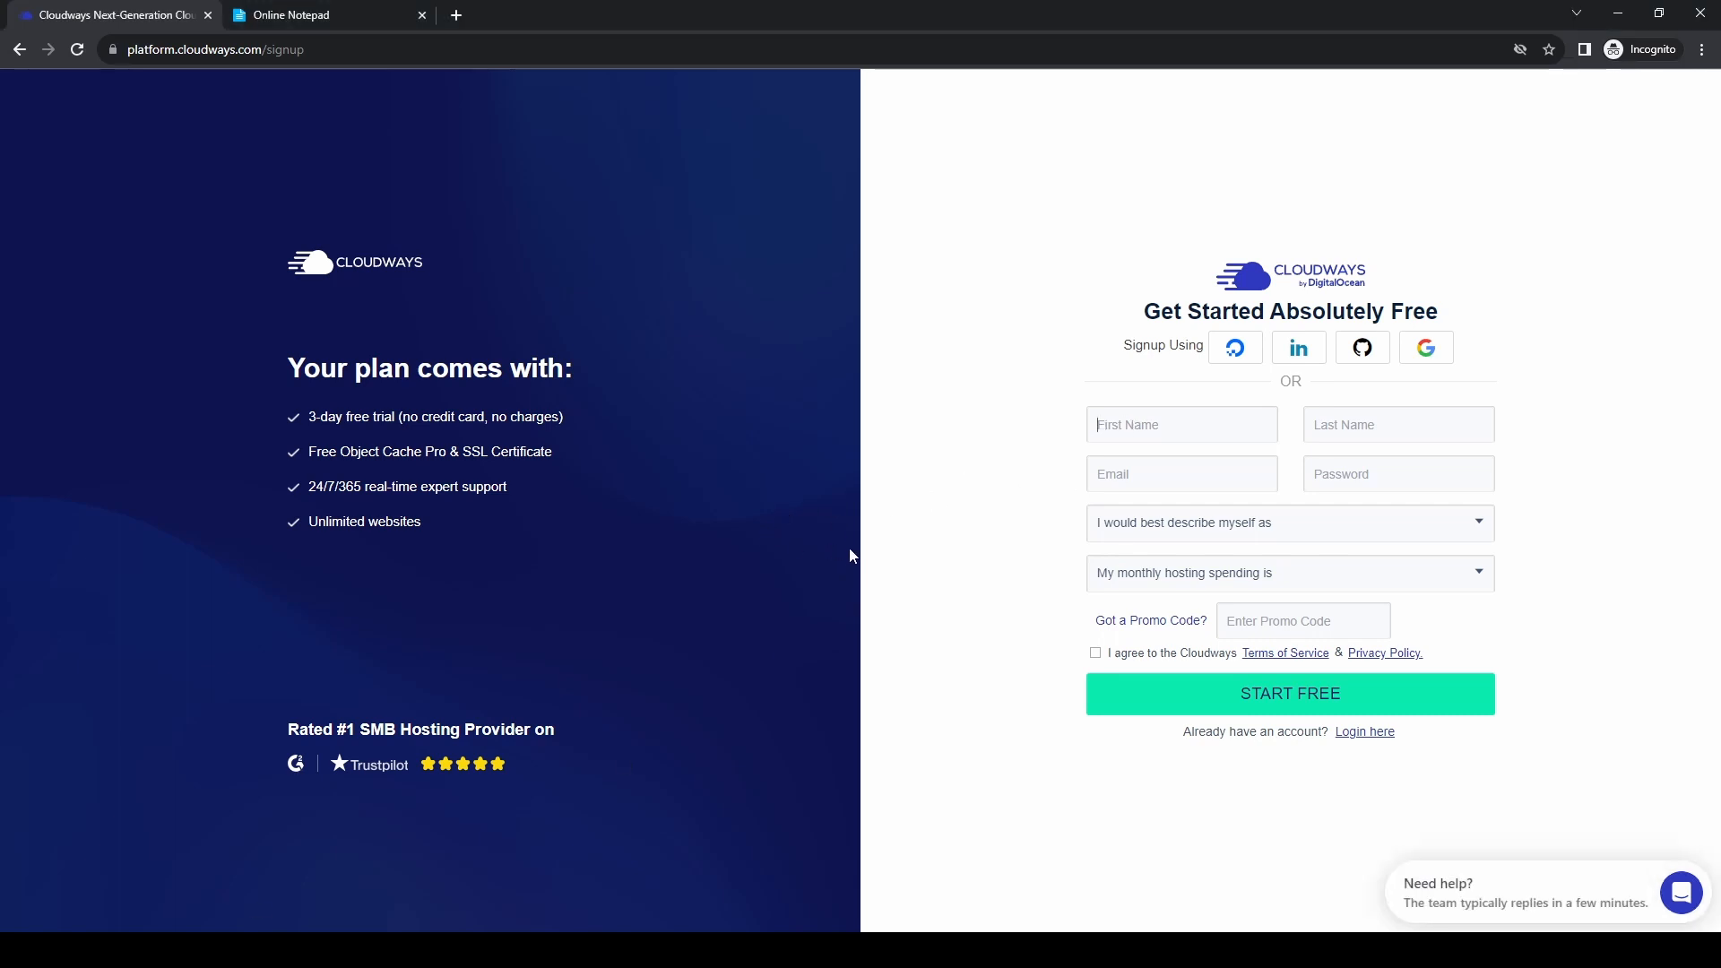
{"action": "type", "text": "Buppy"}
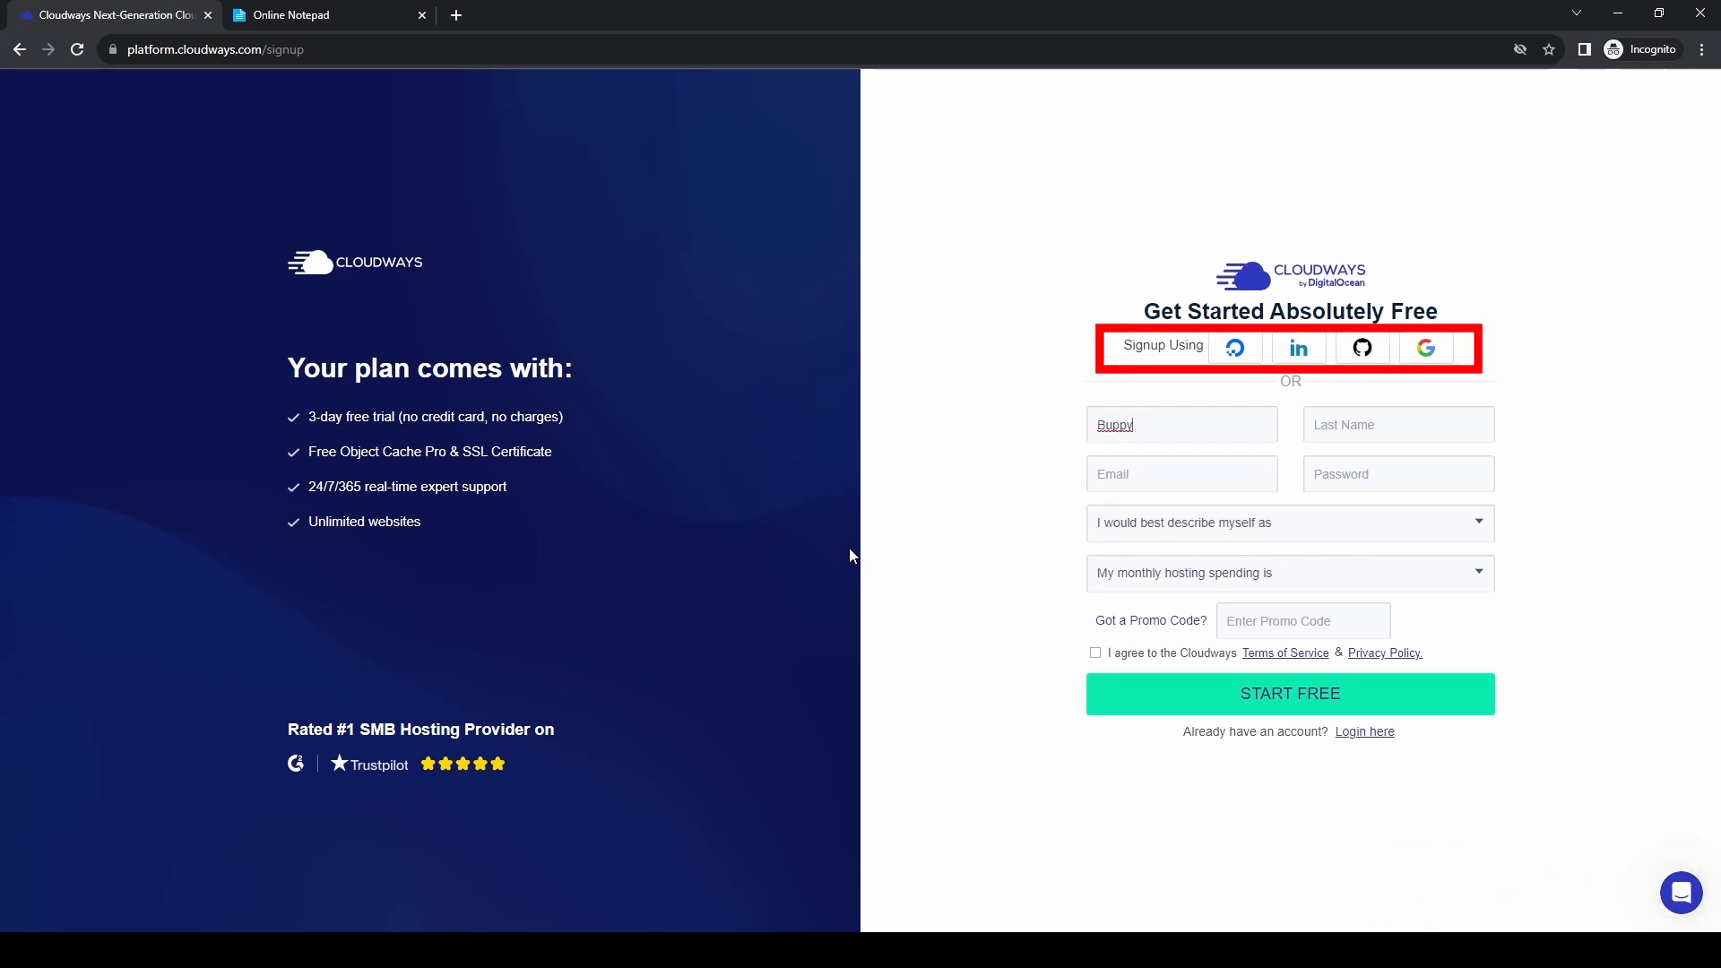
{"action": "key", "text": "Tab"}
{"action": "type", "text": "Testbfreeland"}
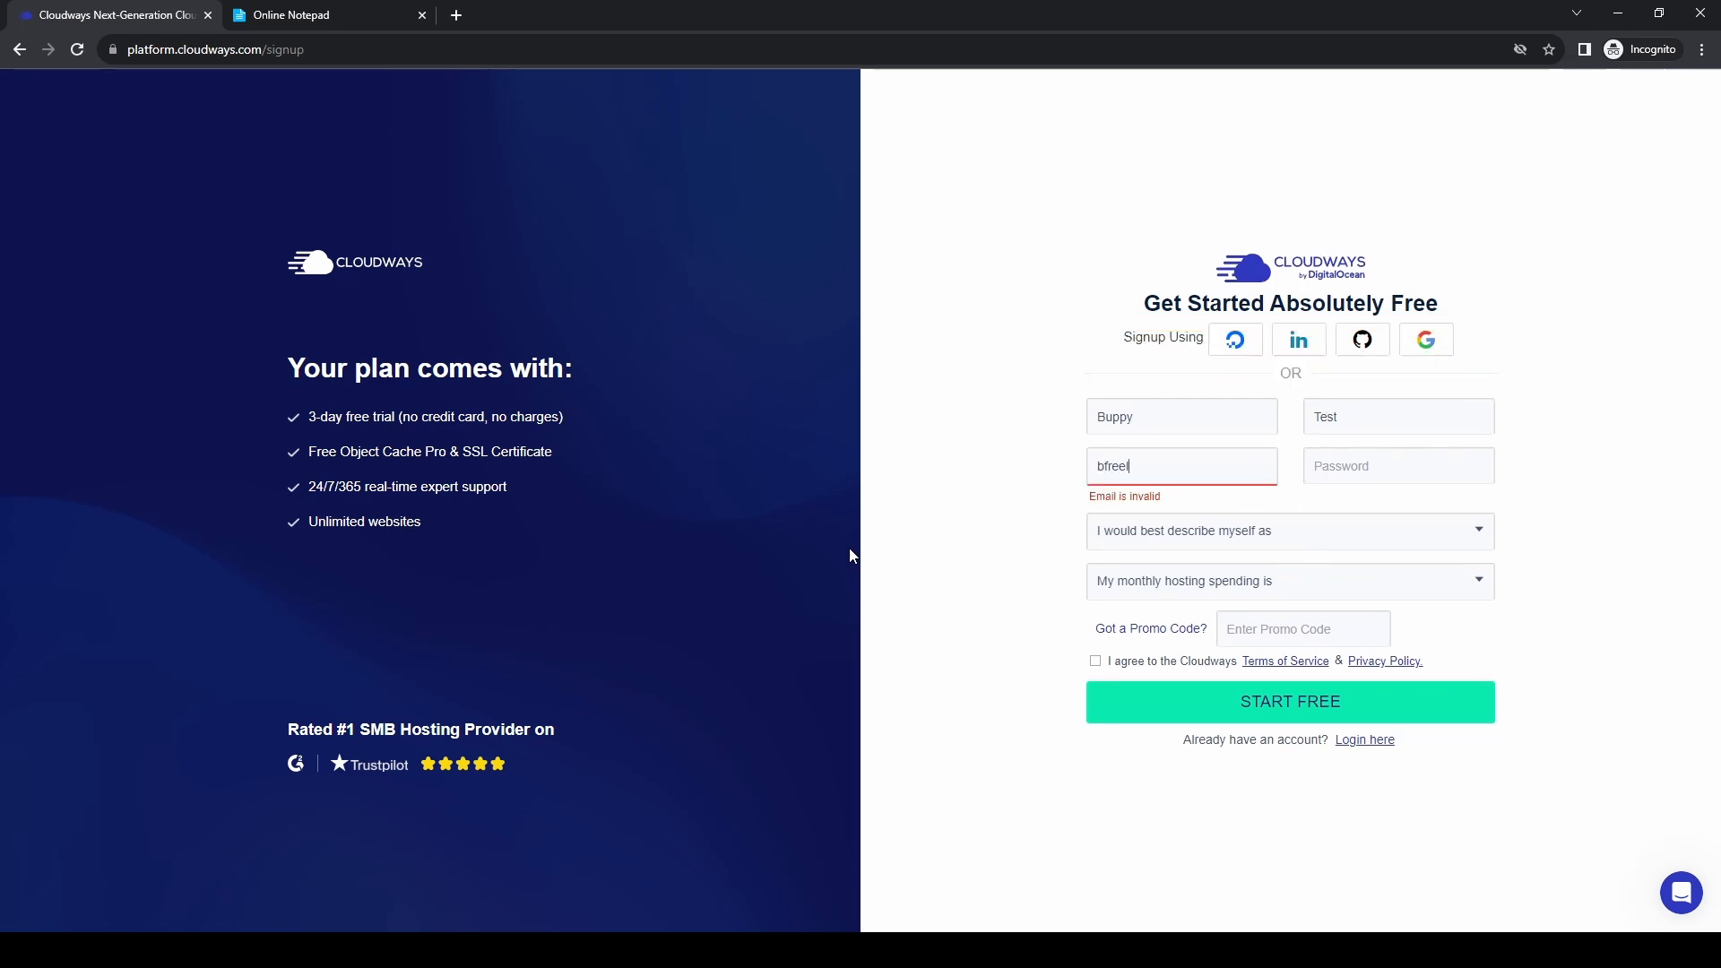
{"action": "type", "text": "e@"}
{"action": "type", "text": "test@"}
Step: Describe the account holder as Freelance Developer/Designer and set the monthly hosting spending to $0 - $50 (USD)
{"action": "left_click", "coordinate": [1125, 531]}
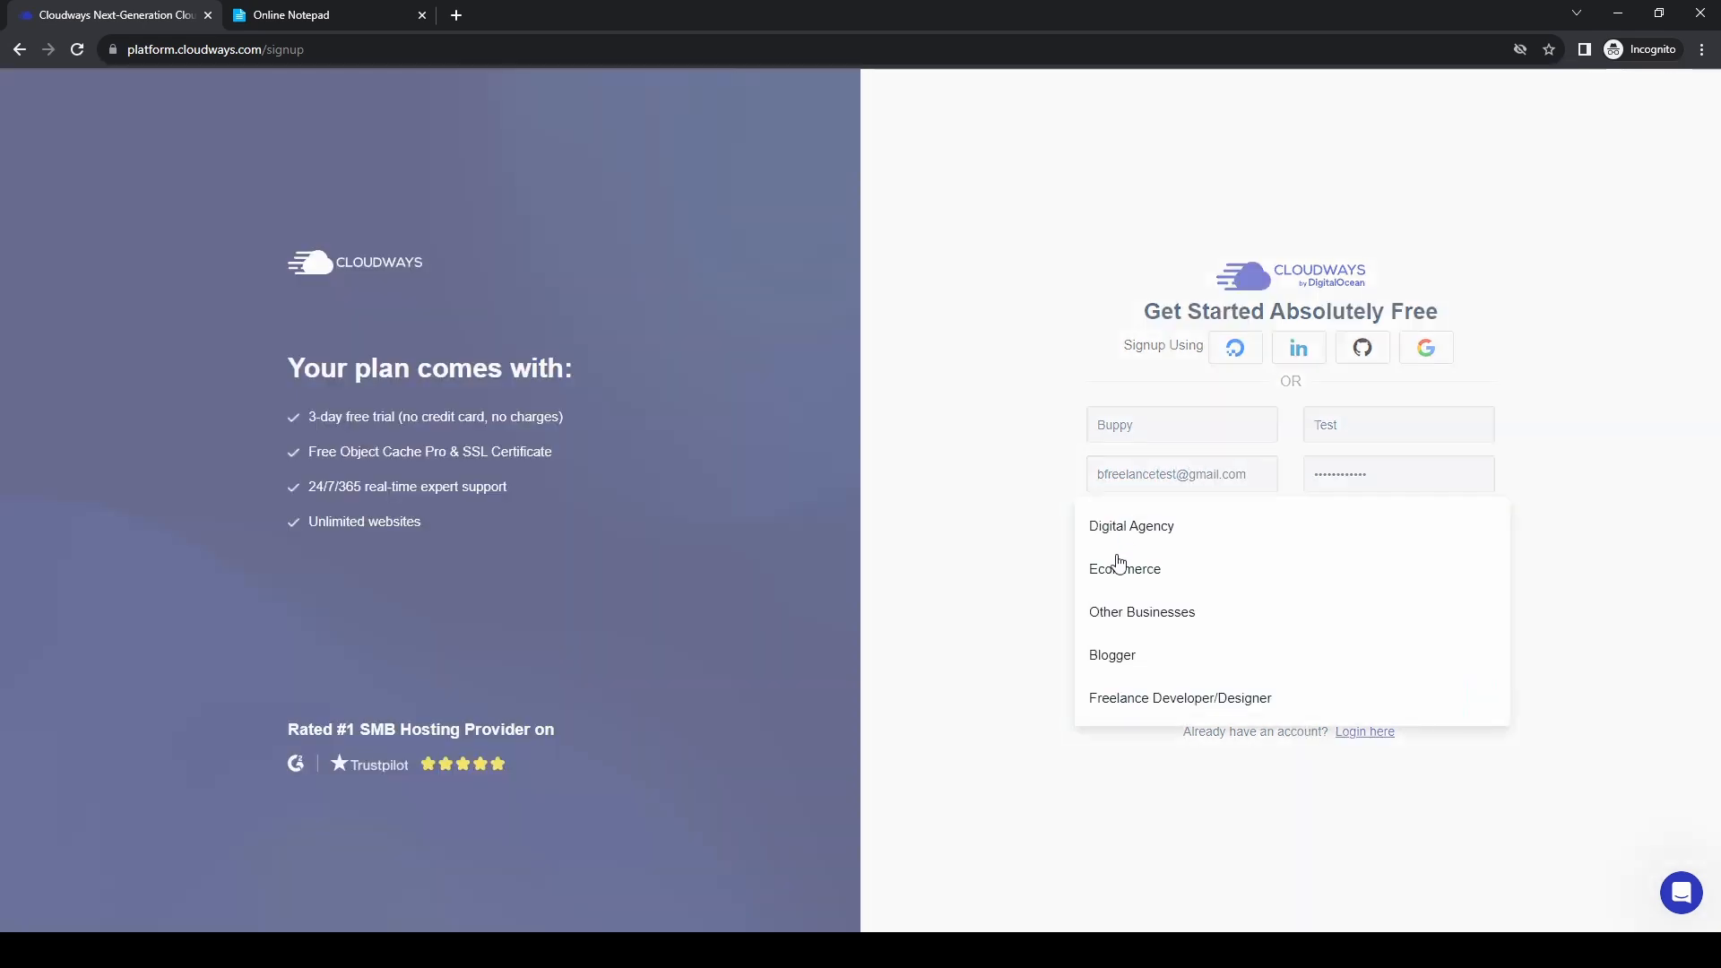
{"action": "left_click", "coordinate": [1098, 704]}
{"action": "left_click", "coordinate": [1137, 584]}
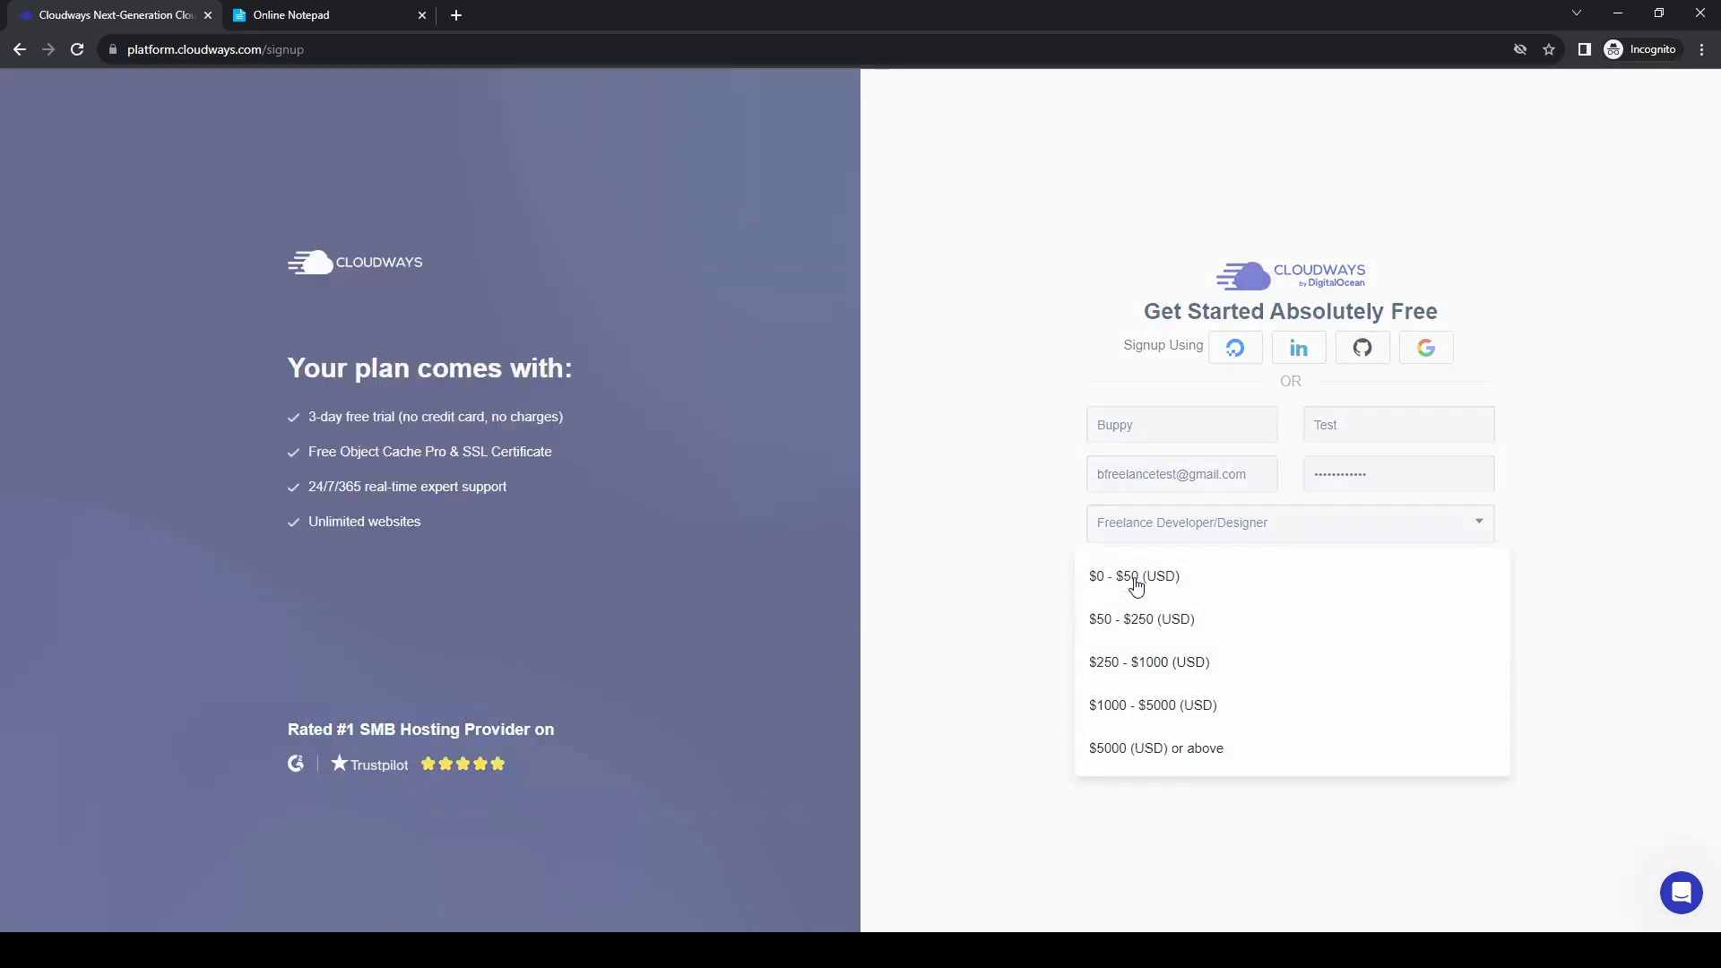
{"action": "left_click", "coordinate": [1022, 549]}
{"action": "left_click", "coordinate": [1138, 572]}
{"action": "left_click", "coordinate": [1121, 577]}
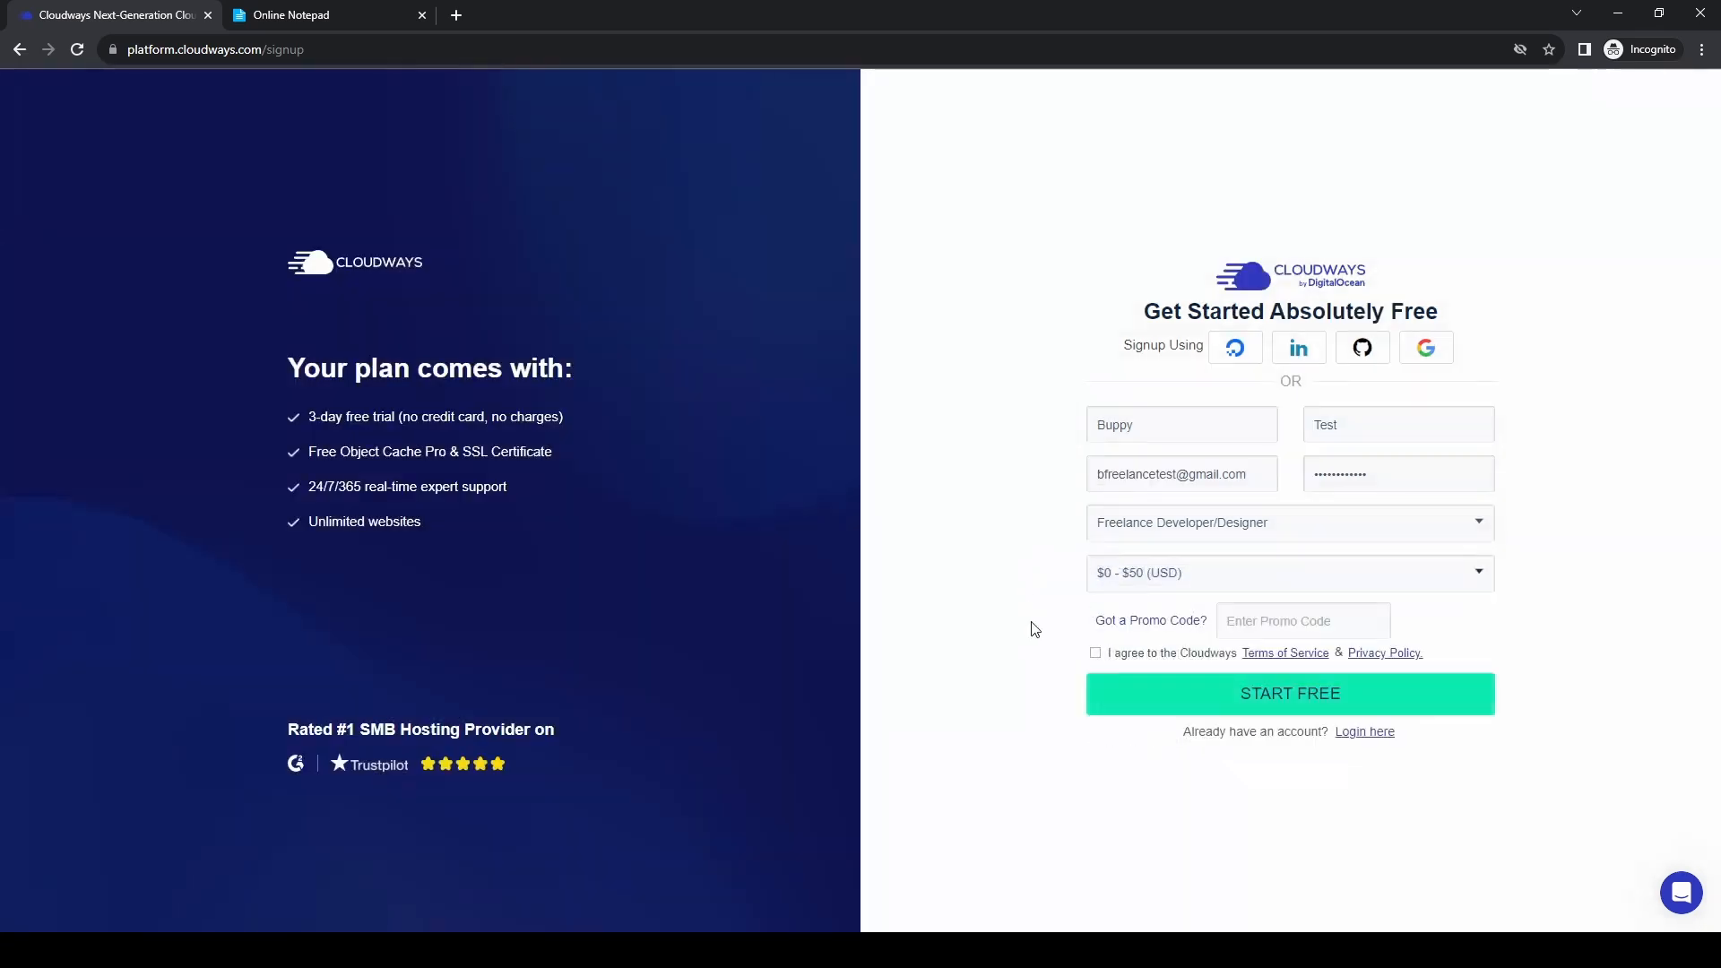
Step: Agree to the terms, submit the free signup and dismiss the welcome message
{"action": "left_click", "coordinate": [1096, 654]}
{"action": "left_click", "coordinate": [1149, 702]}
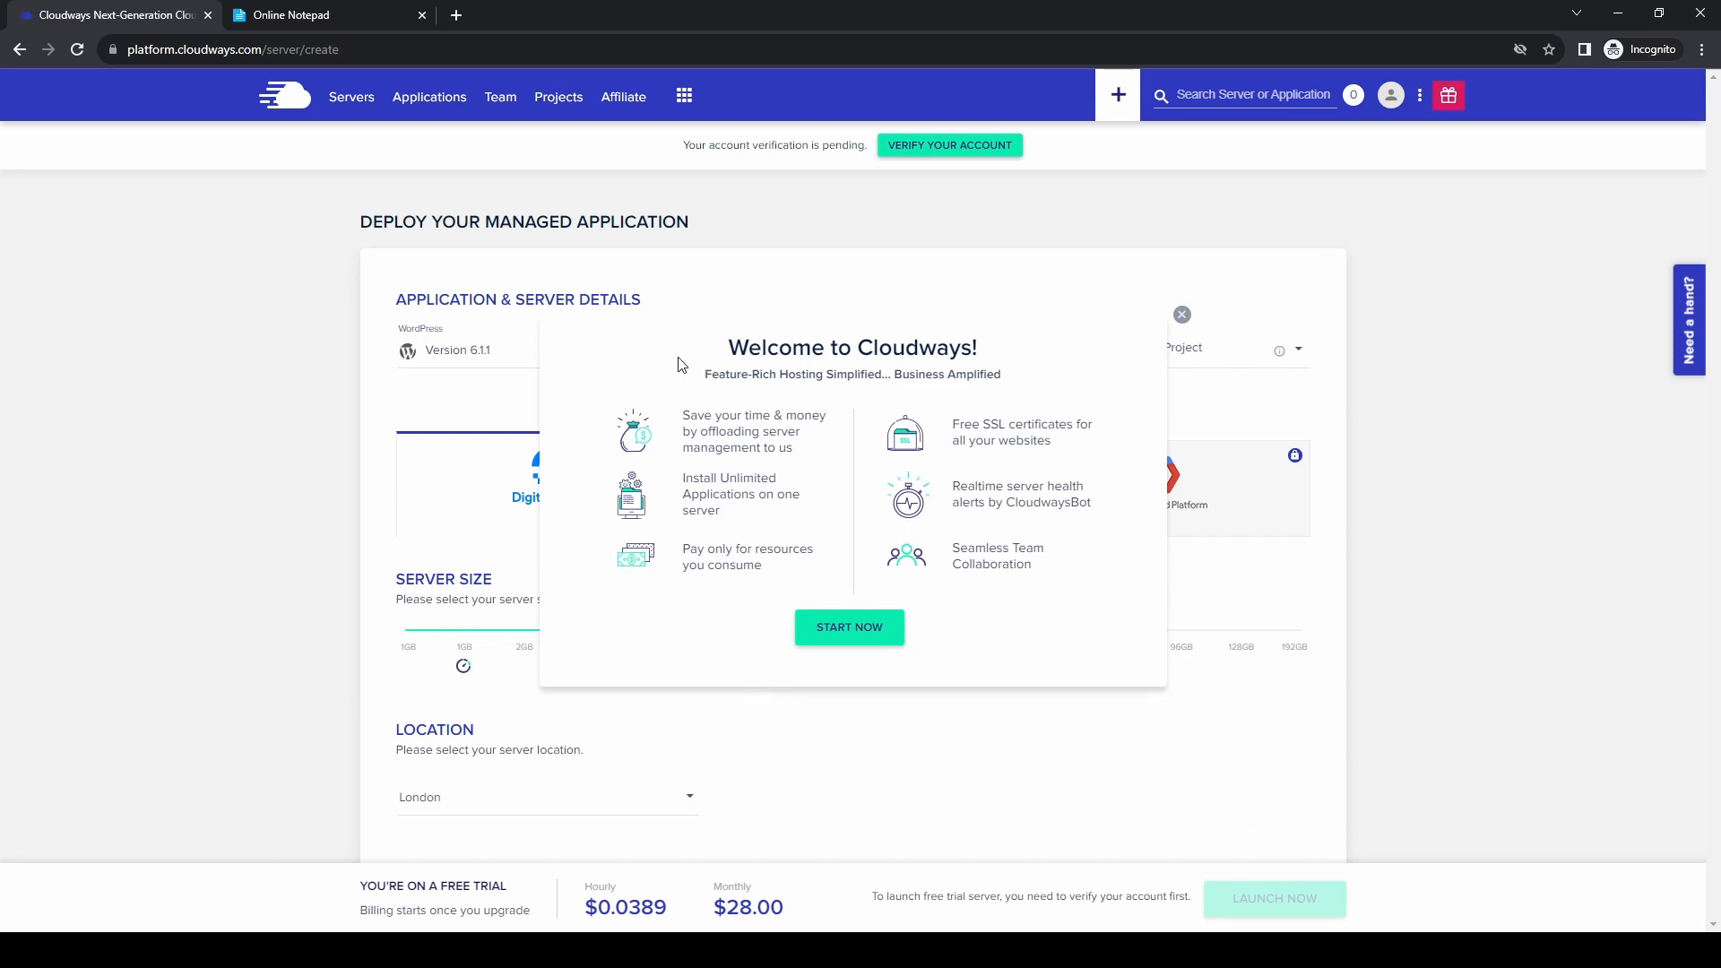
{"action": "left_click", "coordinate": [849, 632]}
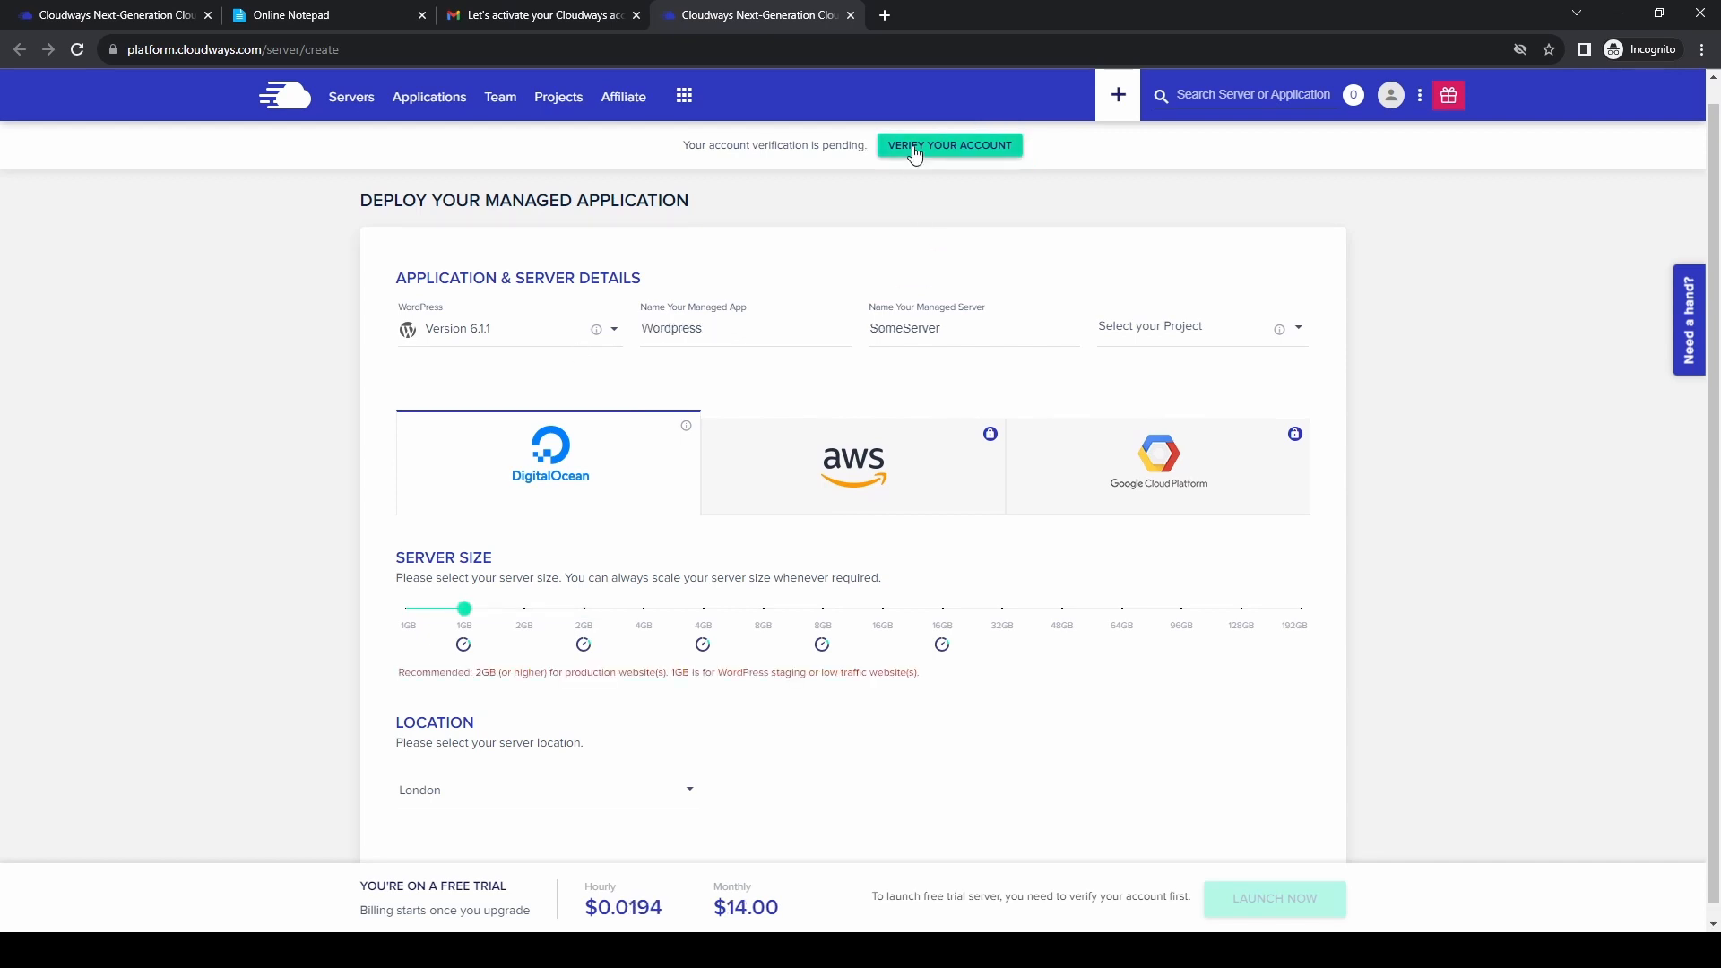
Step: Start the account verification, enter the phone number and request the SMS code
{"action": "left_click", "coordinate": [910, 145]}
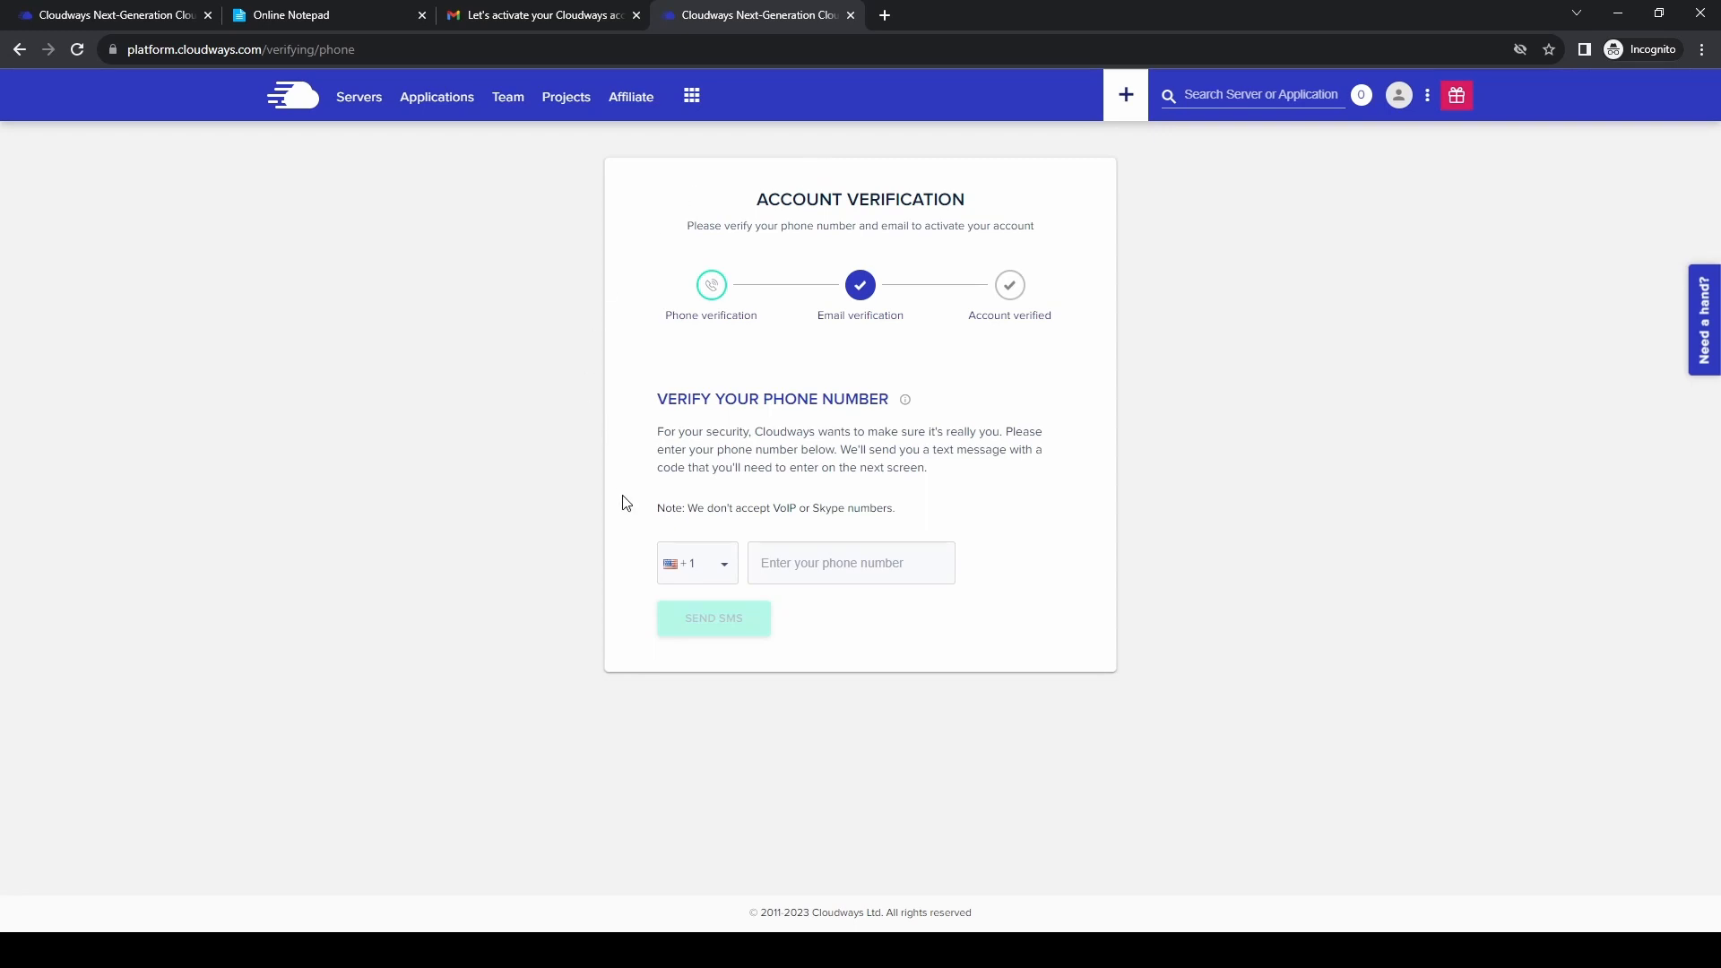
{"action": "left_click", "coordinate": [795, 571]}
{"action": "type", "text": "****"}
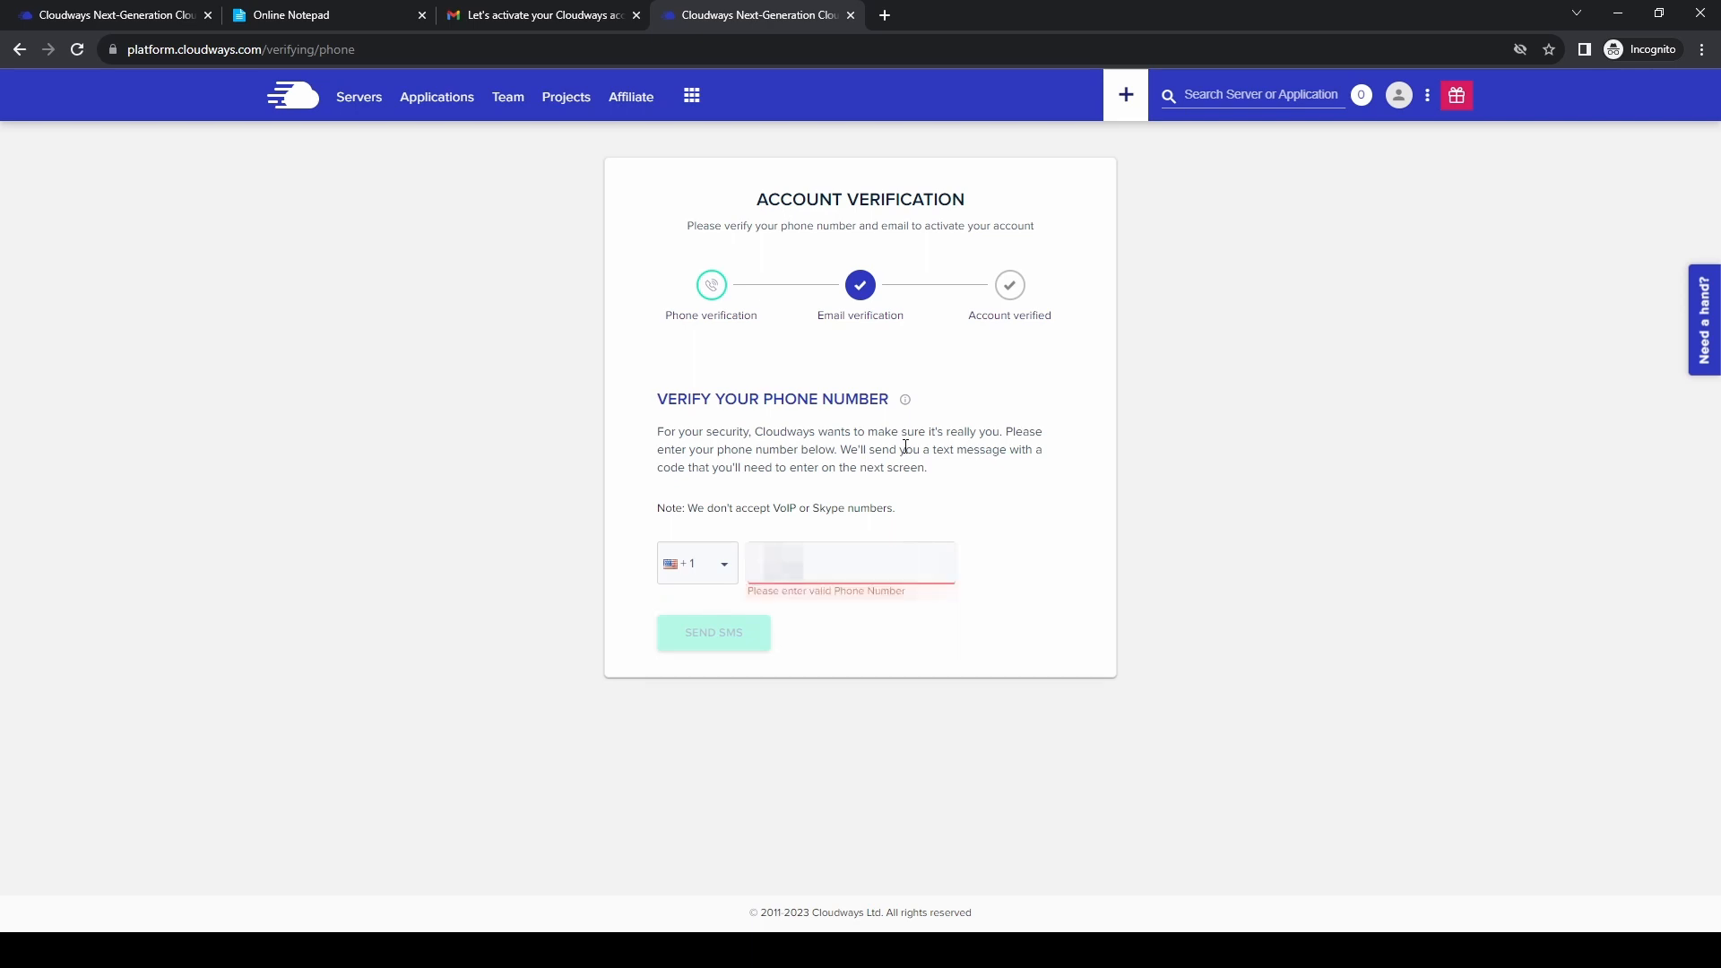
{"action": "type", "text": "******"}
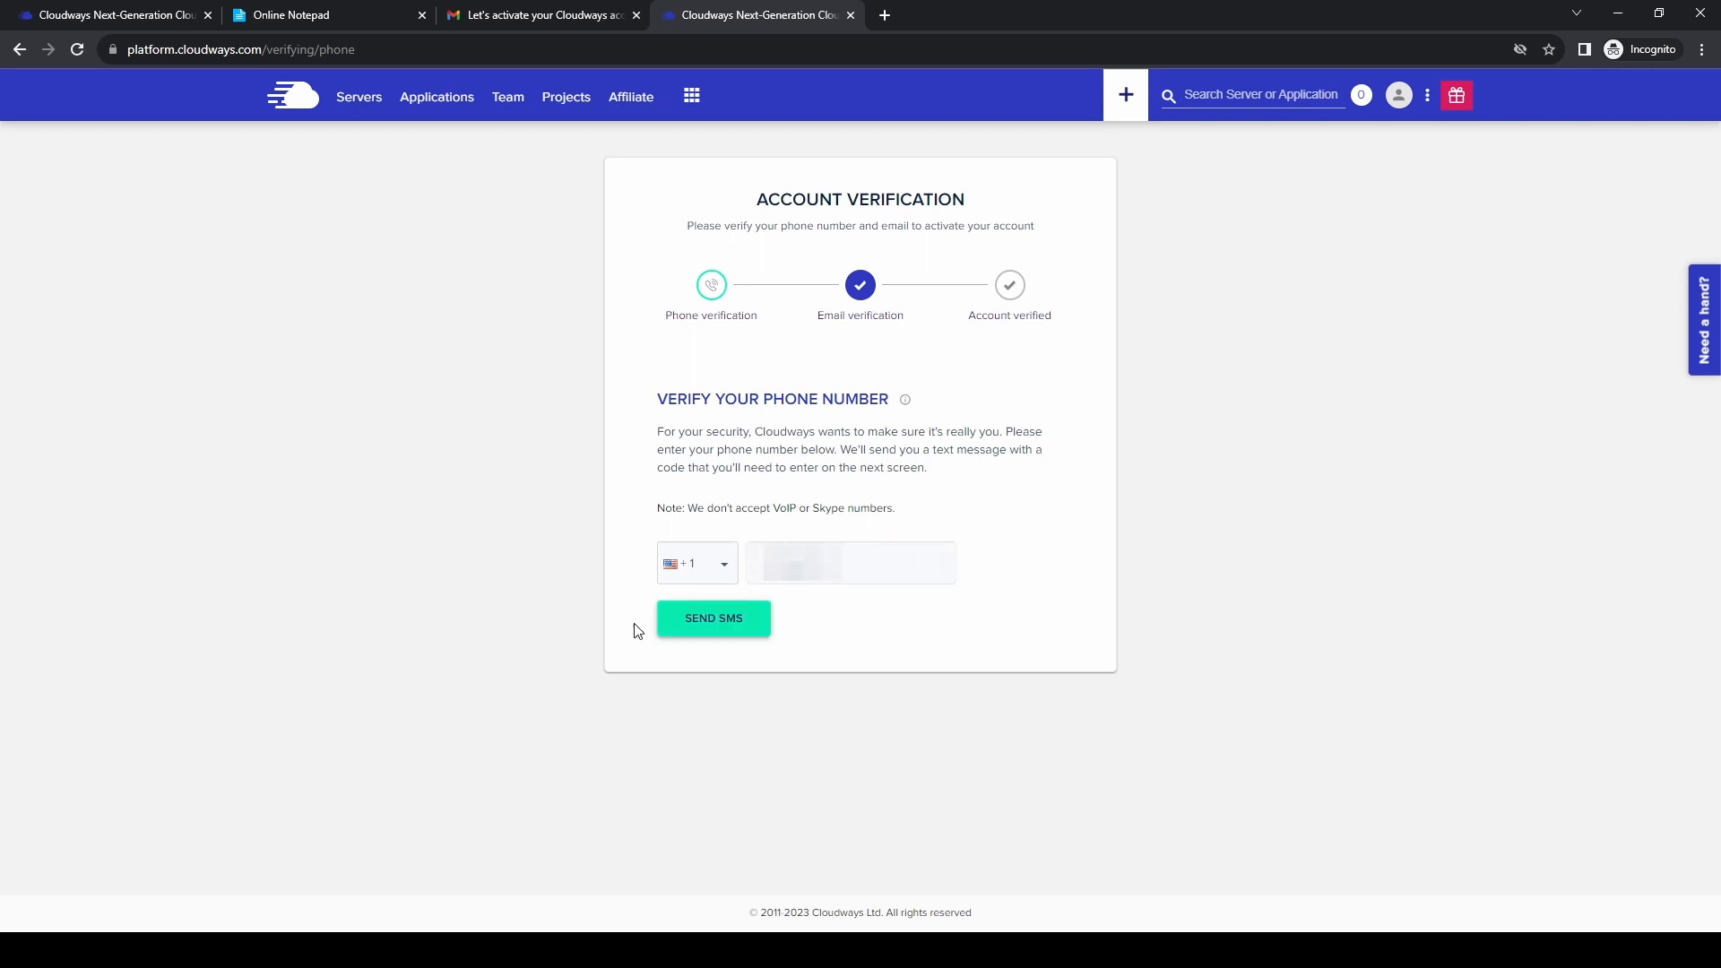
{"action": "left_click", "coordinate": [695, 627]}
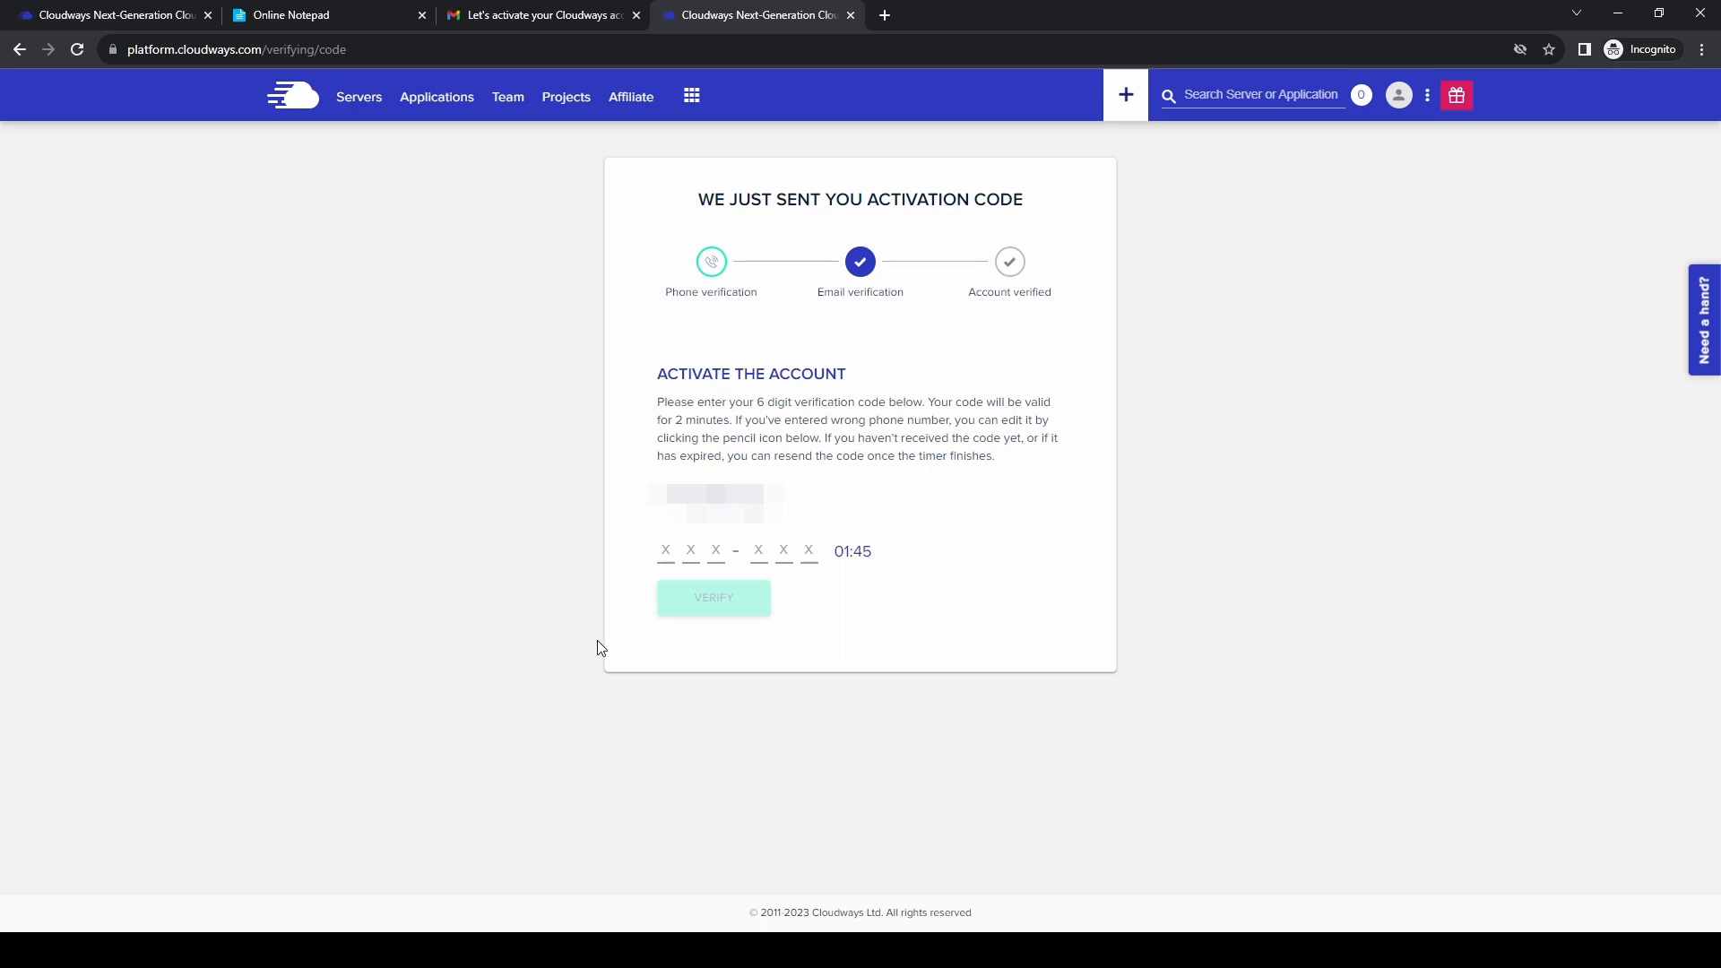
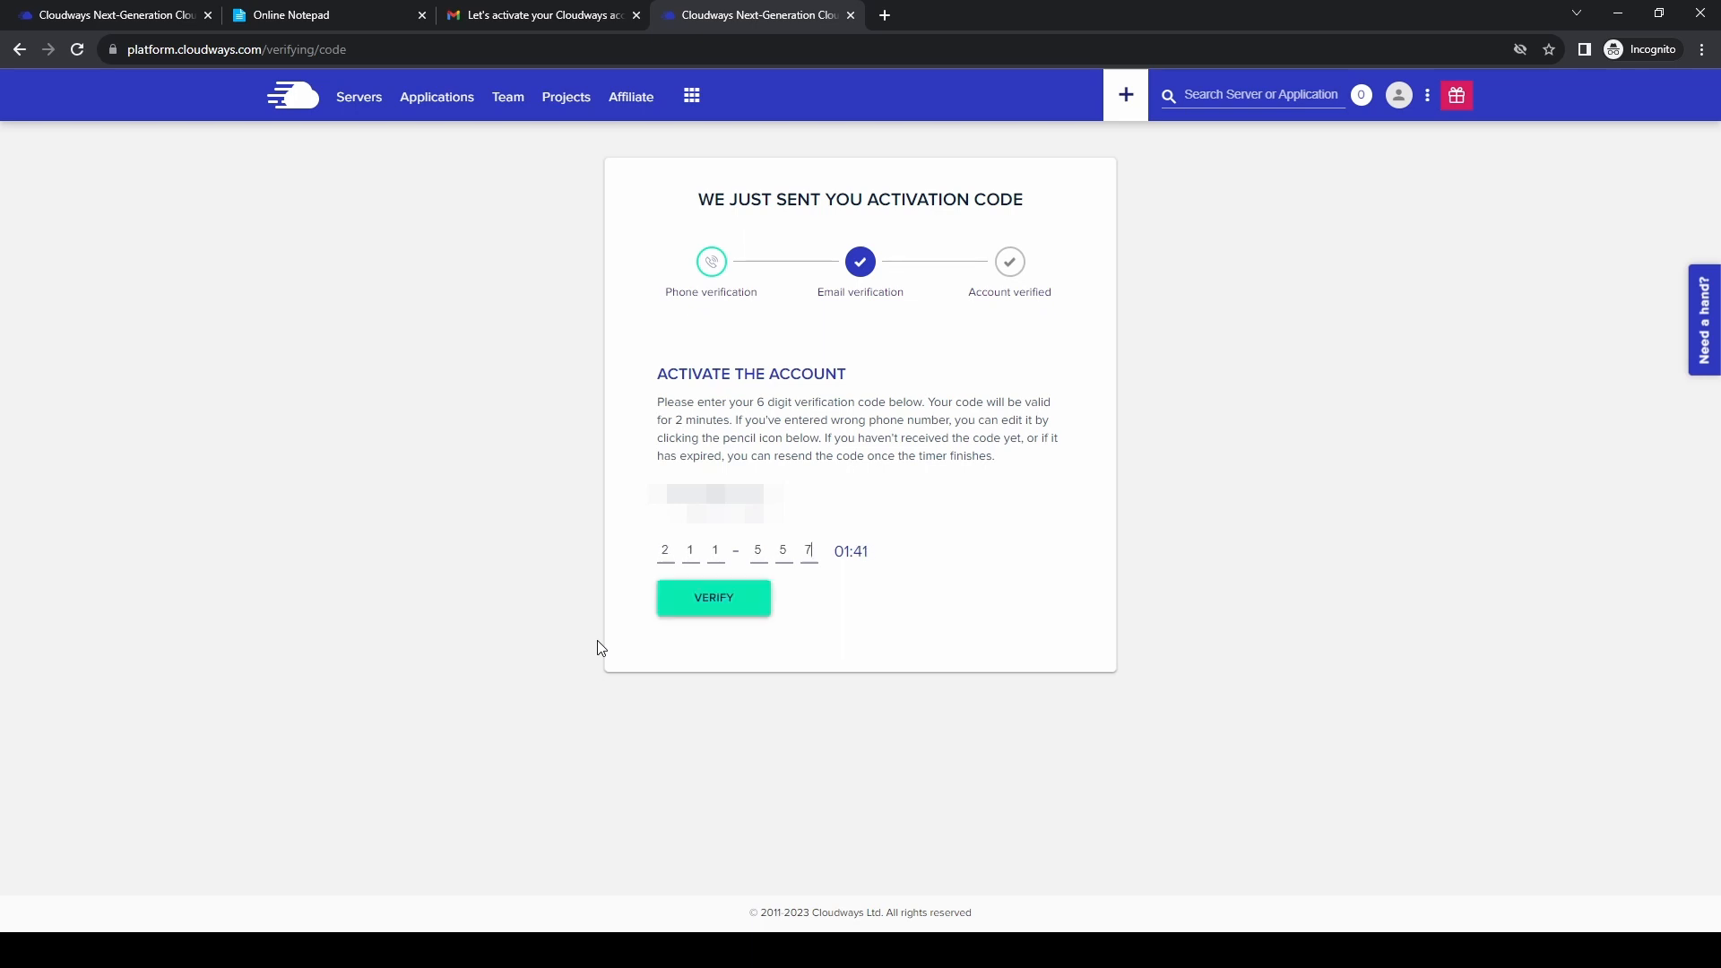
Step: Enter the six-digit SMS verification code and verify the account
{"action": "left_click", "coordinate": [677, 607]}
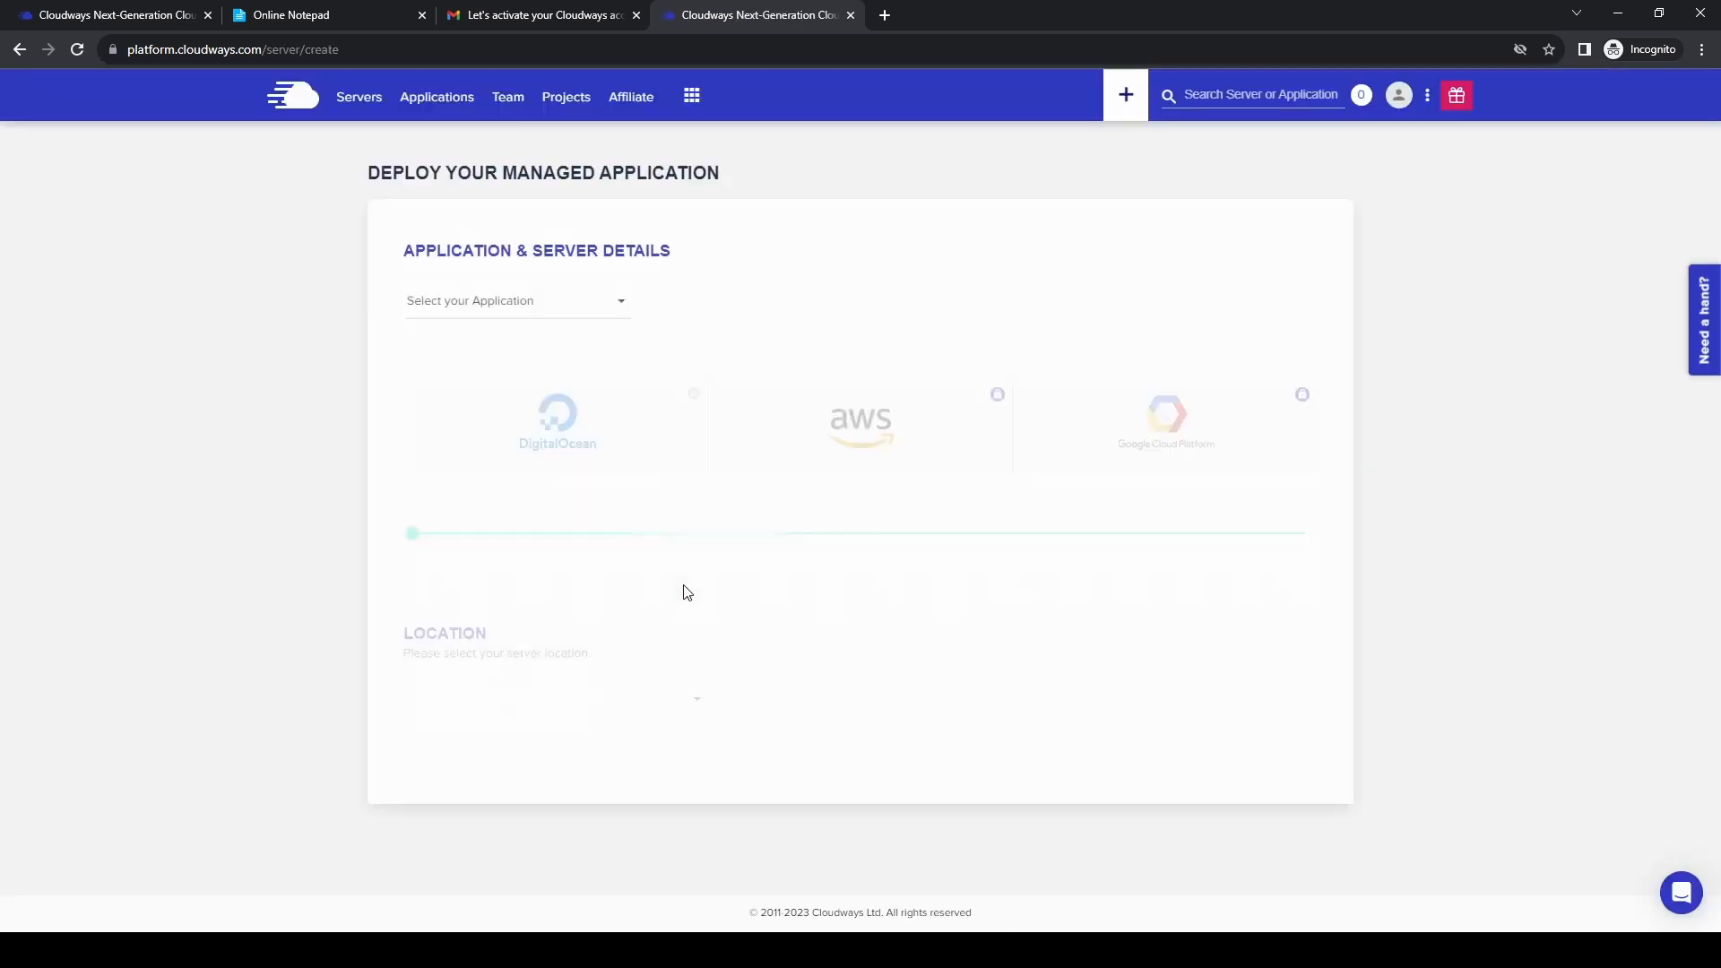
Step: Start the guided tour from the welcome dialog and go through all its server setup hints to the end
{"action": "double_click", "coordinate": [699, 309]}
{"action": "left_click", "coordinate": [700, 309]}
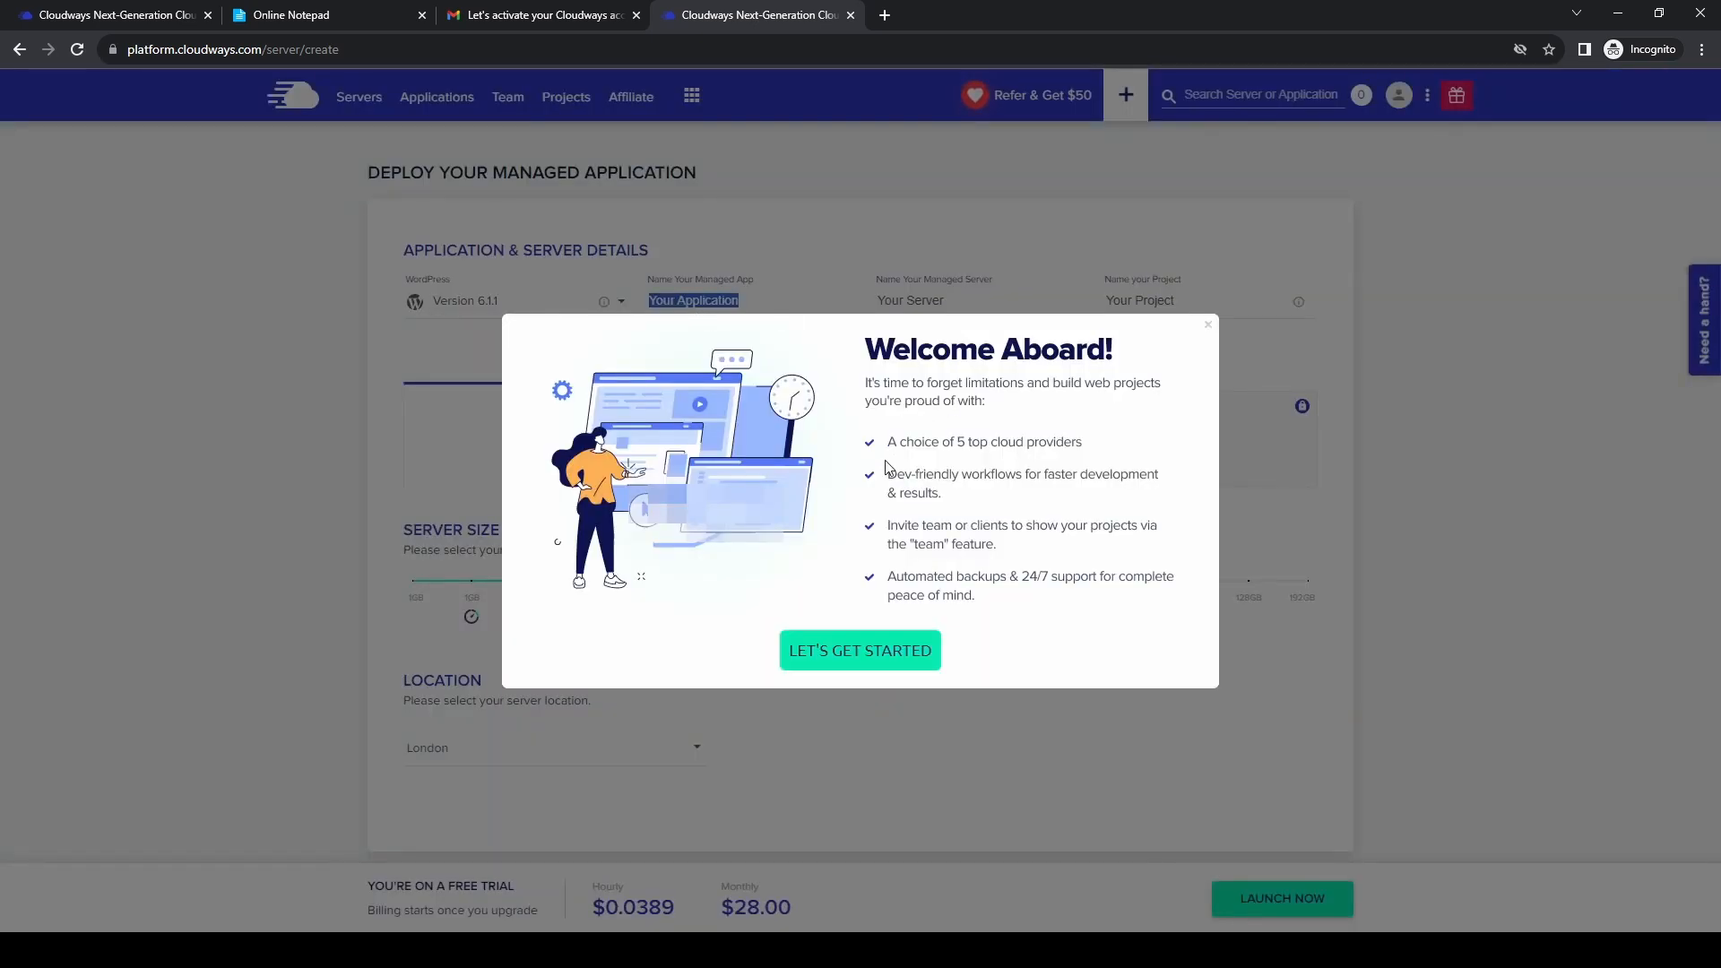
{"action": "left_click", "coordinate": [826, 650]}
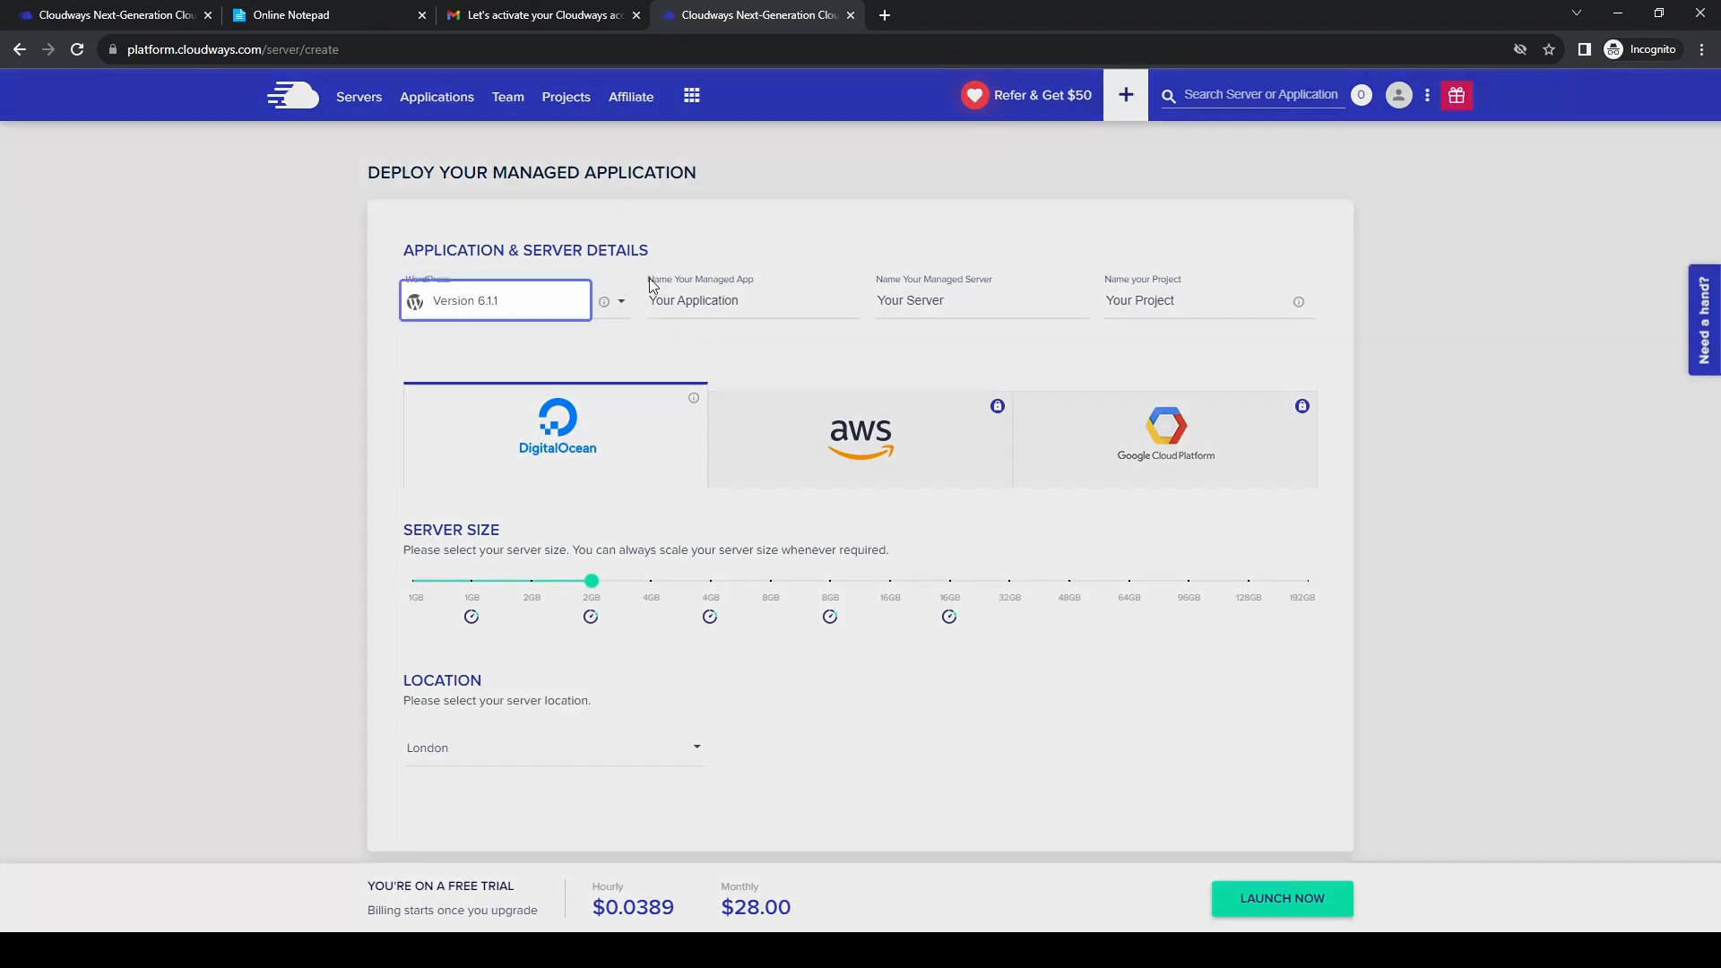
{"action": "left_click", "coordinate": [1062, 338]}
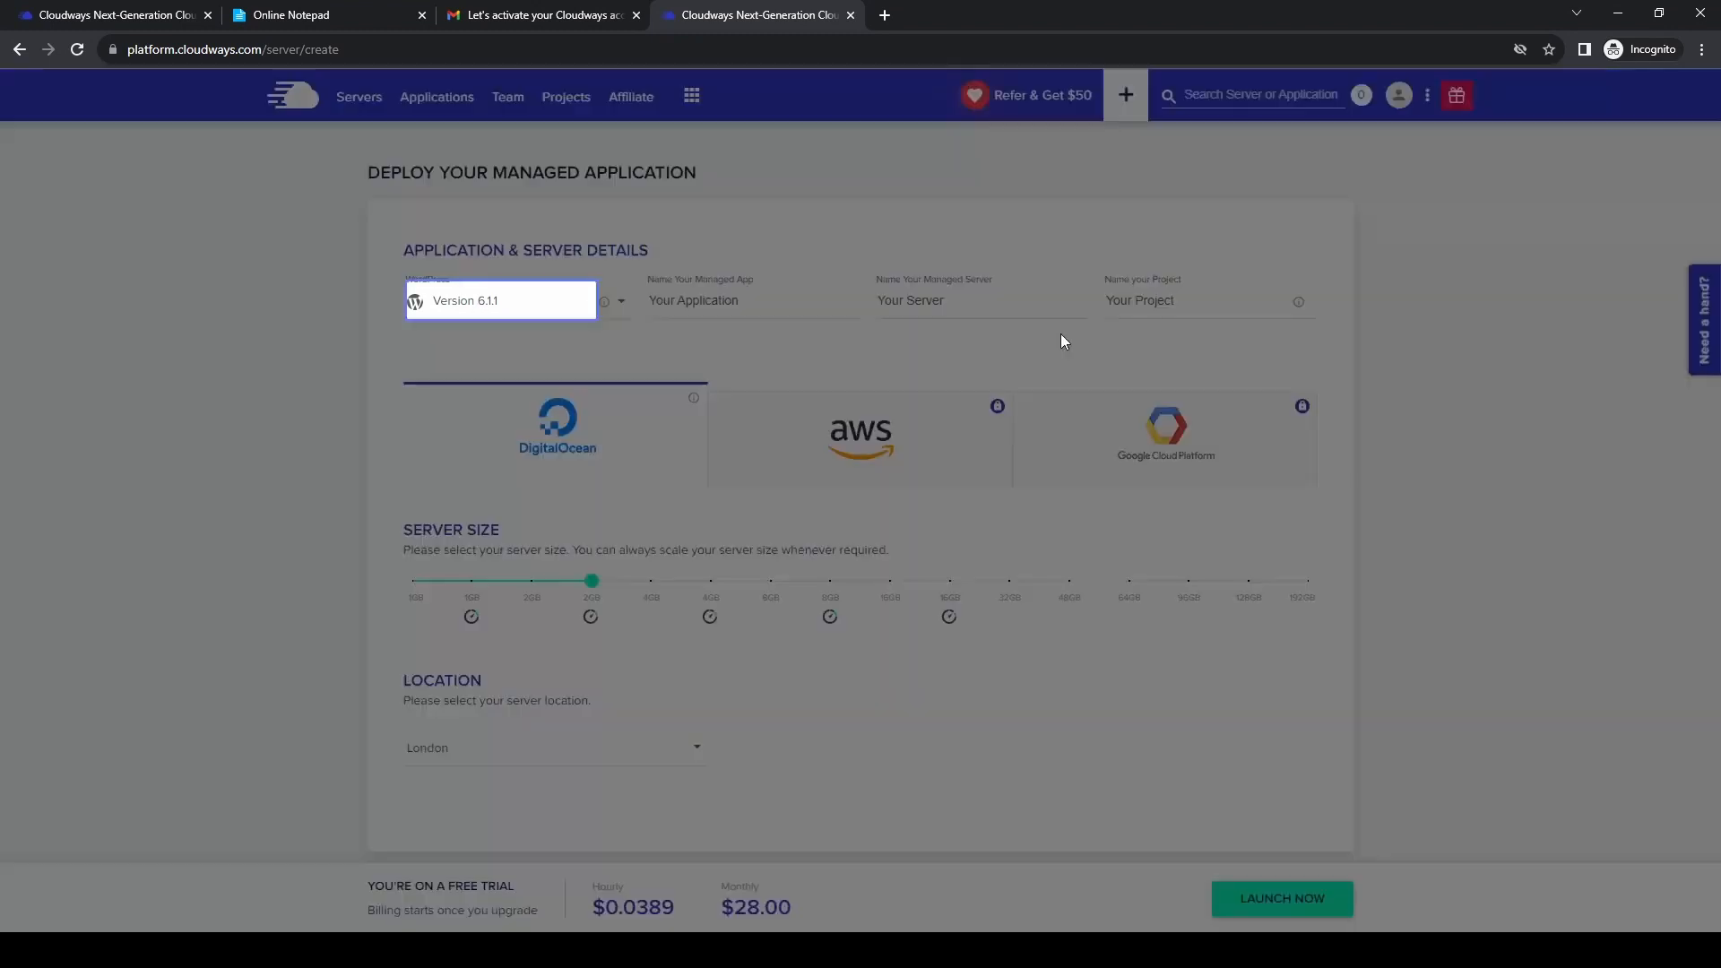
{"action": "left_click", "coordinate": [1056, 336]}
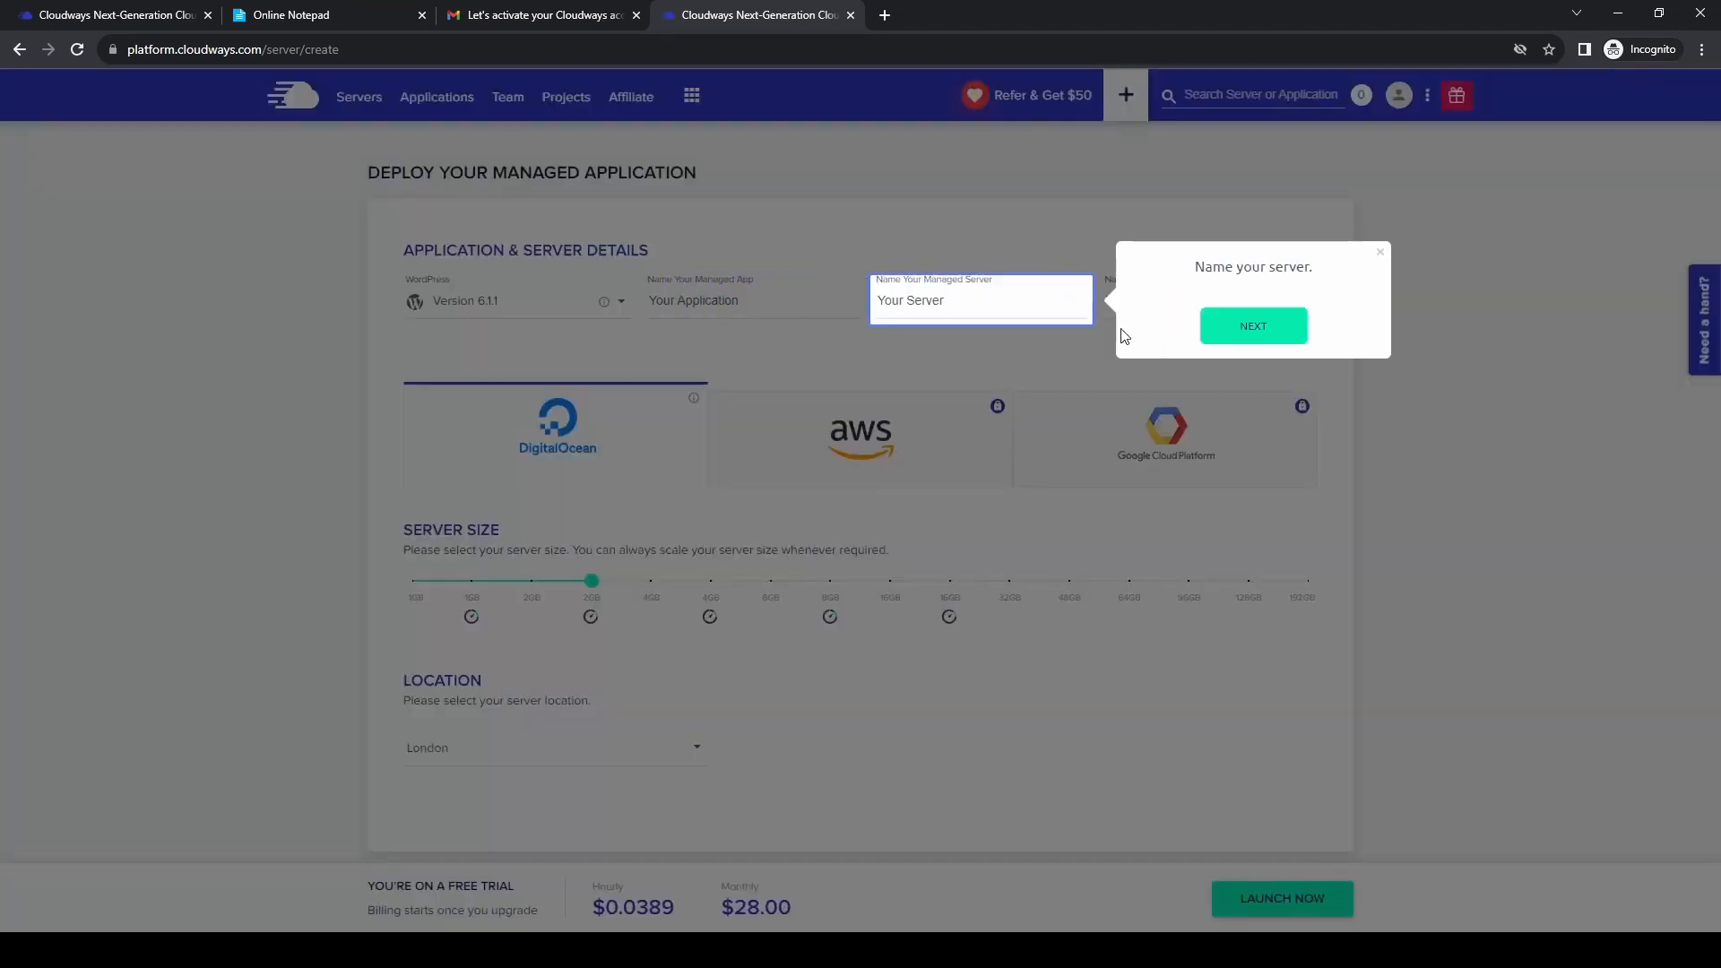
{"action": "left_click", "coordinate": [1216, 332]}
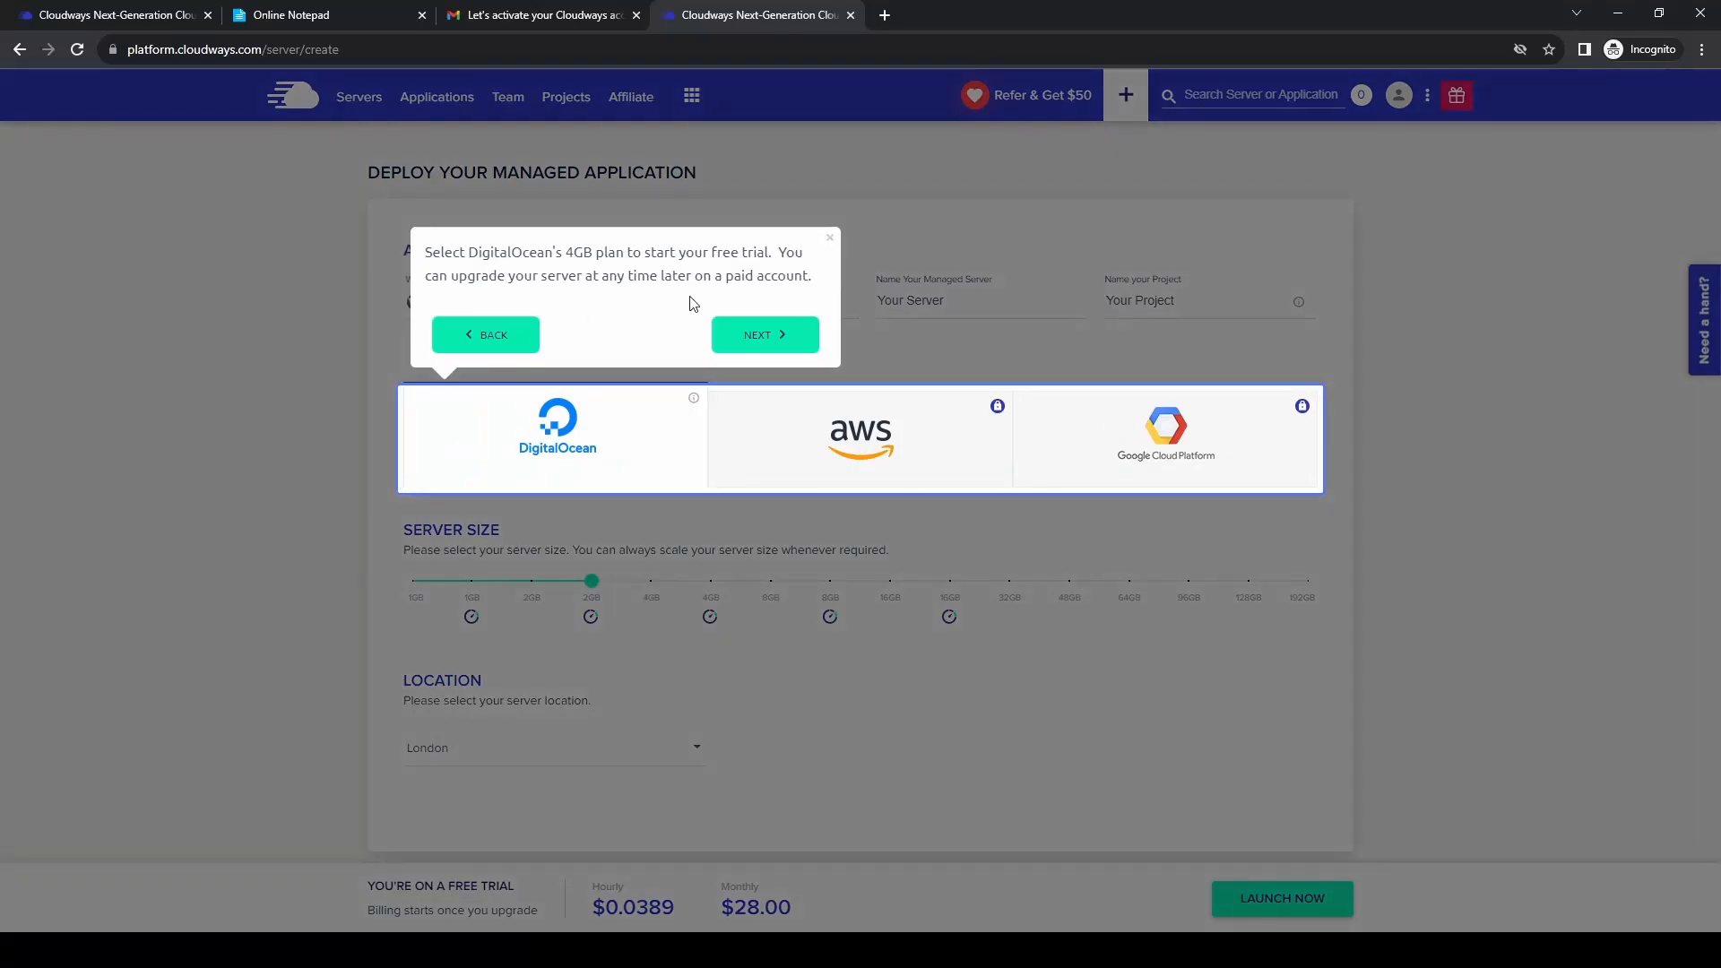
{"action": "left_click", "coordinate": [786, 332]}
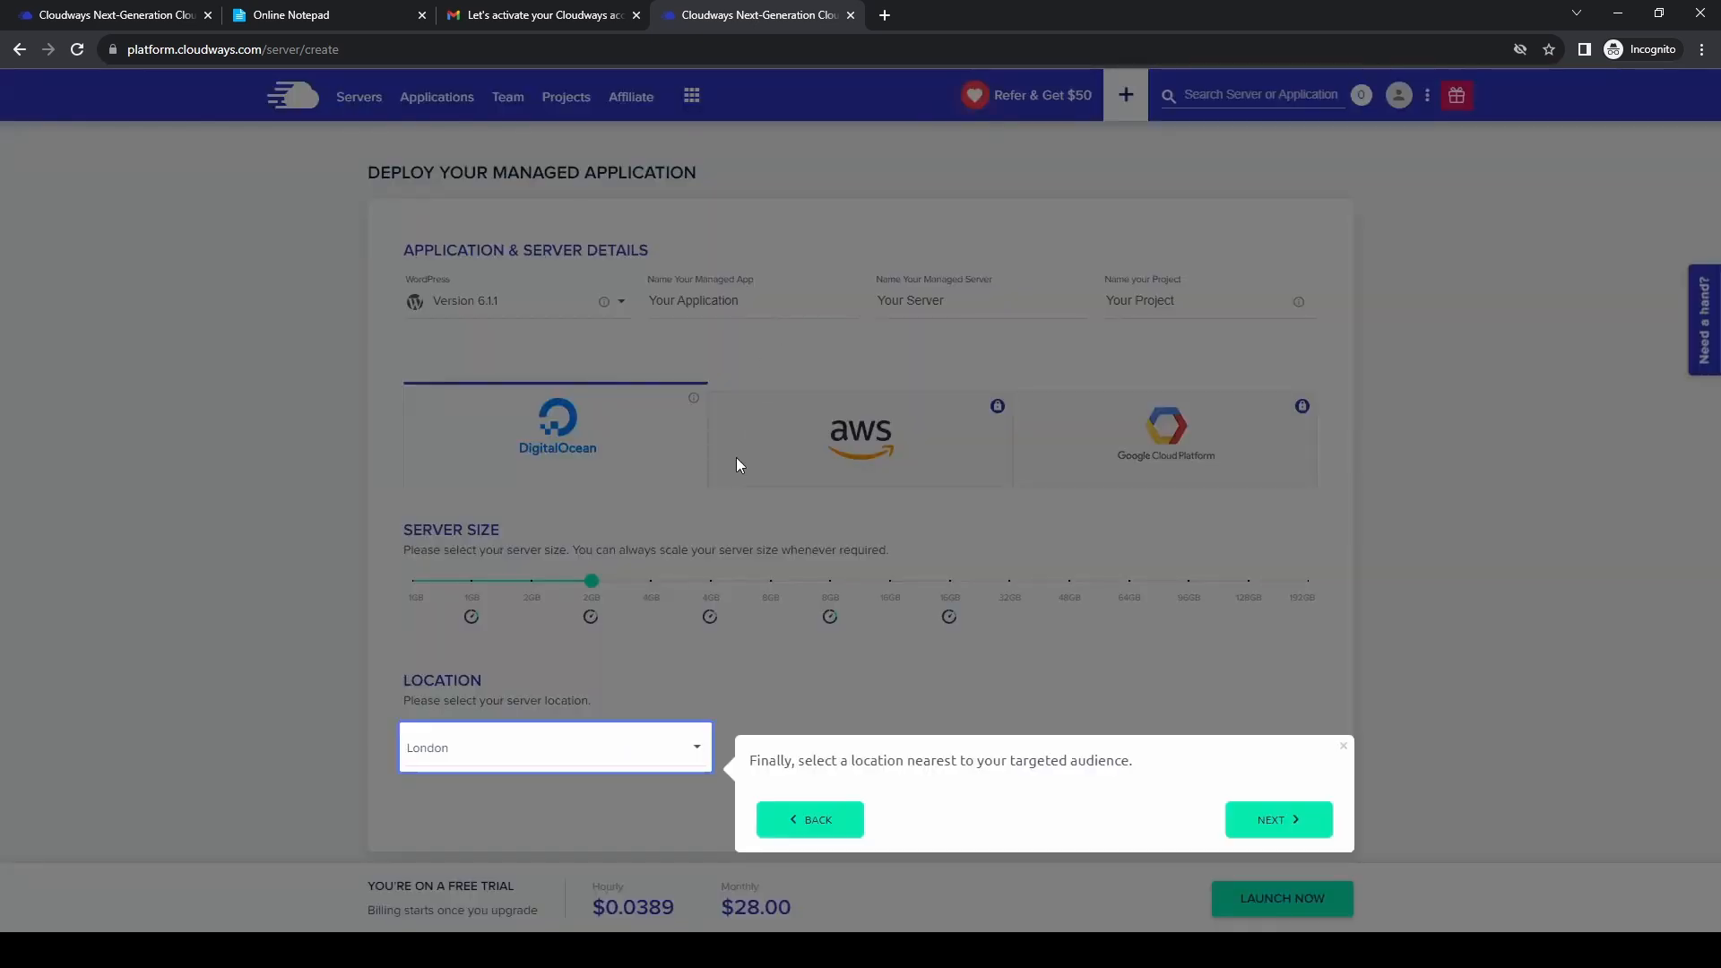
{"action": "left_click", "coordinate": [1278, 817]}
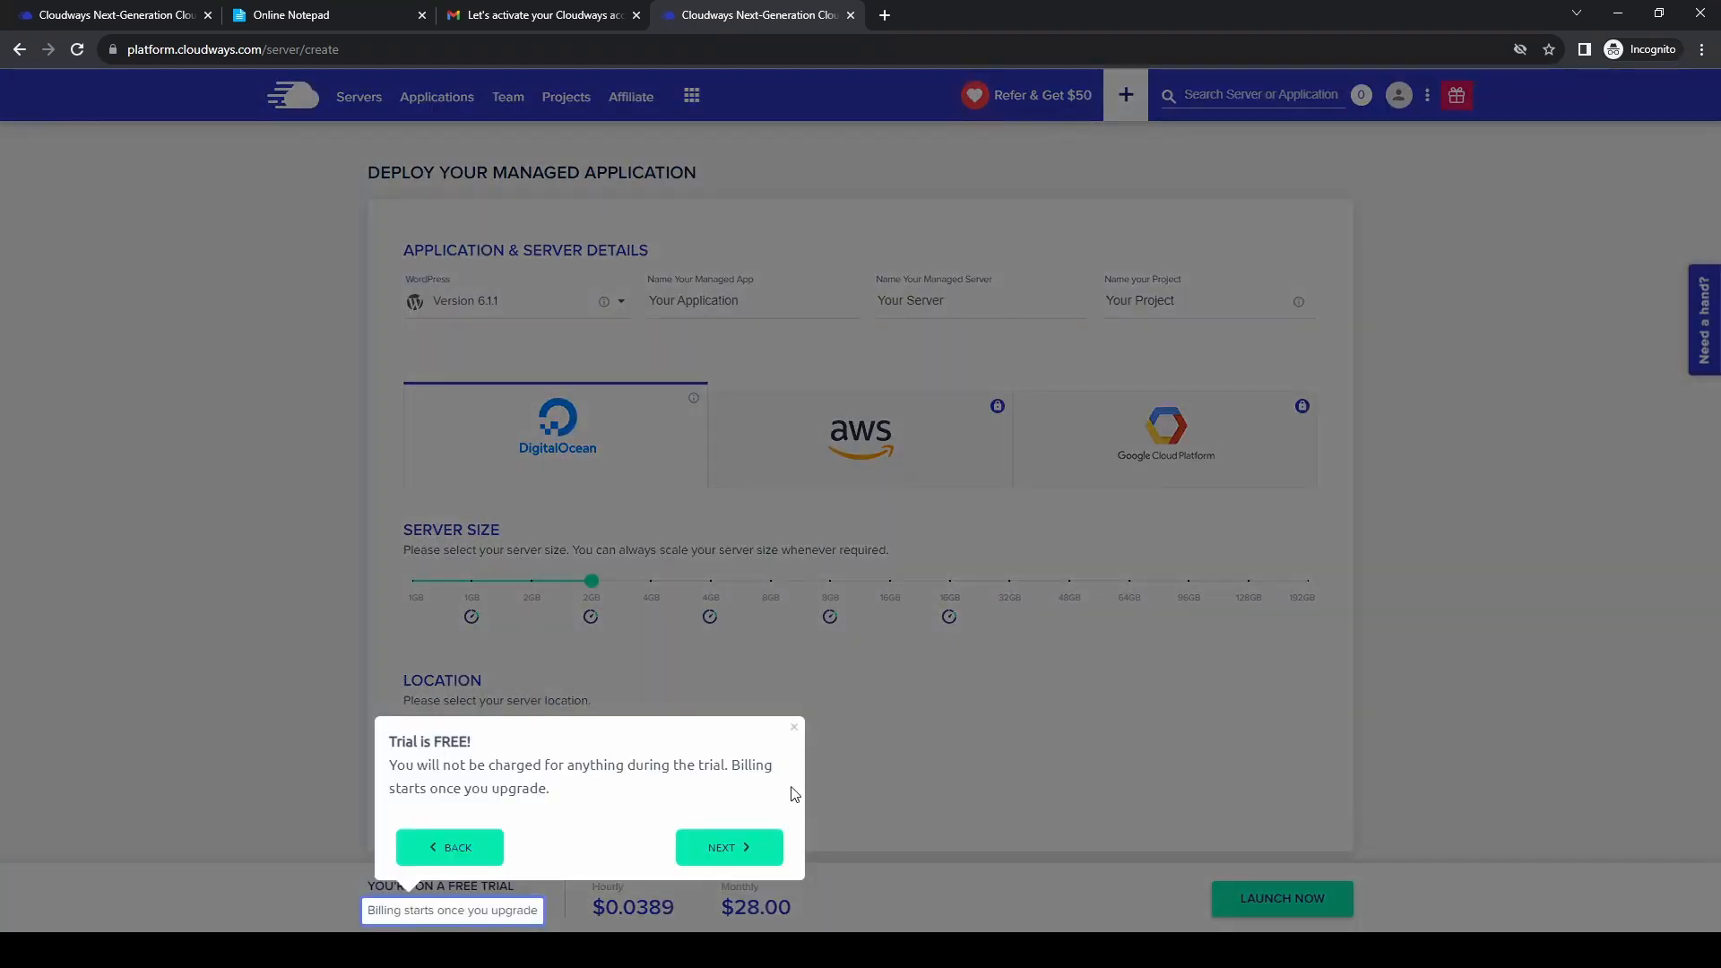
{"action": "left_click", "coordinate": [704, 848]}
{"action": "left_click", "coordinate": [1564, 822]}
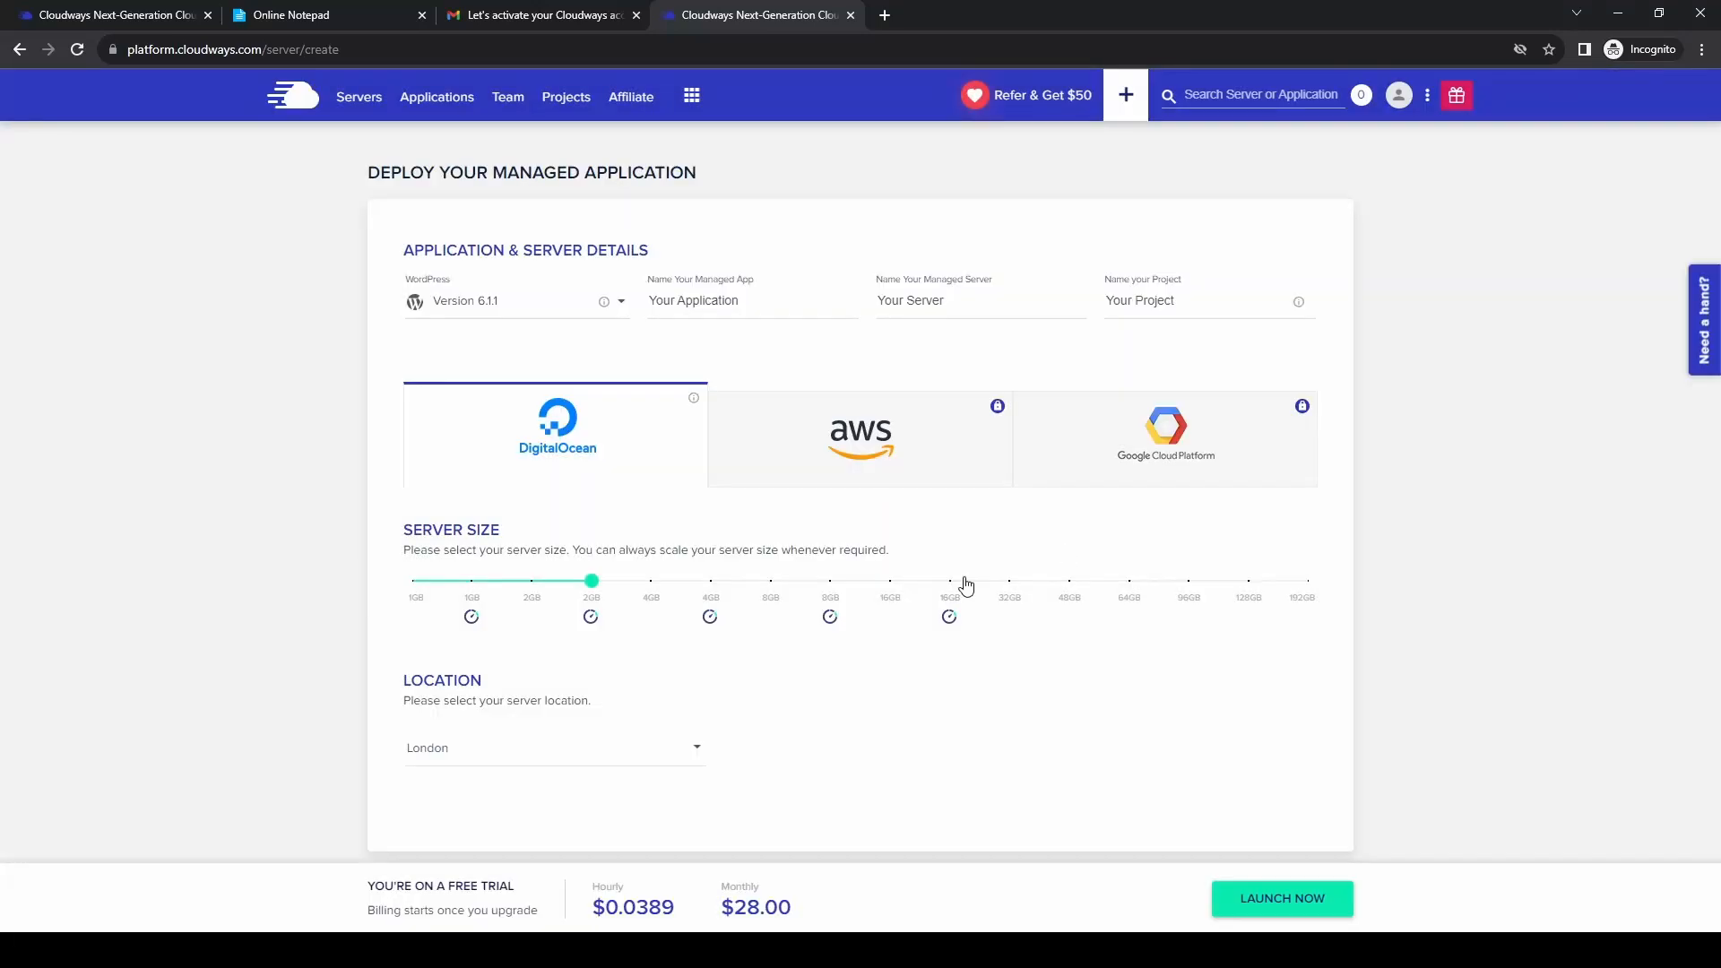
Step: Name the managed app Wordpress and the managed server SomeServer
{"action": "triple_click", "coordinate": [682, 303]}
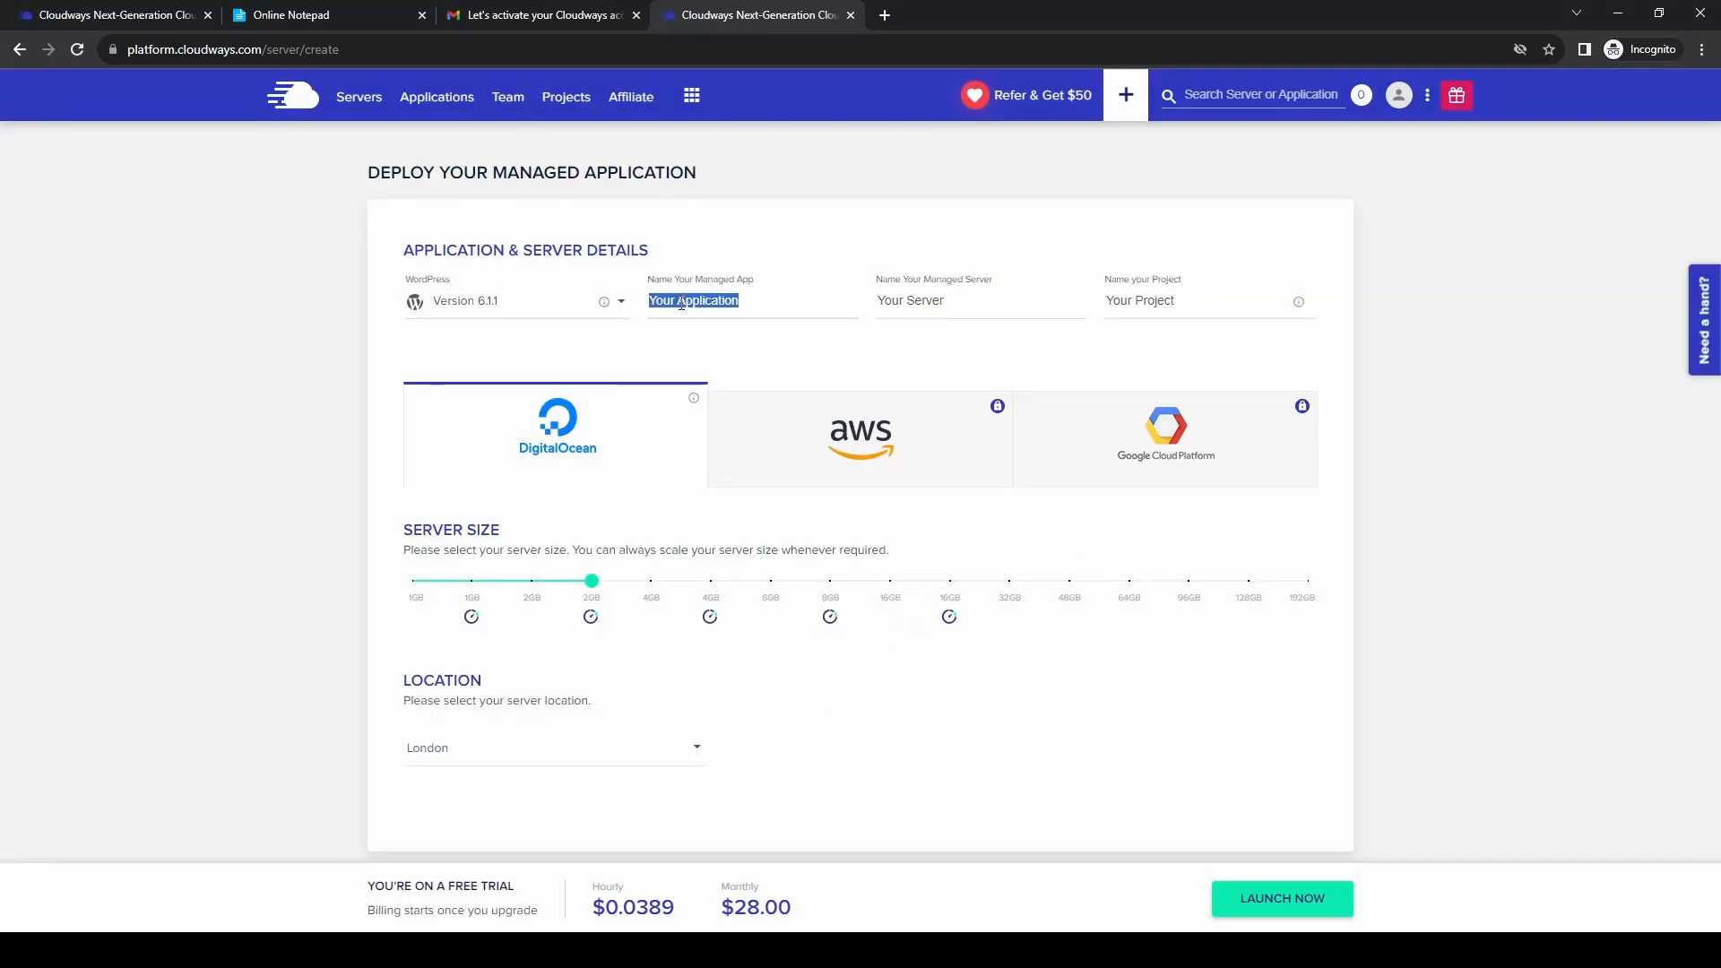
{"action": "type", "text": "Word"}
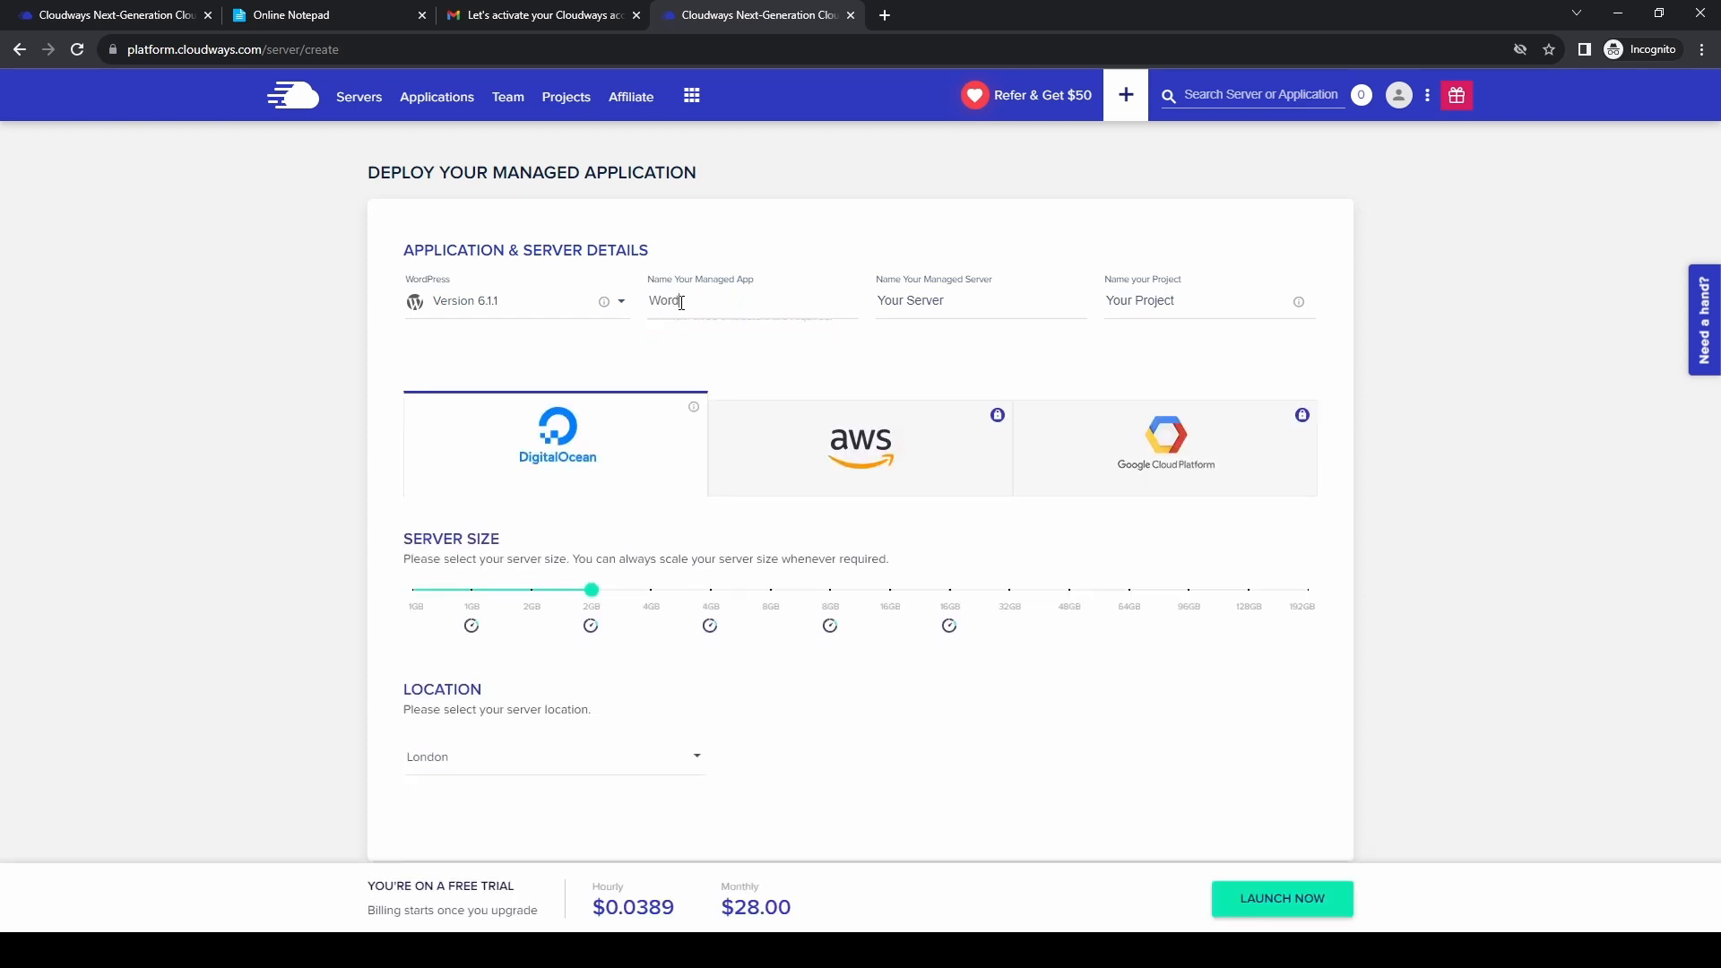
{"action": "type", "text": "press"}
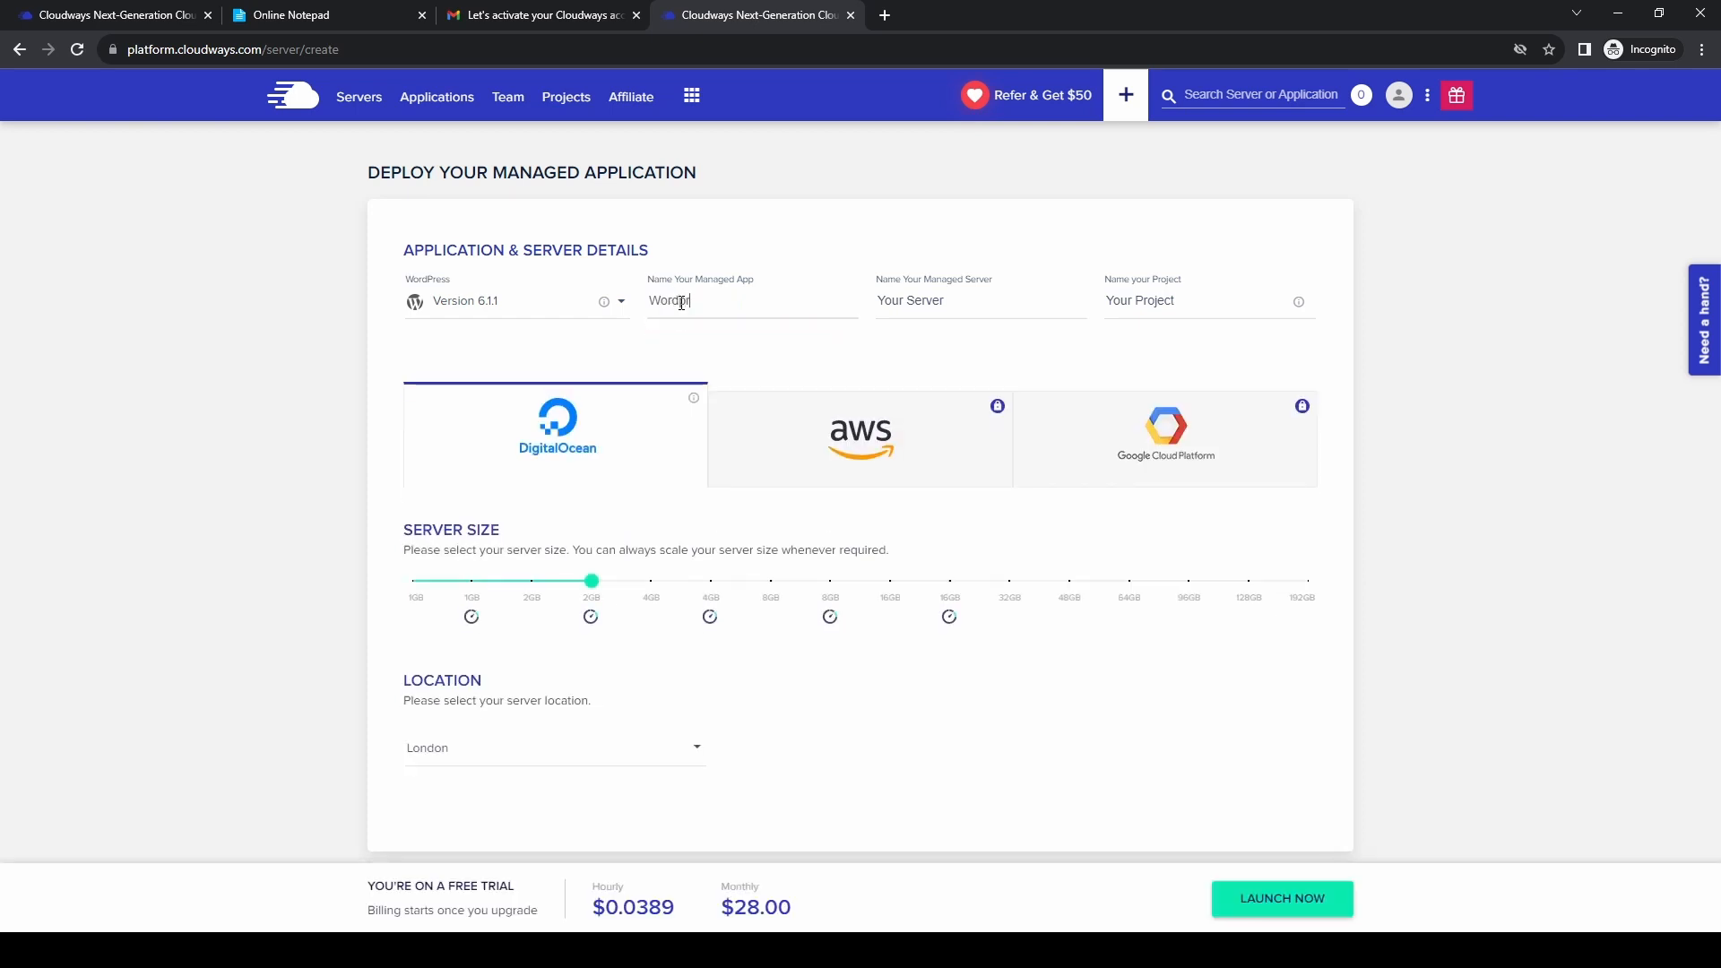
{"action": "triple_click", "coordinate": [934, 297]}
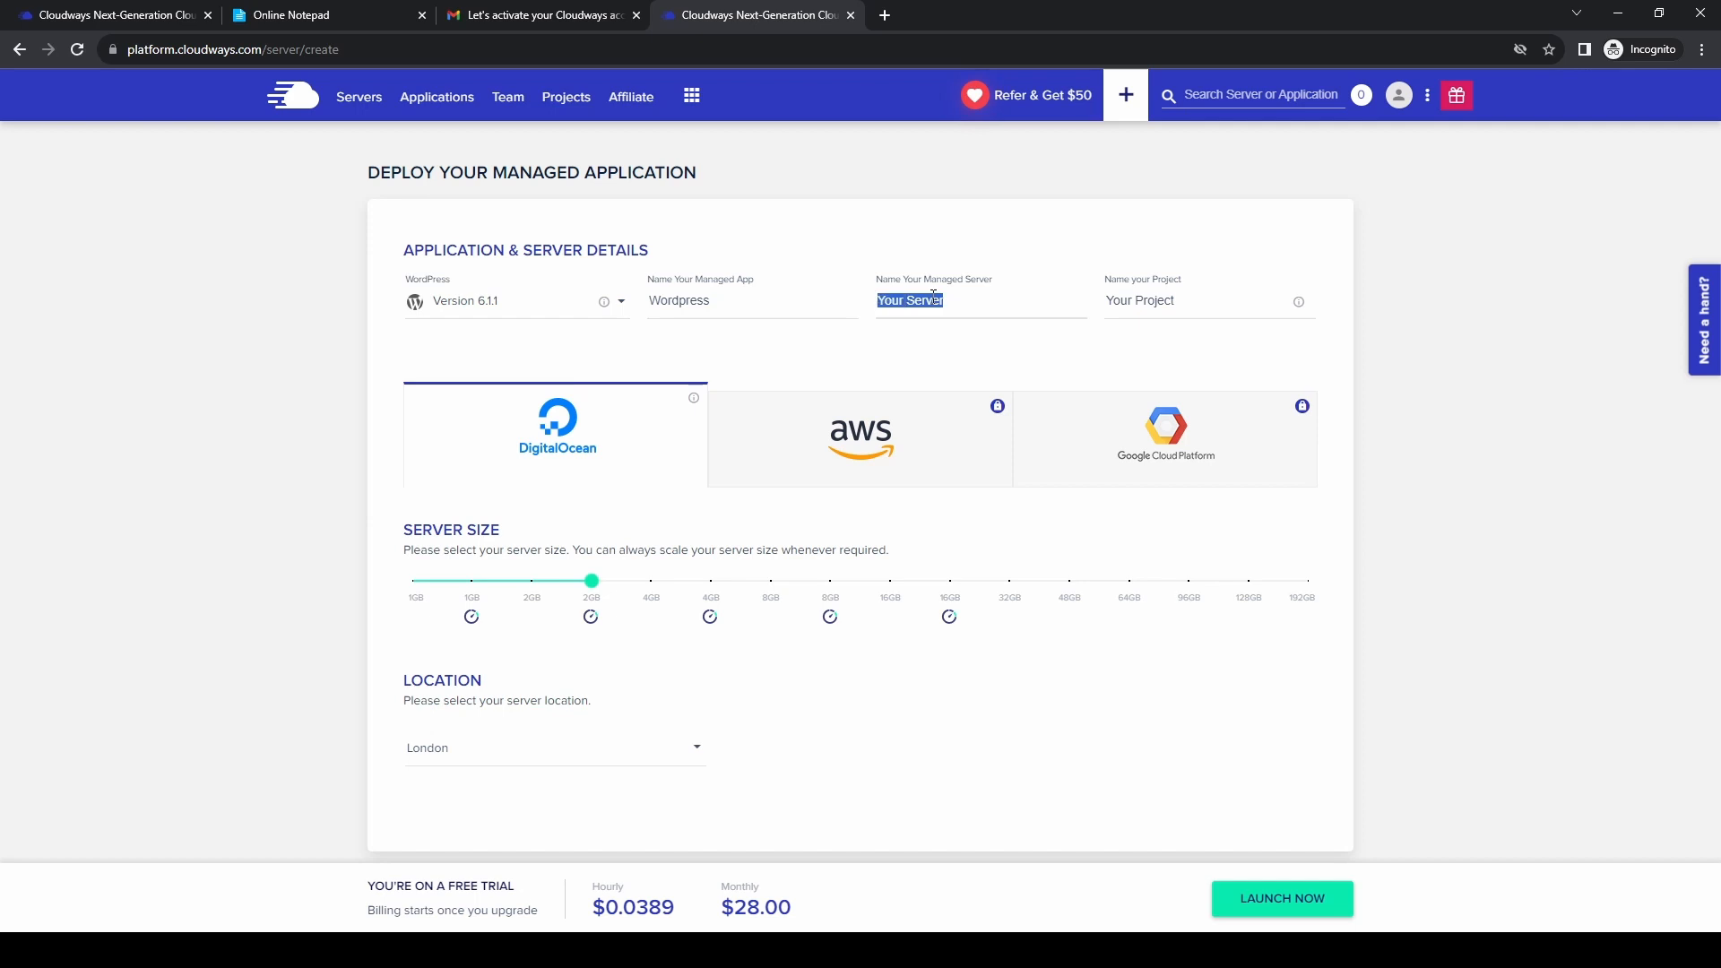
{"action": "type", "text": "Some"}
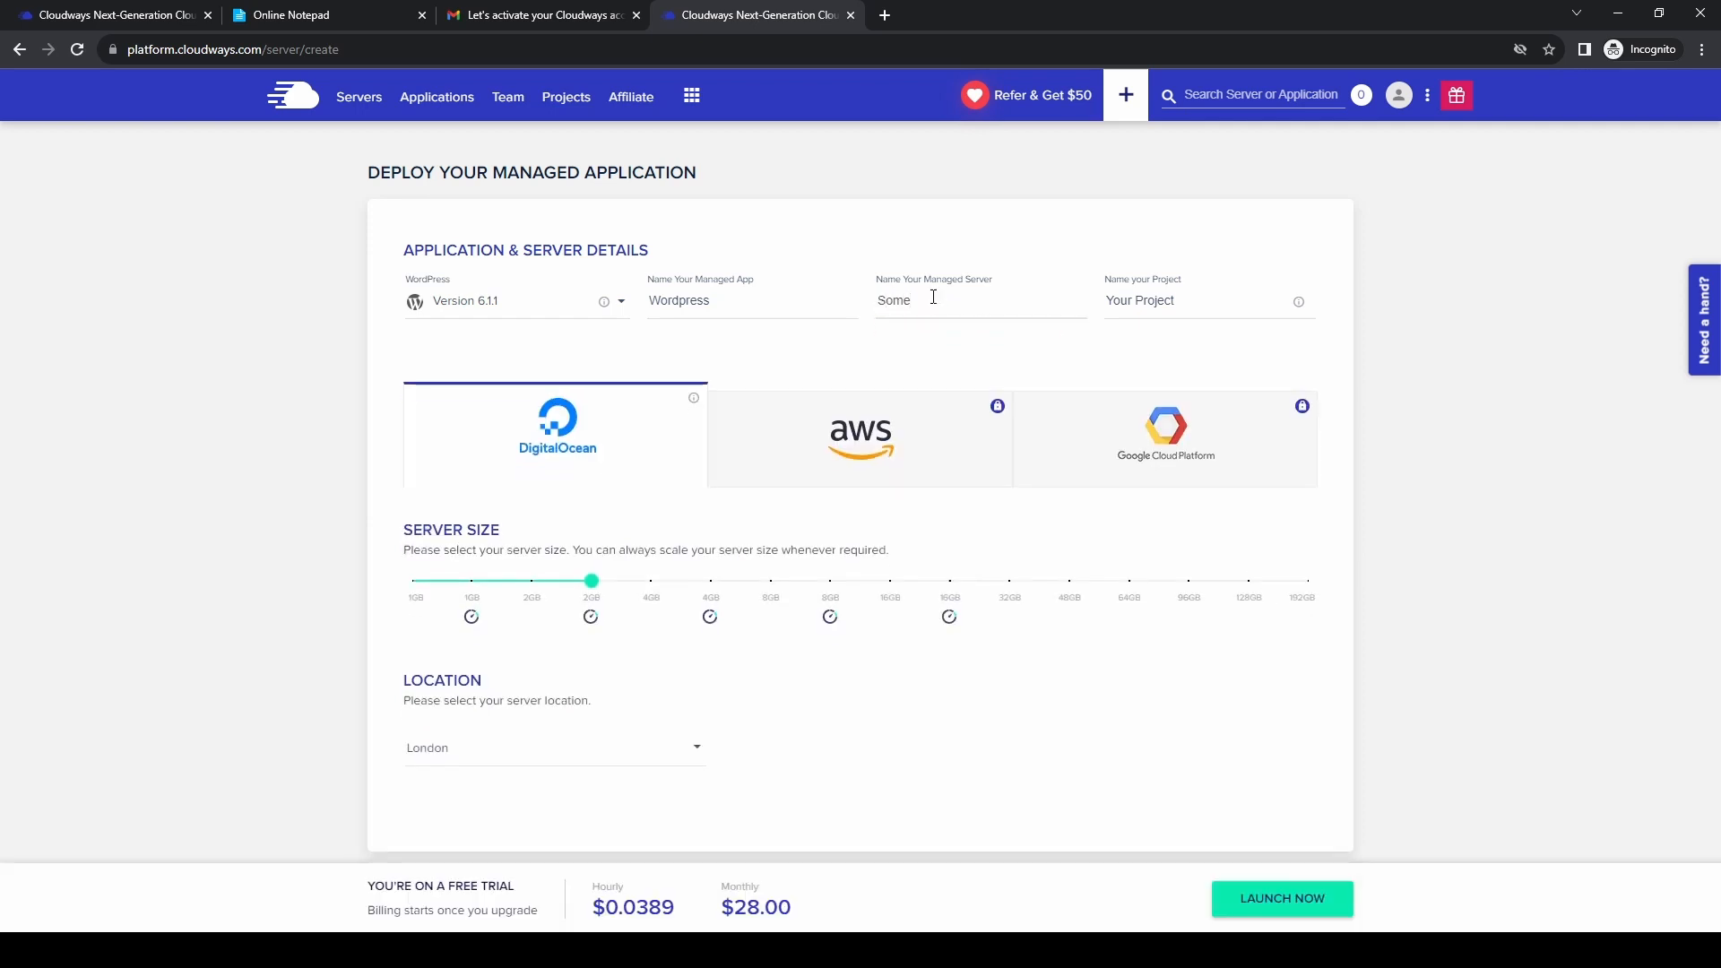
{"action": "type", "text": "Server"}
Step: Reduce the DigitalOcean server size to the second 1GB option and set the server location to New York
{"action": "mouse_move", "coordinate": [708, 592]}
{"action": "left_click_drag", "start_coordinate": [592, 581], "coordinate": [472, 587]}
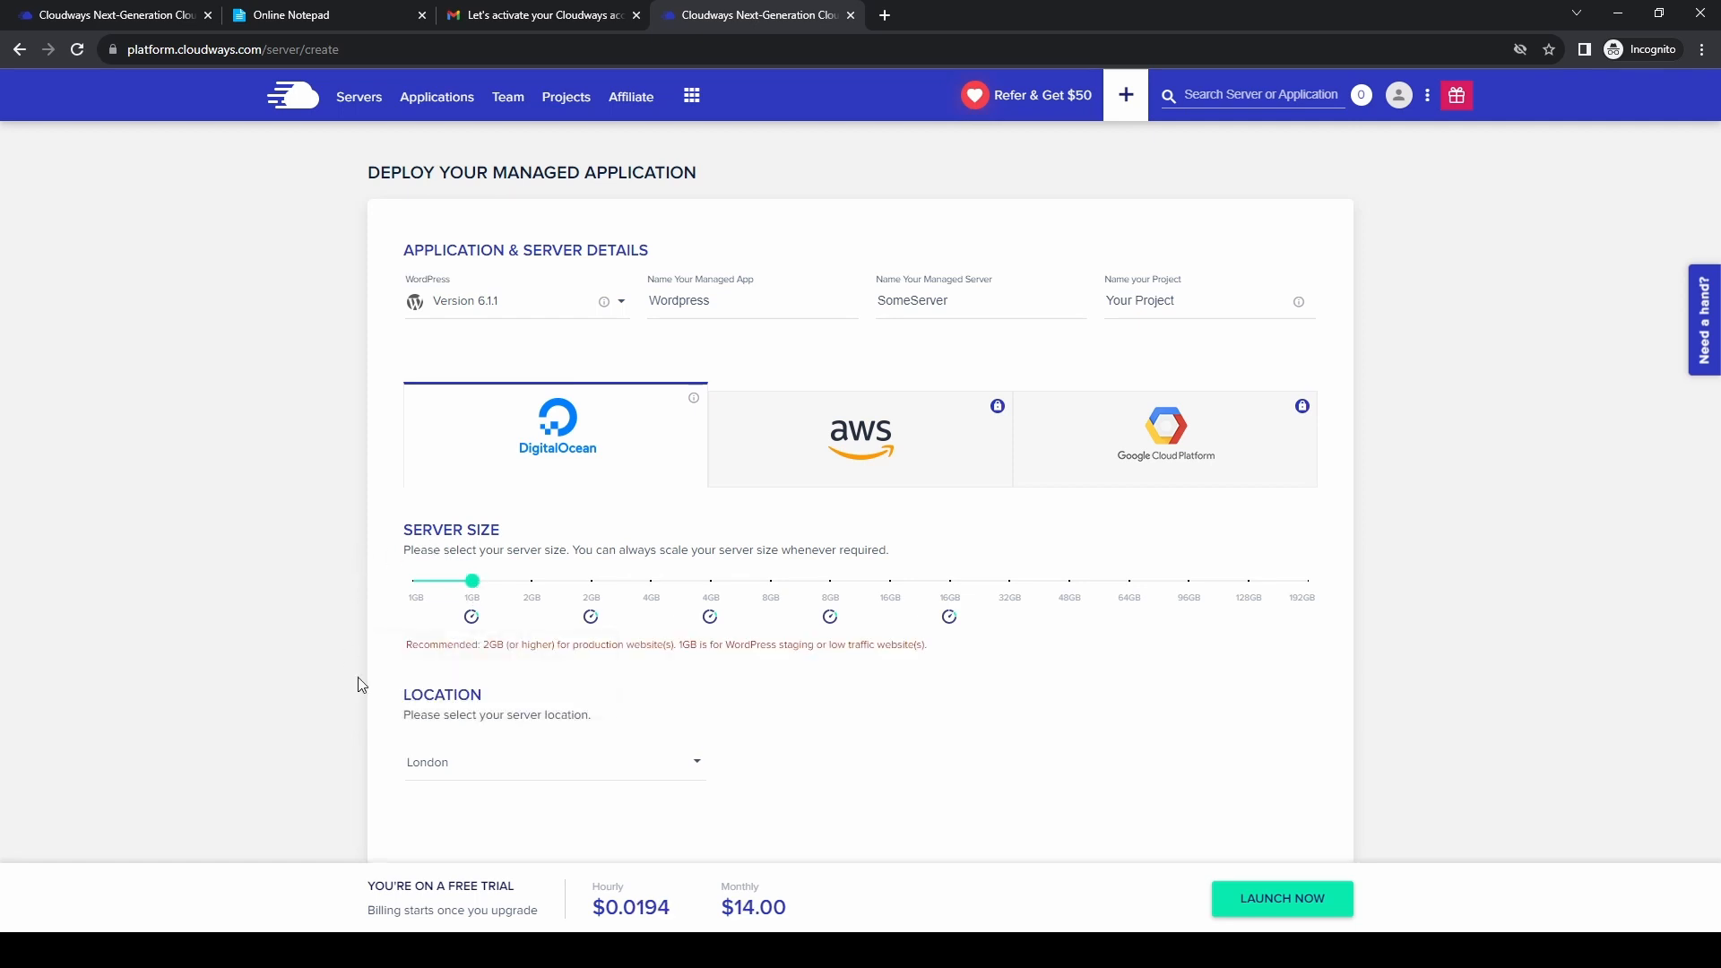
{"action": "left_click", "coordinate": [578, 771]}
{"action": "scroll", "coordinate": [534, 762], "scroll_direction": "down", "scroll_amount": 2}
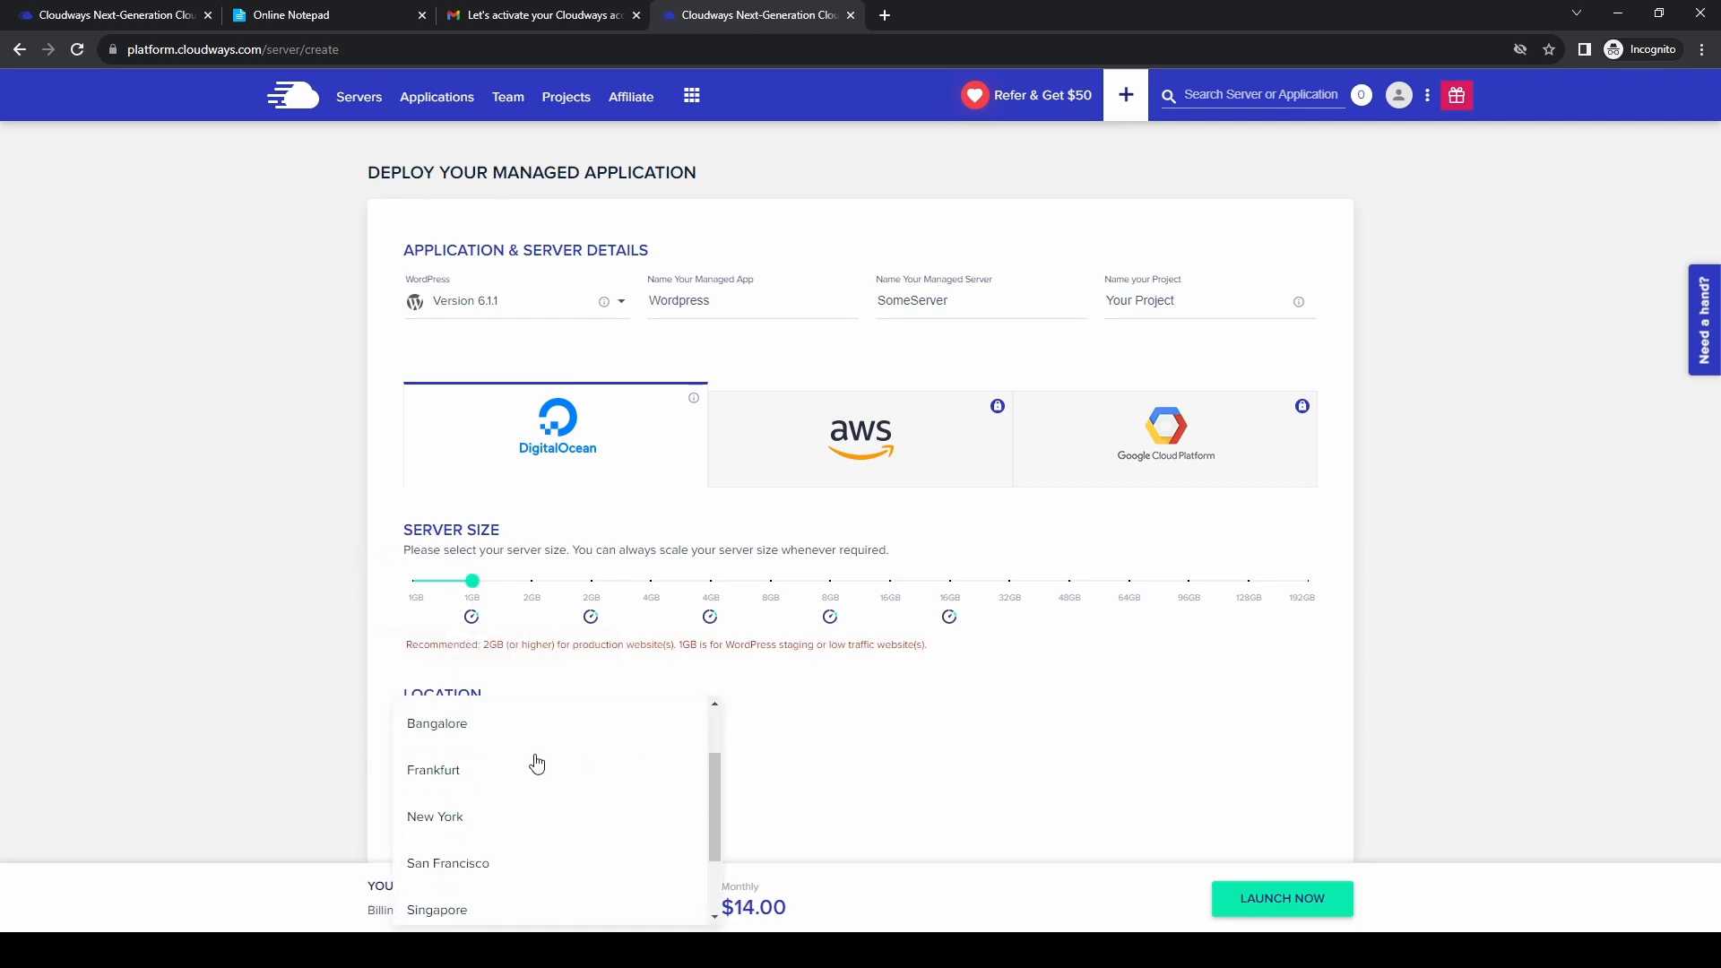
{"action": "scroll", "coordinate": [529, 764], "scroll_direction": "up", "scroll_amount": 2}
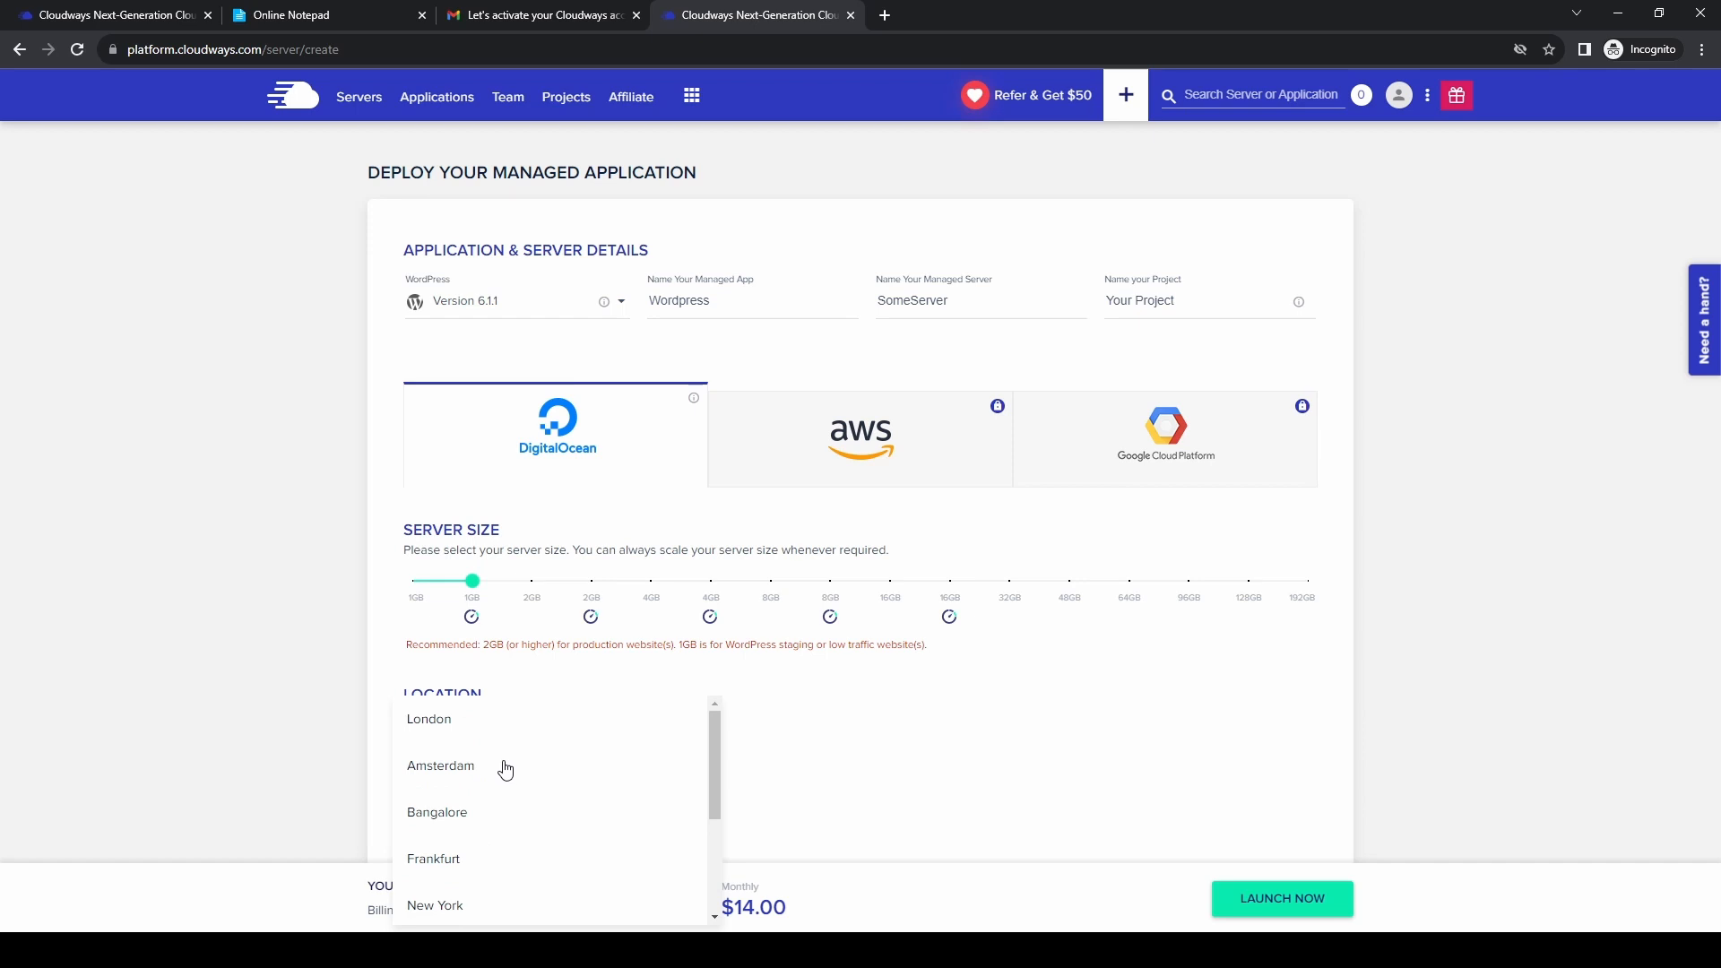
{"action": "scroll", "coordinate": [500, 771], "scroll_direction": "down", "scroll_amount": 4}
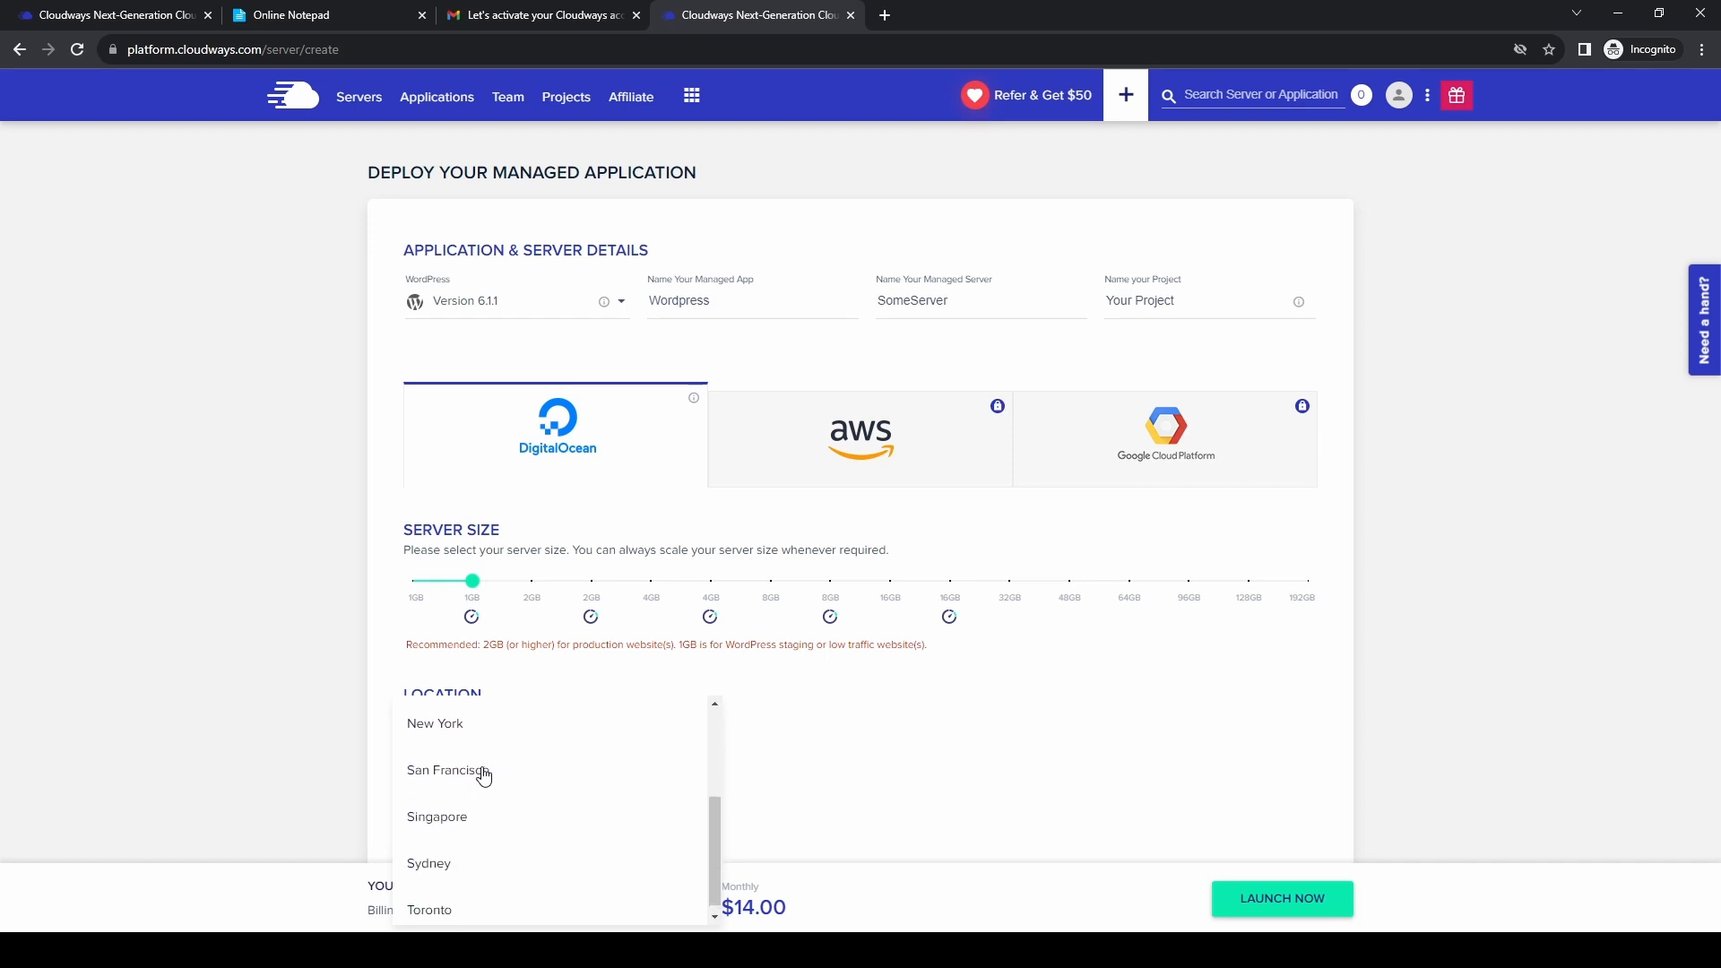
{"action": "scroll", "coordinate": [481, 776], "scroll_direction": "up", "scroll_amount": 1}
{"action": "left_click", "coordinate": [434, 812]}
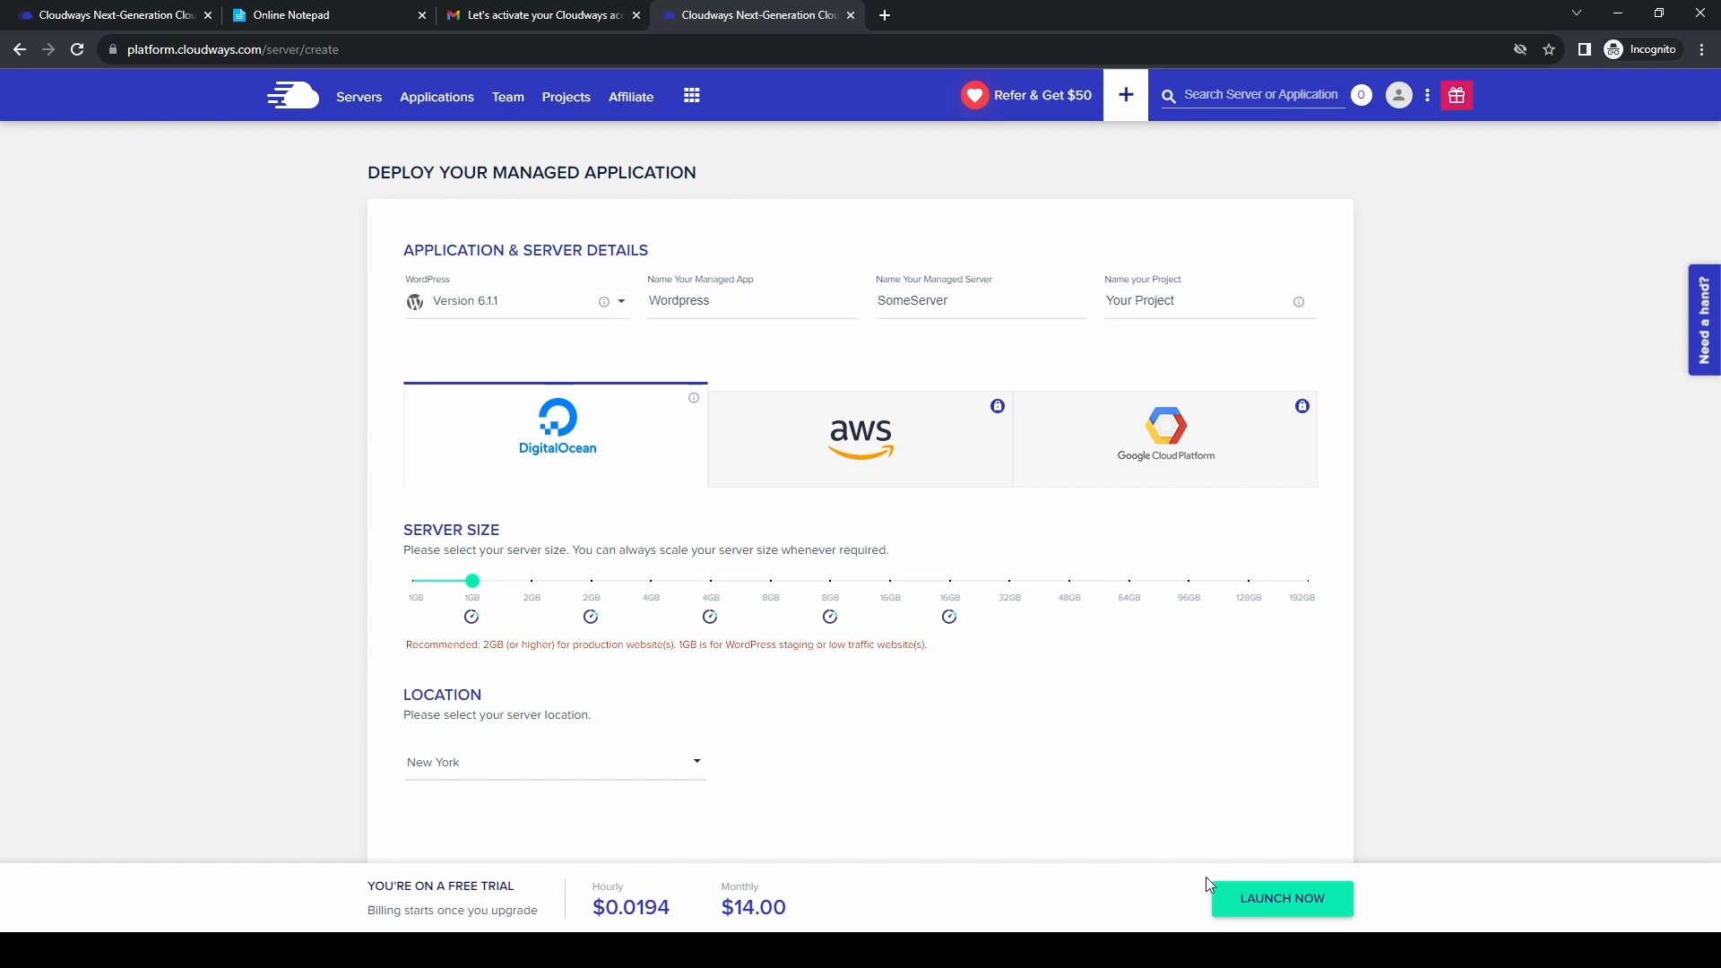
Step: Launch the server and close the support hint and the hosting credits referral popup
{"action": "left_click", "coordinate": [1237, 900]}
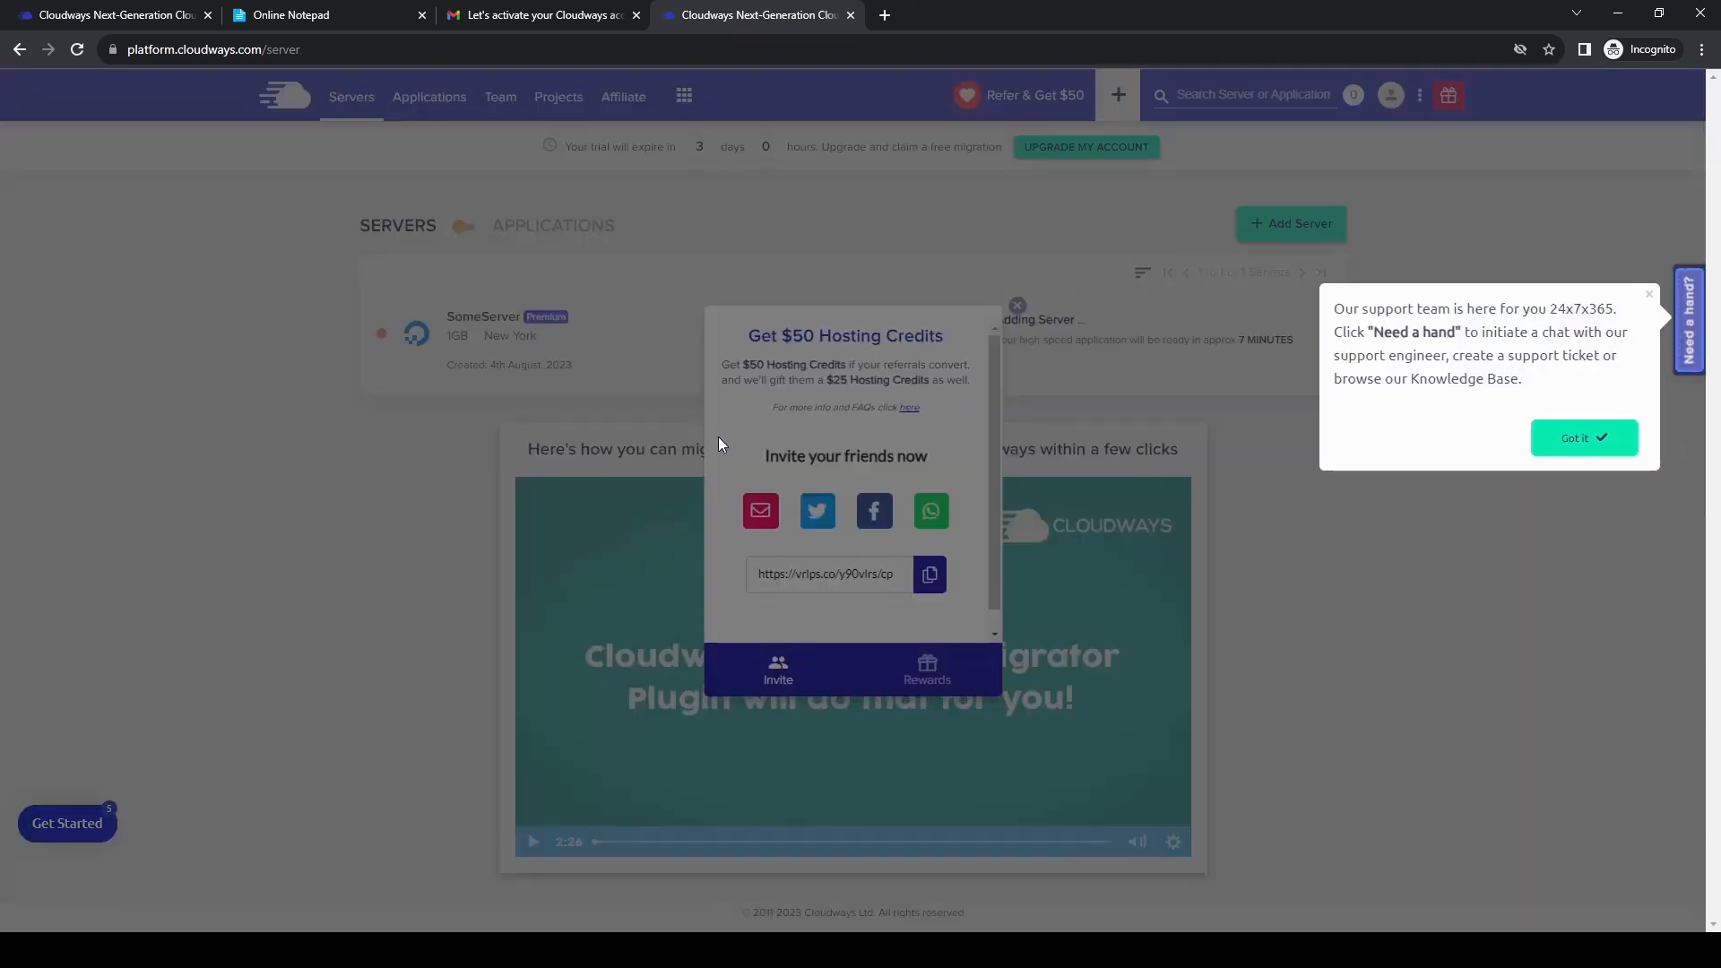
{"action": "left_click", "coordinate": [1578, 437]}
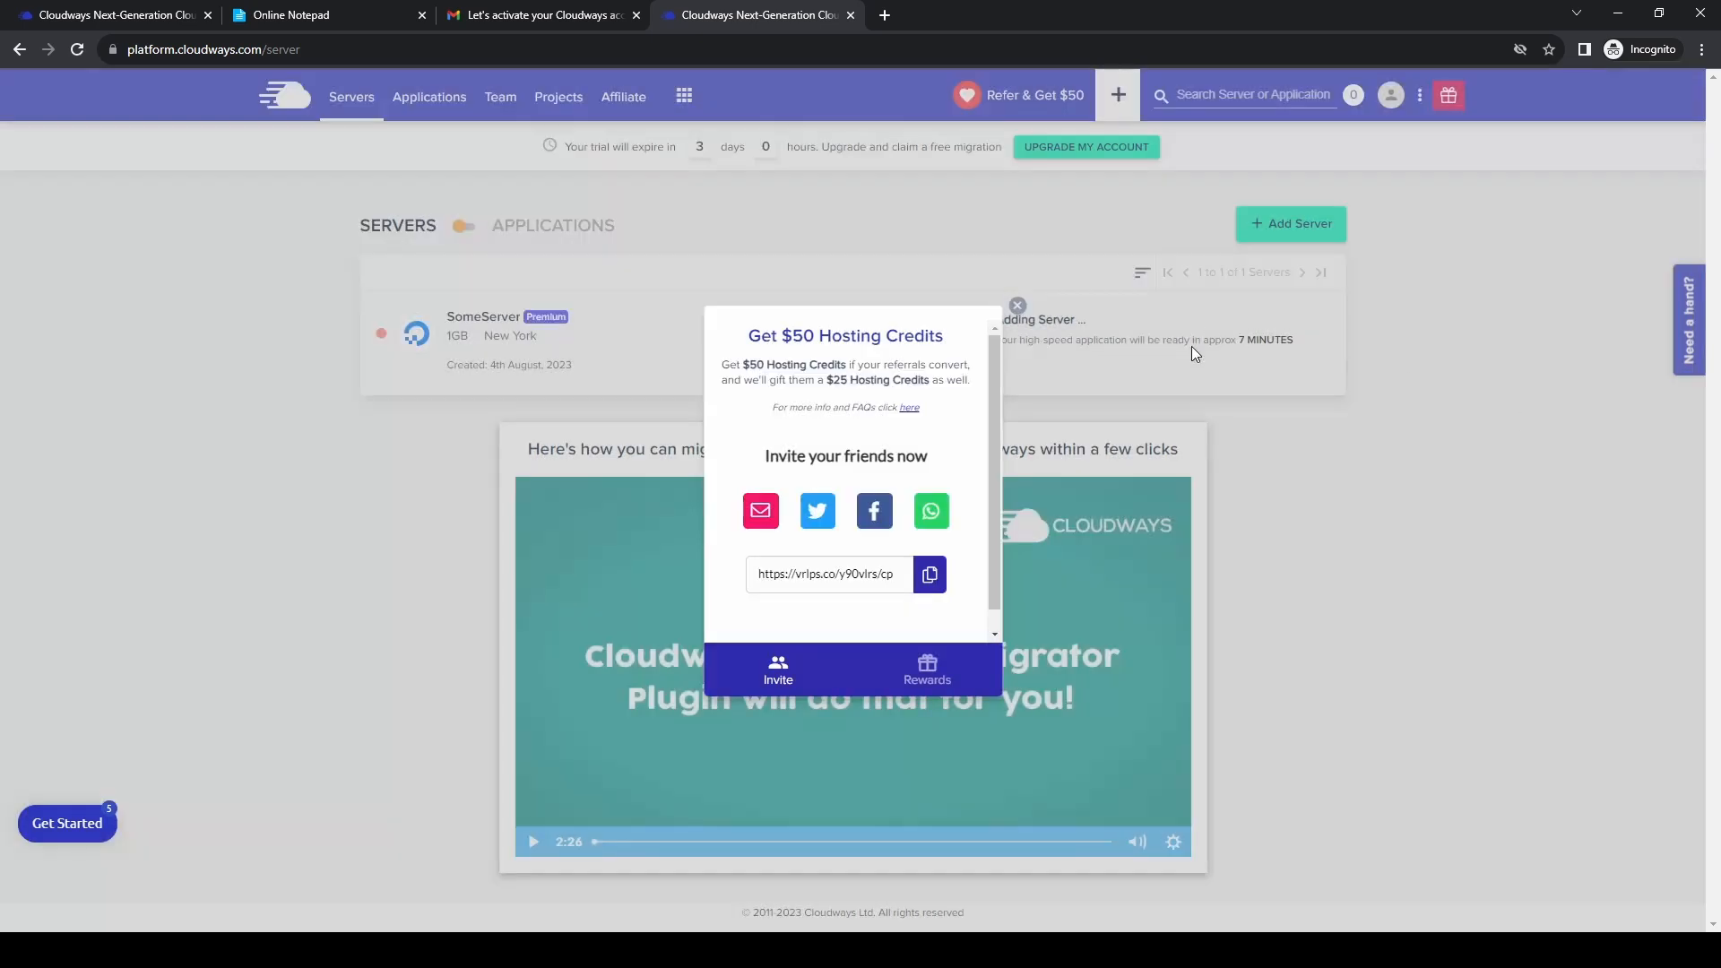
{"action": "left_click", "coordinate": [1018, 305]}
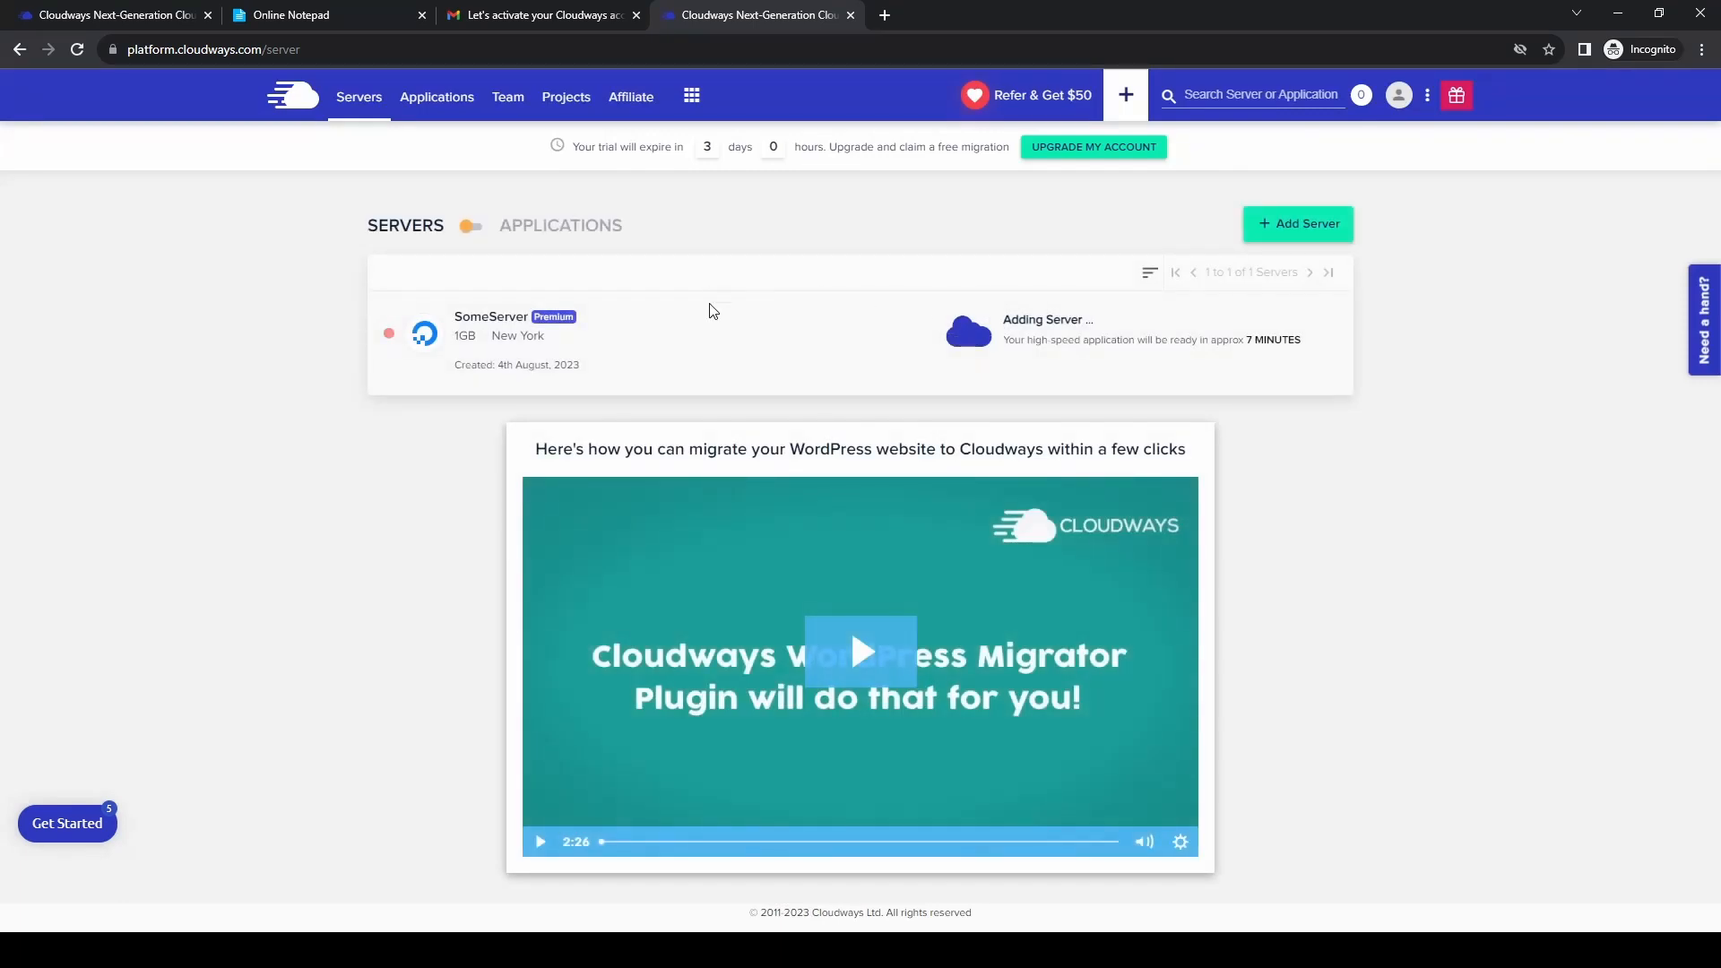
{"action": "left_click_drag", "start_coordinate": [1311, 348], "coordinate": [958, 350]}
{"action": "left_click", "coordinate": [776, 347]}
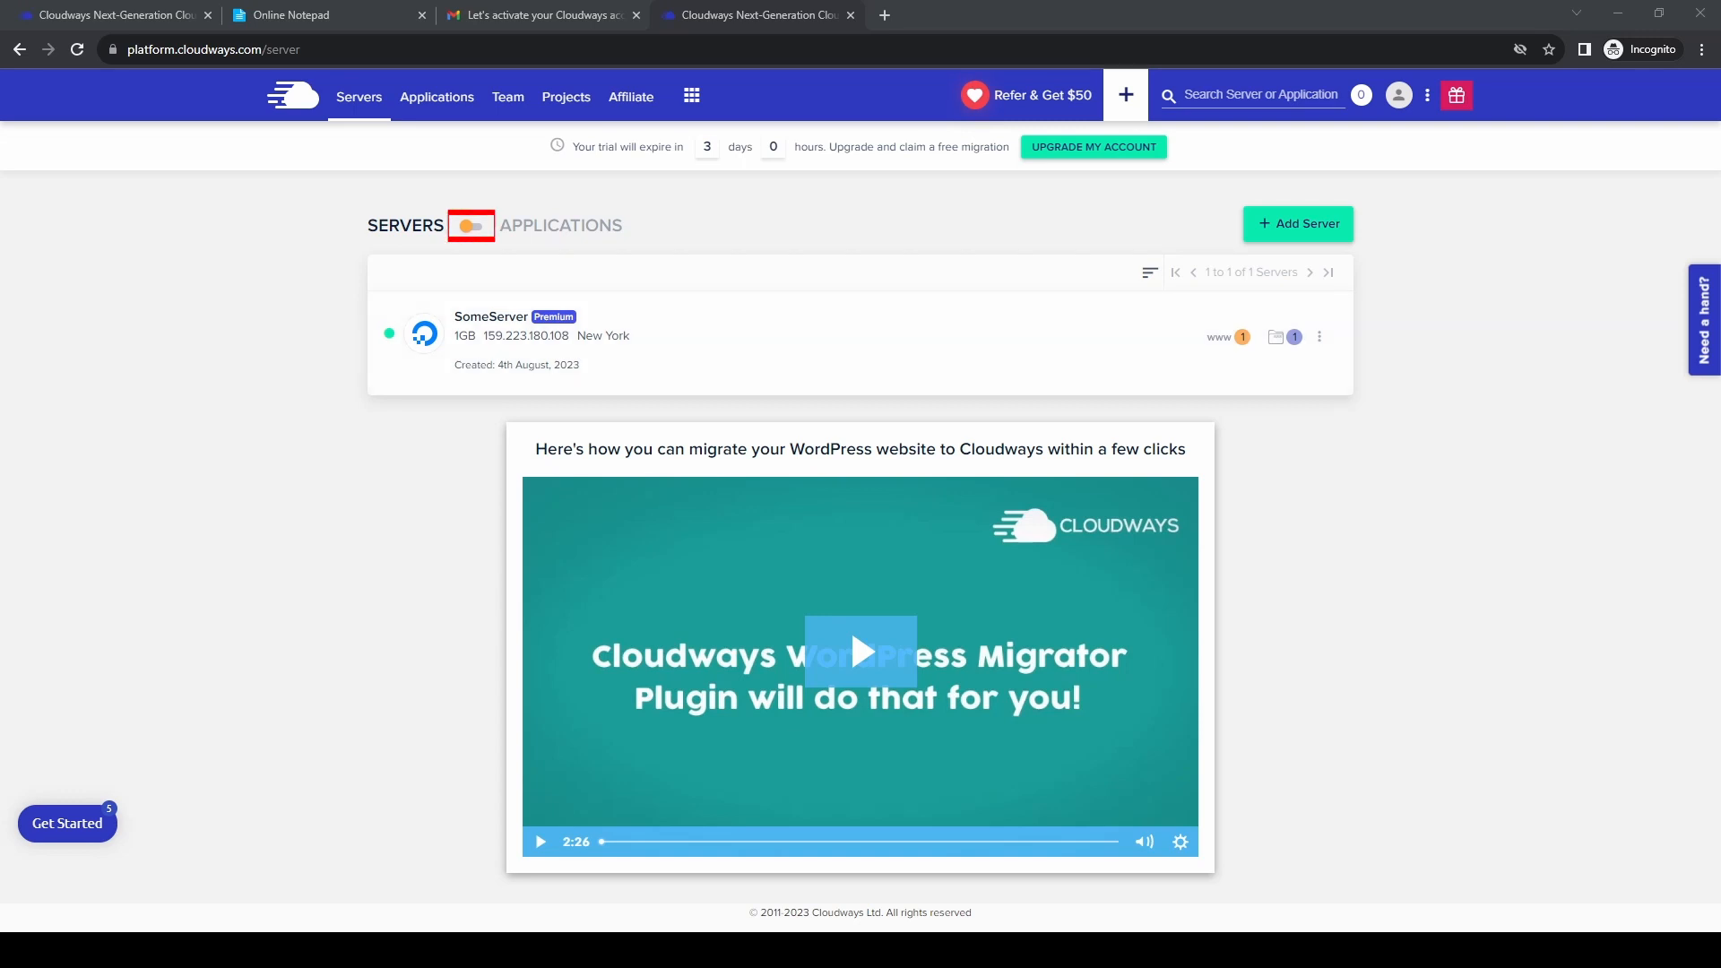
Step: Open the Wordpress application from the applications list and go through all its guided tour hints to the end
{"action": "left_click", "coordinate": [471, 226]}
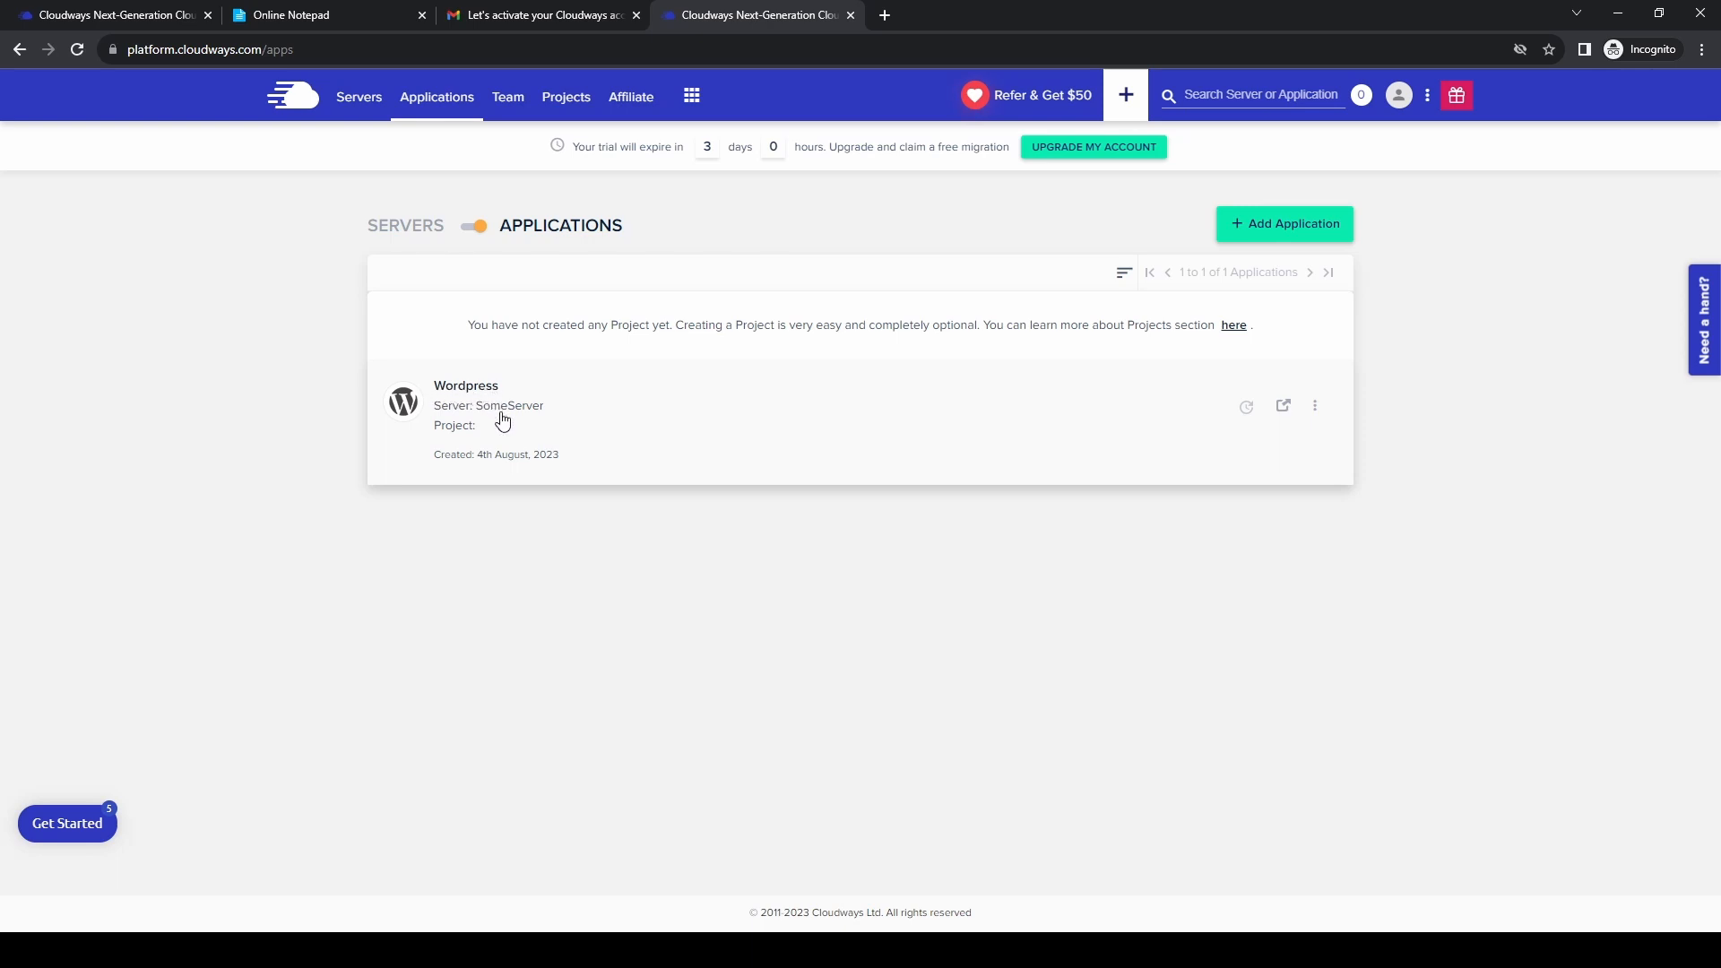
{"action": "left_click", "coordinate": [542, 415]}
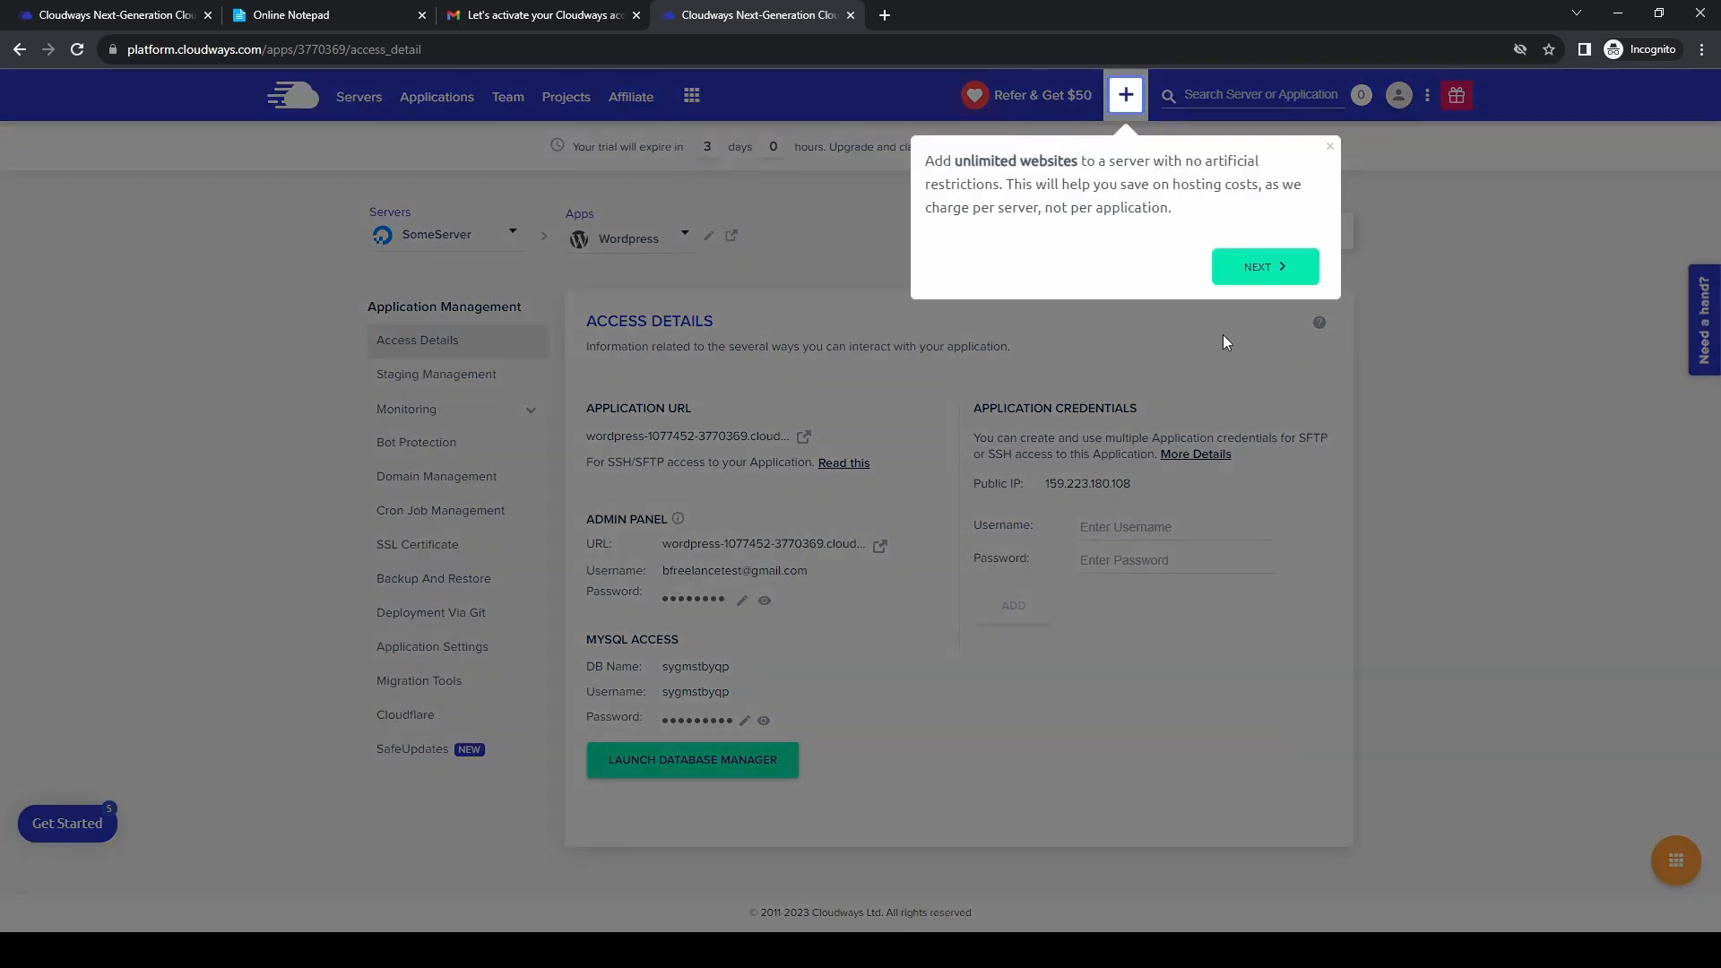
{"action": "left_click", "coordinate": [1242, 273]}
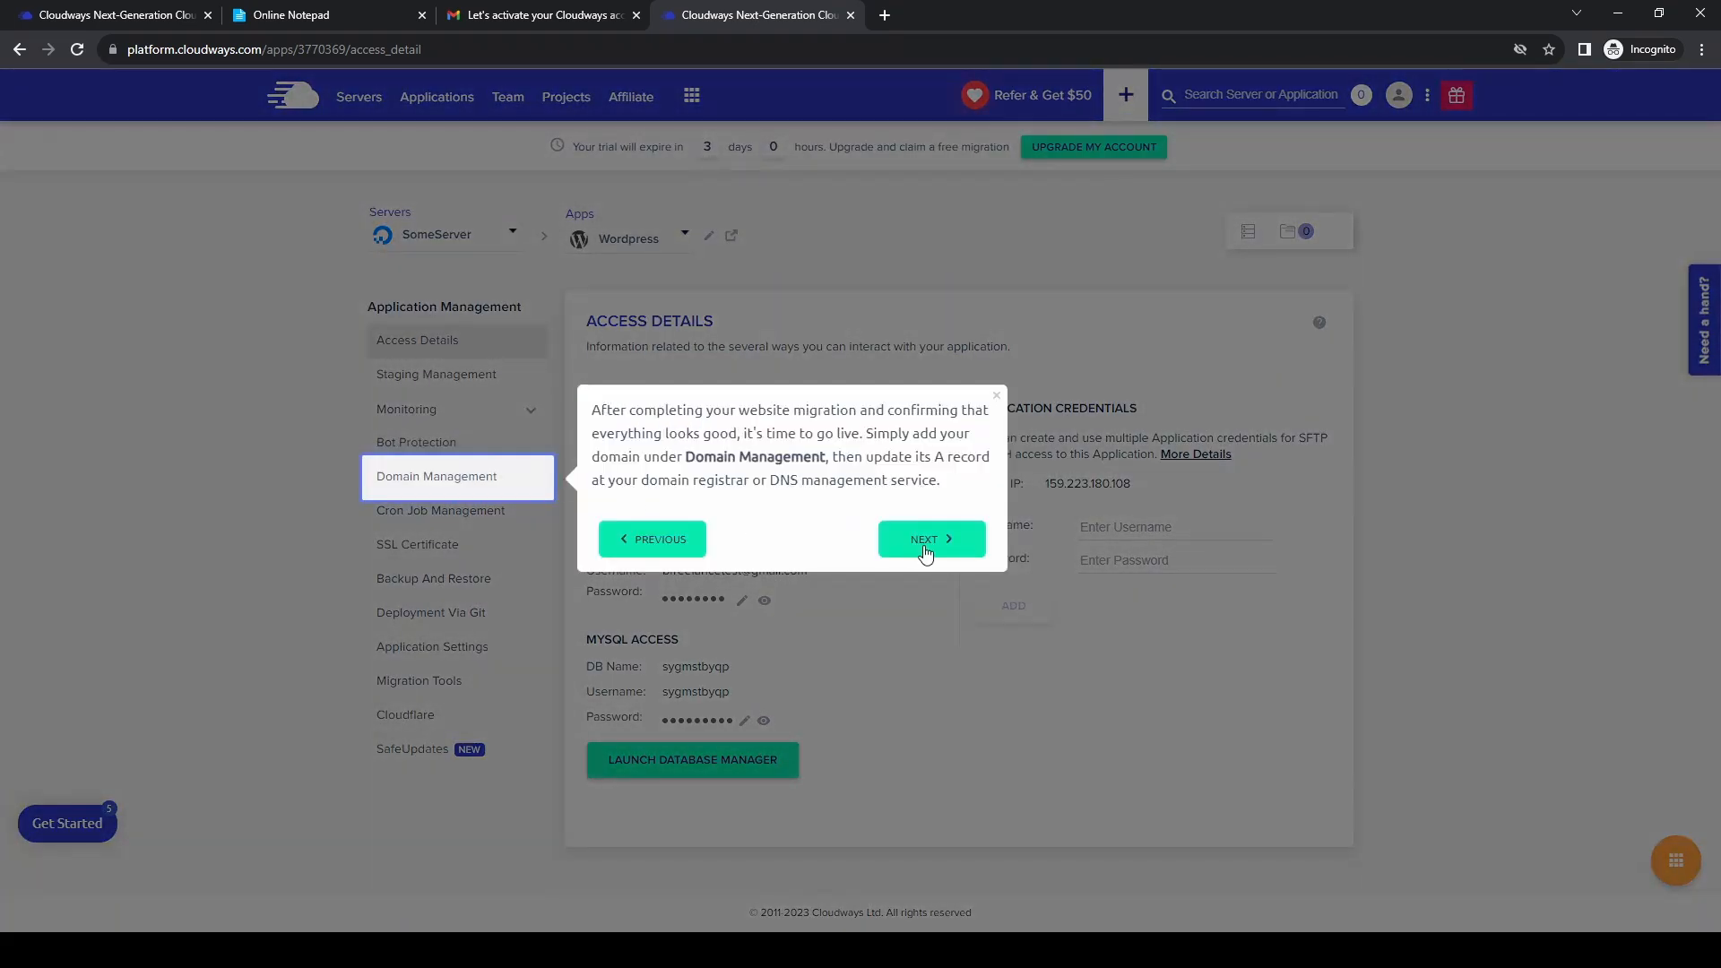
{"action": "left_click", "coordinate": [925, 541]}
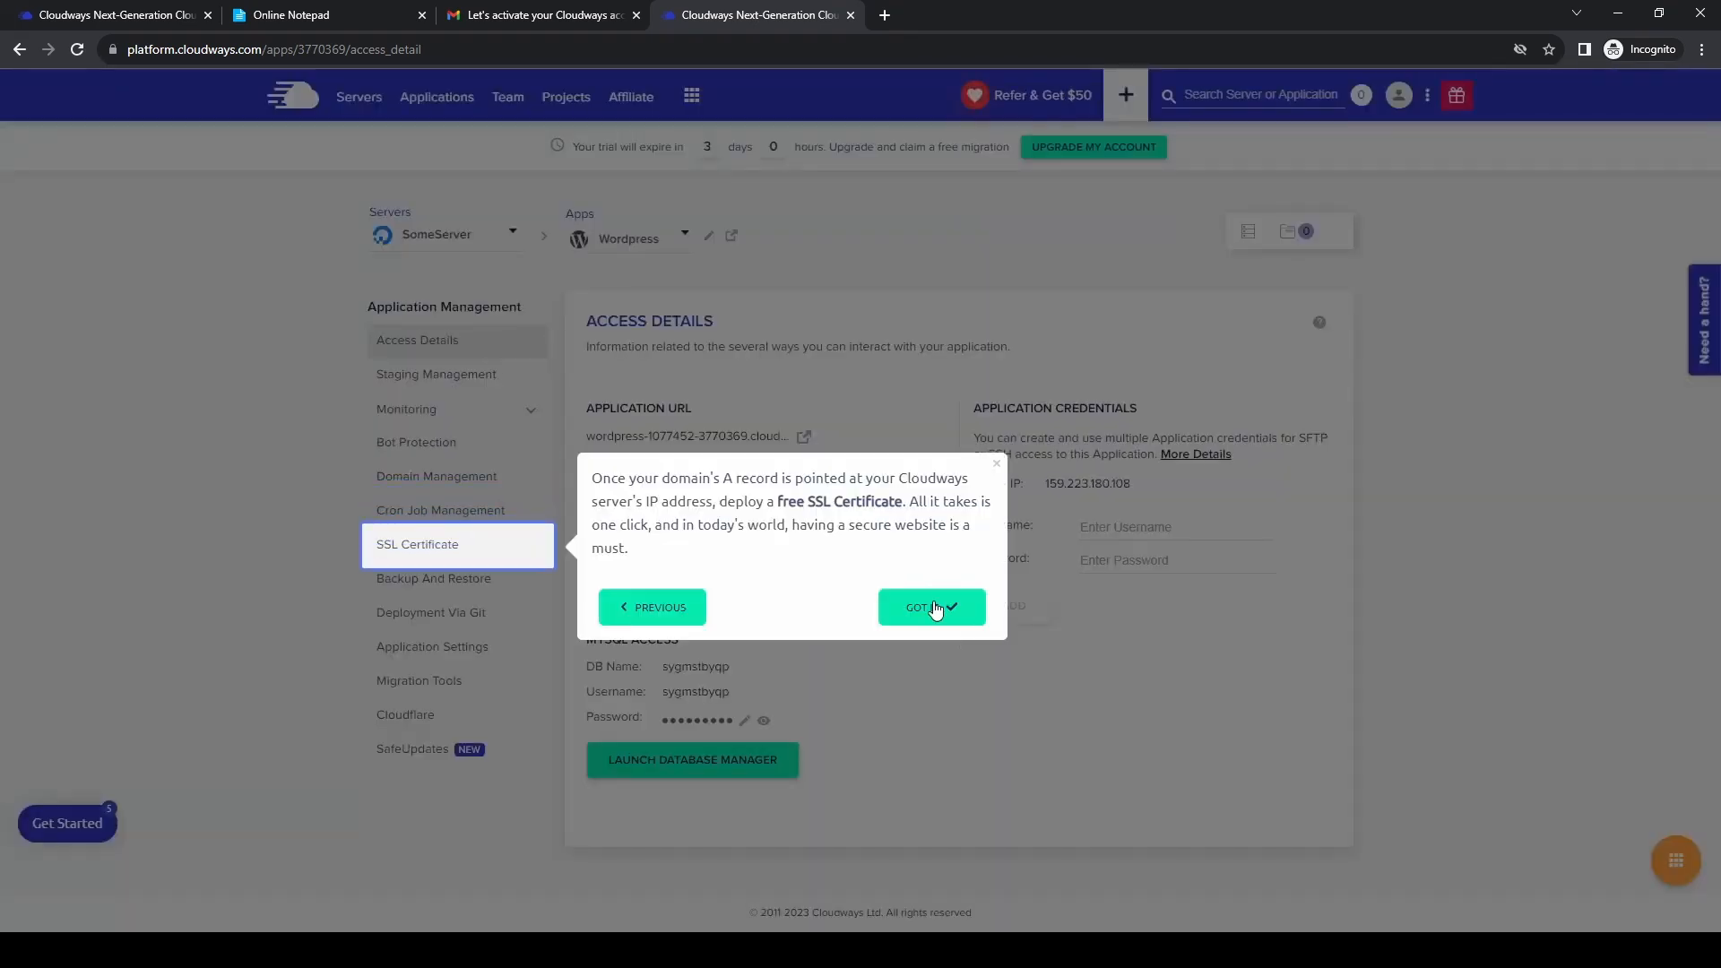
{"action": "left_click", "coordinate": [935, 609]}
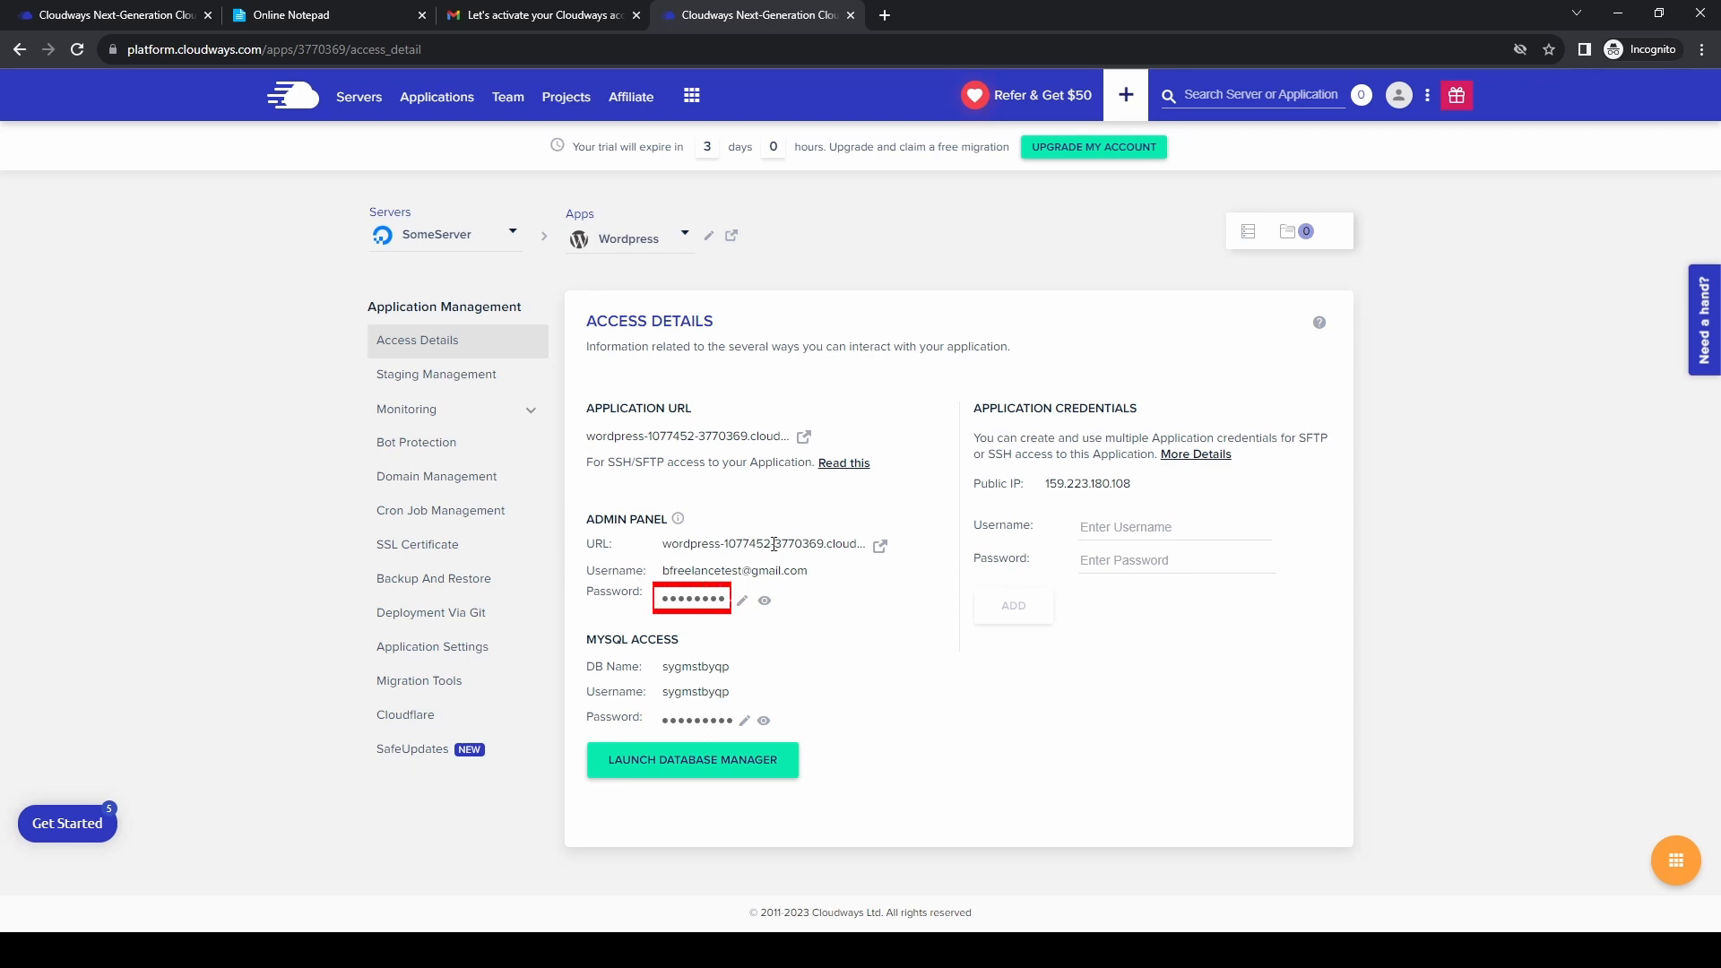
Step: Copy the admin panel password and log in to the WordPress admin with the account e-mail and that password, with Remember Me enabled
{"action": "left_click", "coordinate": [694, 610]}
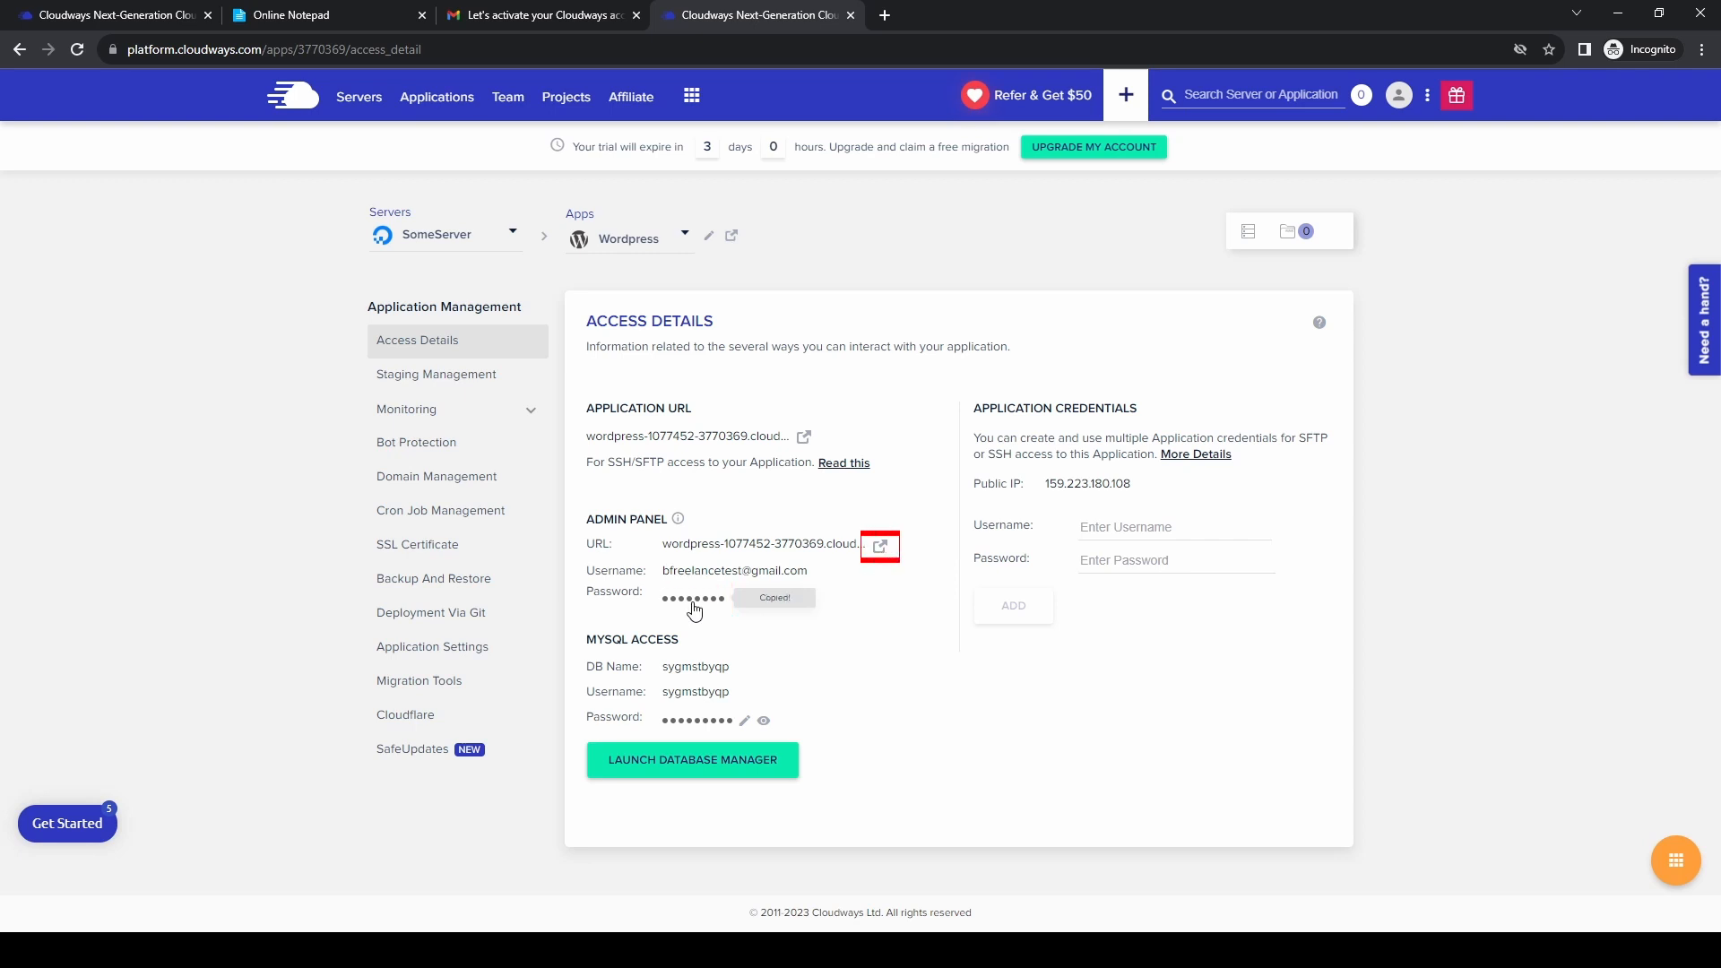
{"action": "left_click", "coordinate": [879, 547]}
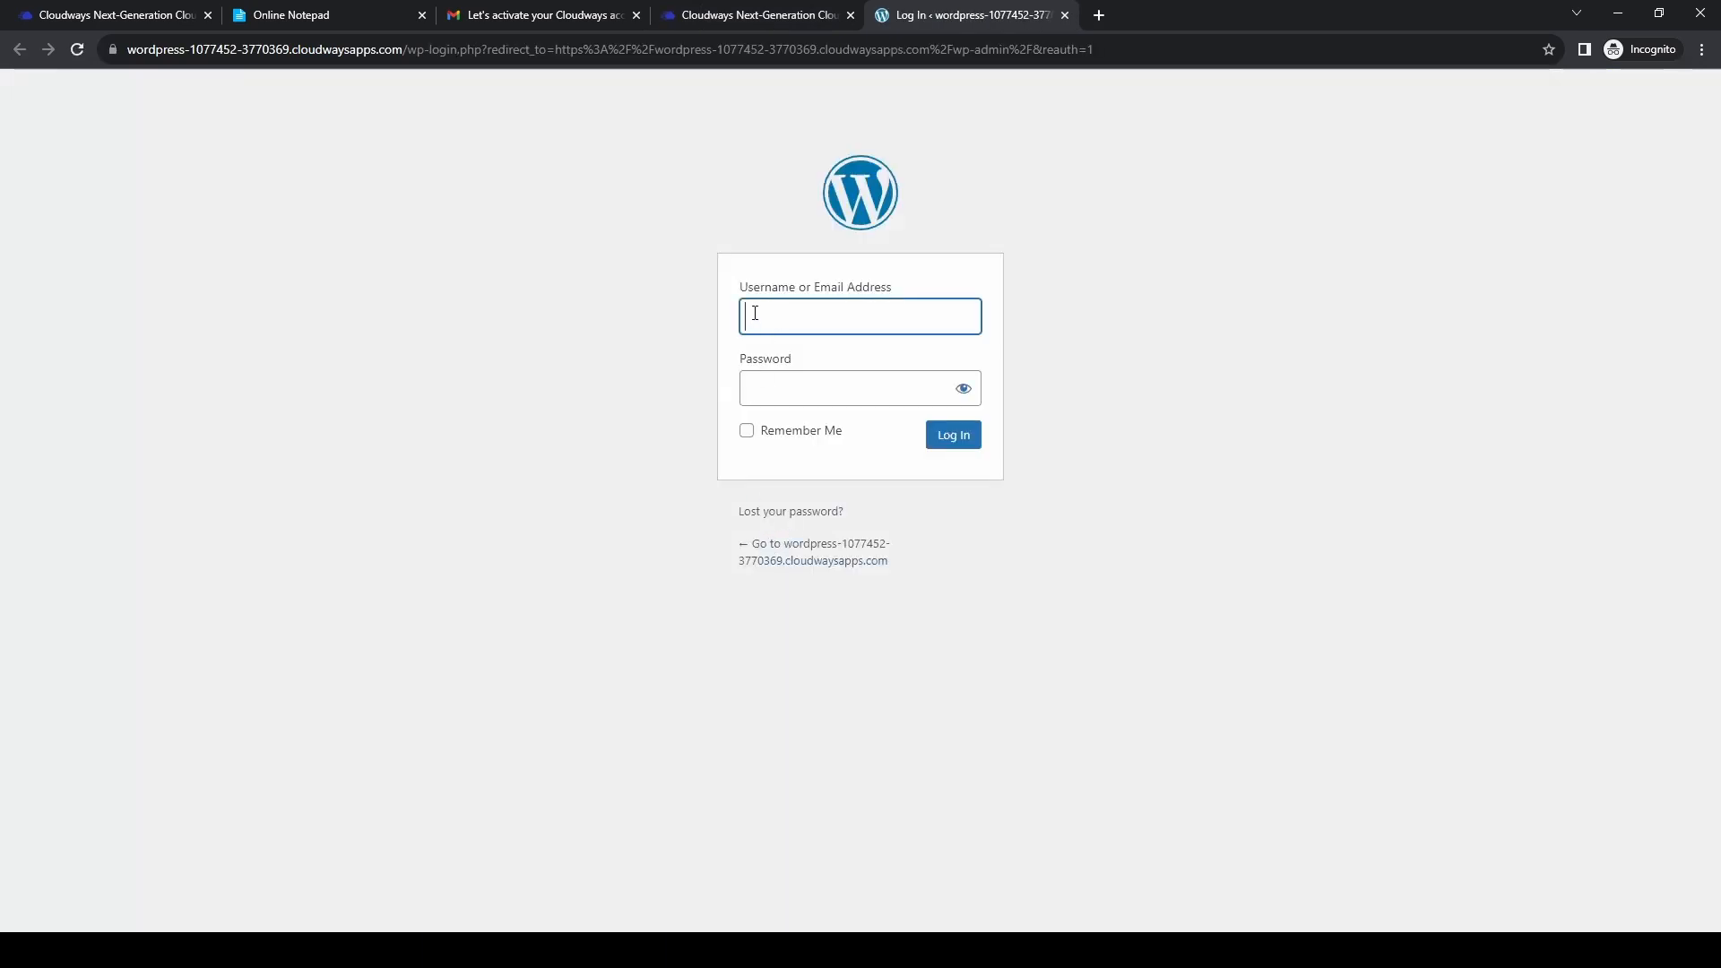
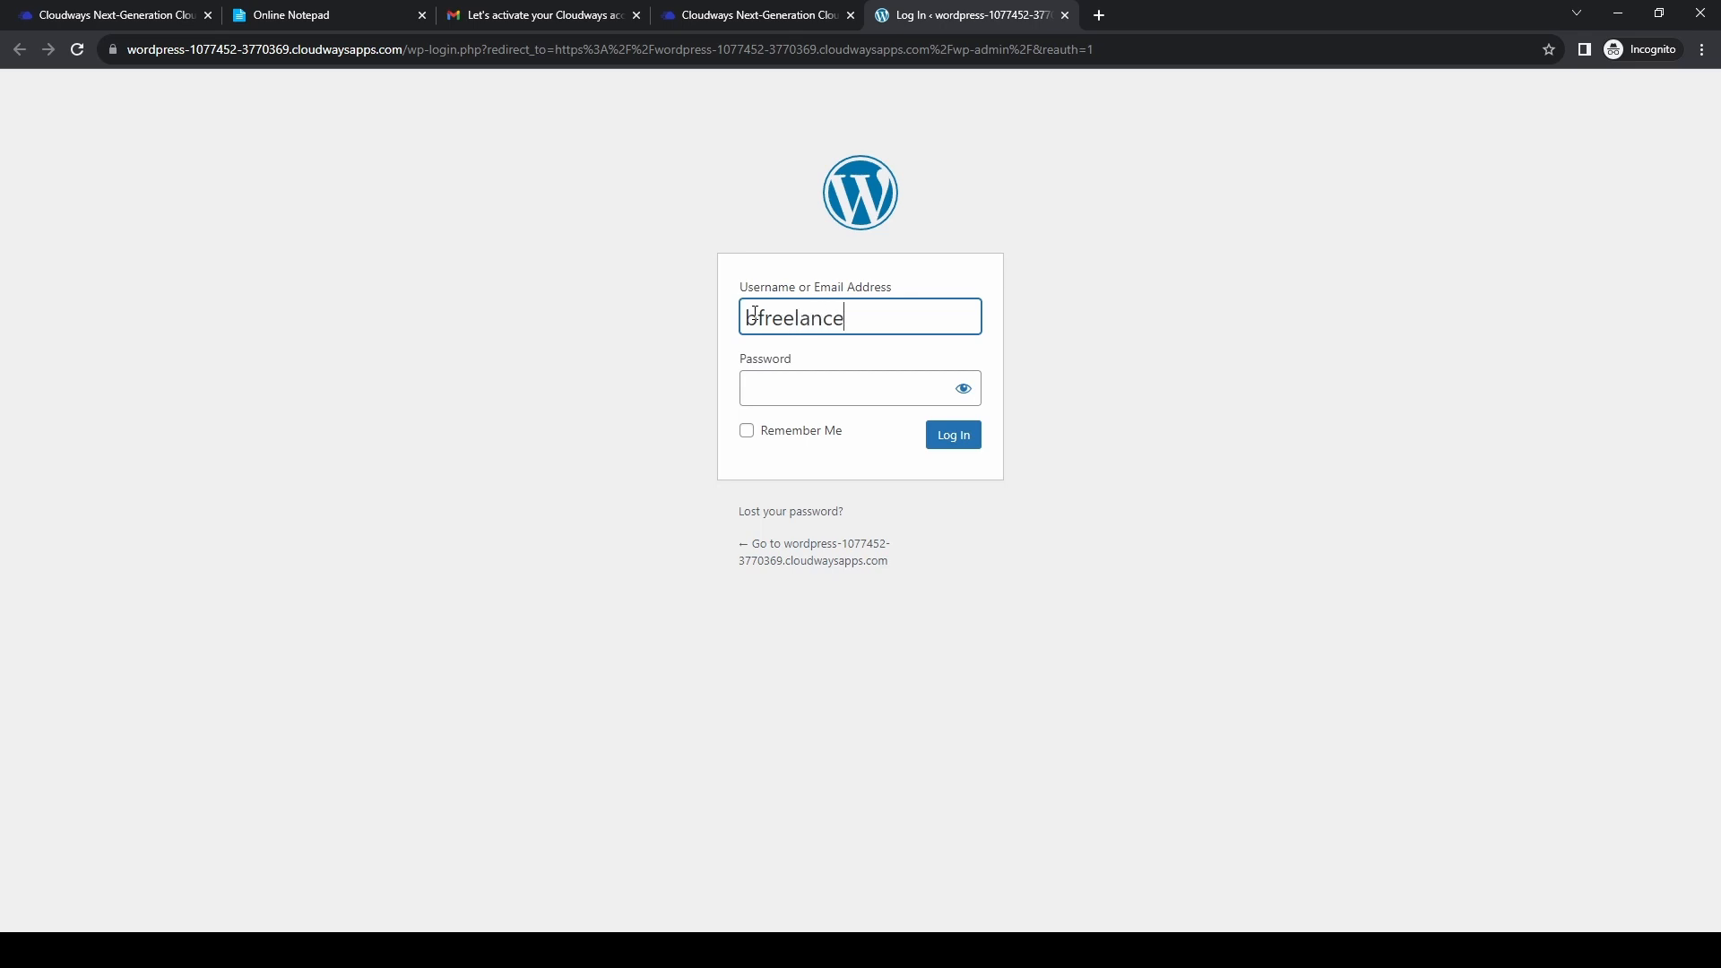
{"action": "key", "text": "Tab"}
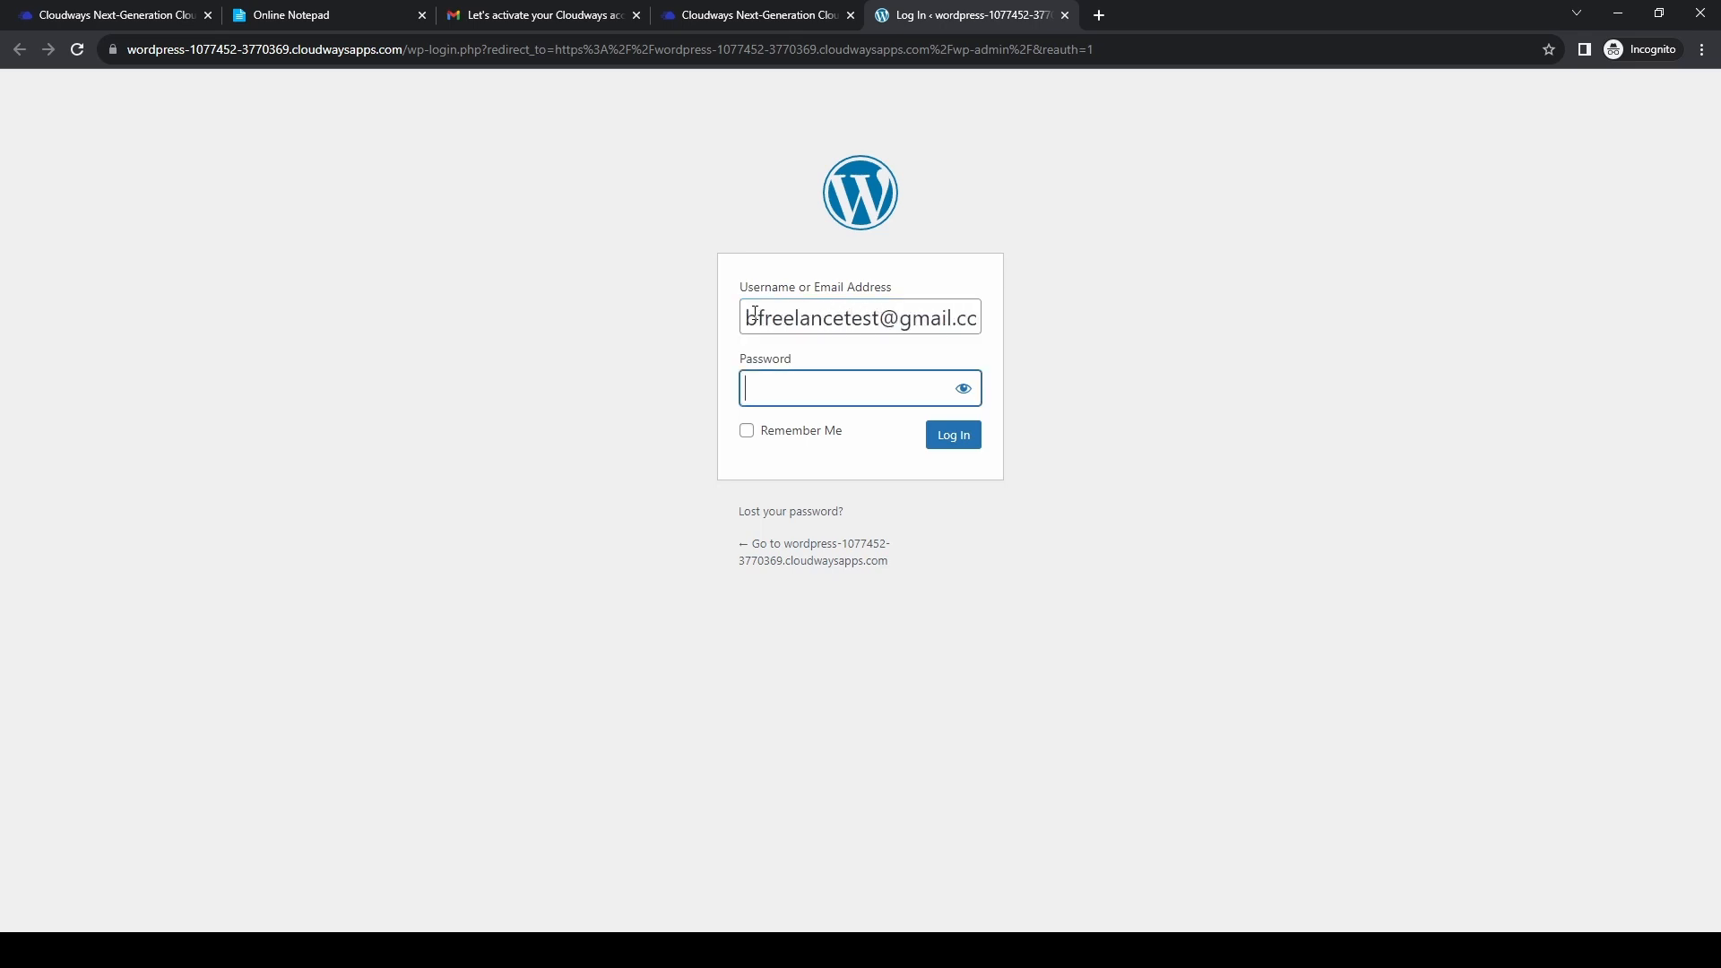
{"action": "key", "text": "ctrl+v"}
{"action": "left_click", "coordinate": [747, 431]}
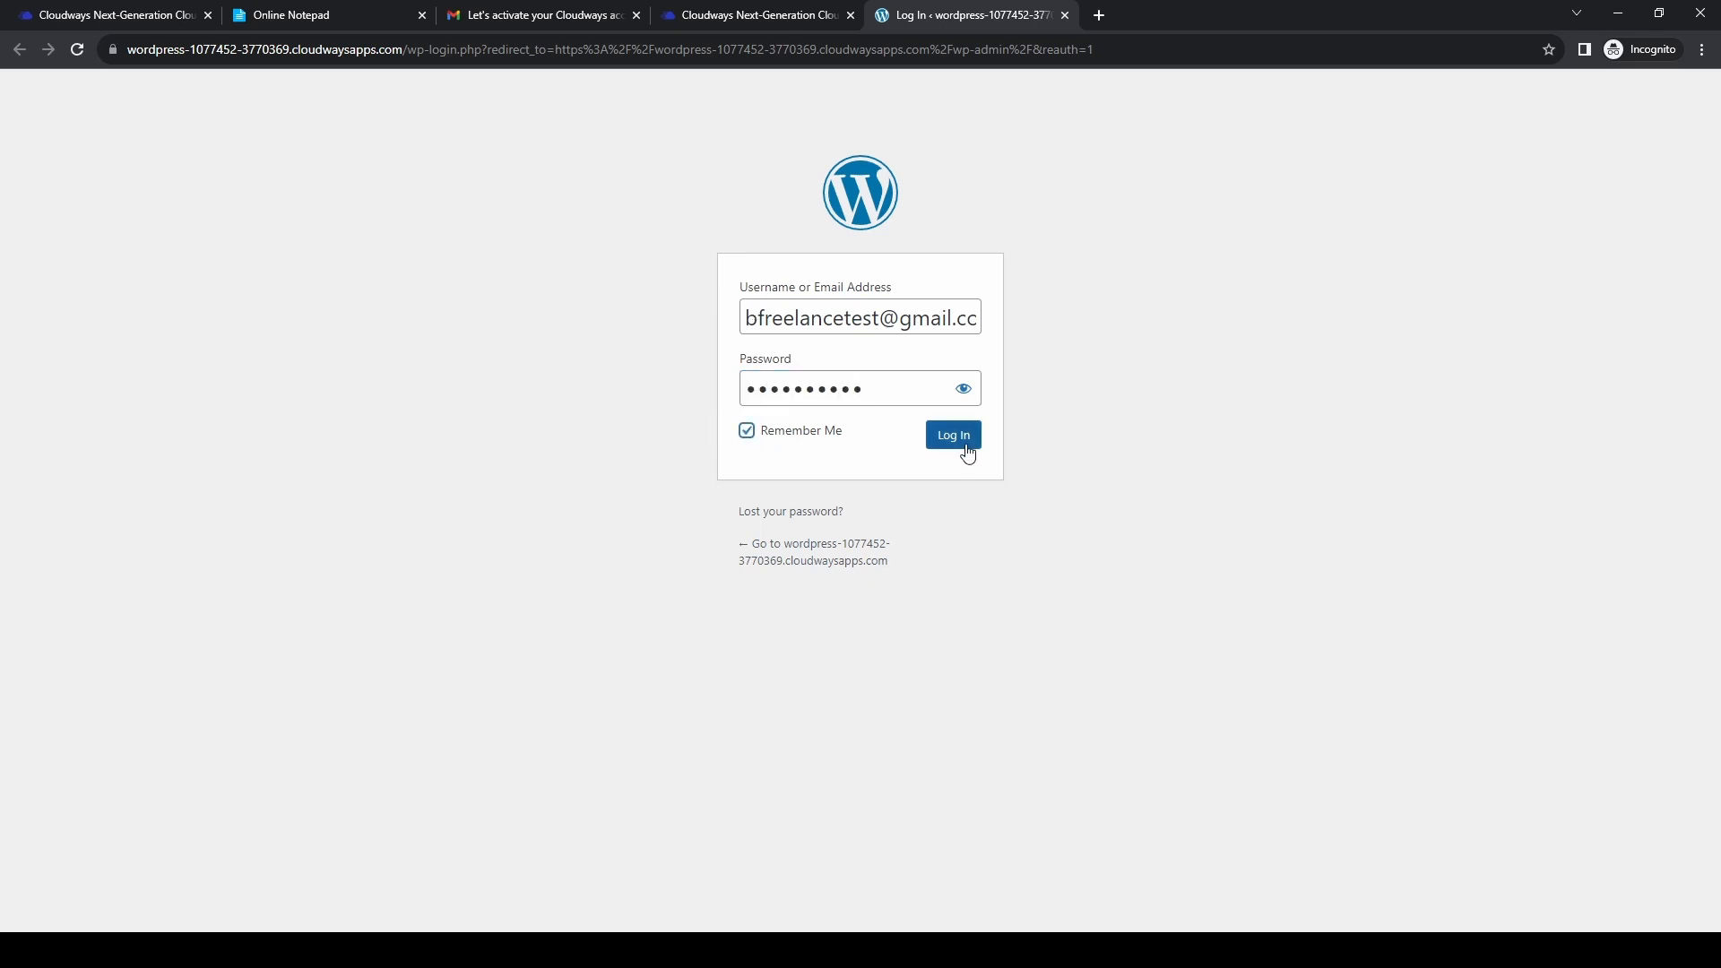
{"action": "left_click", "coordinate": [964, 450]}
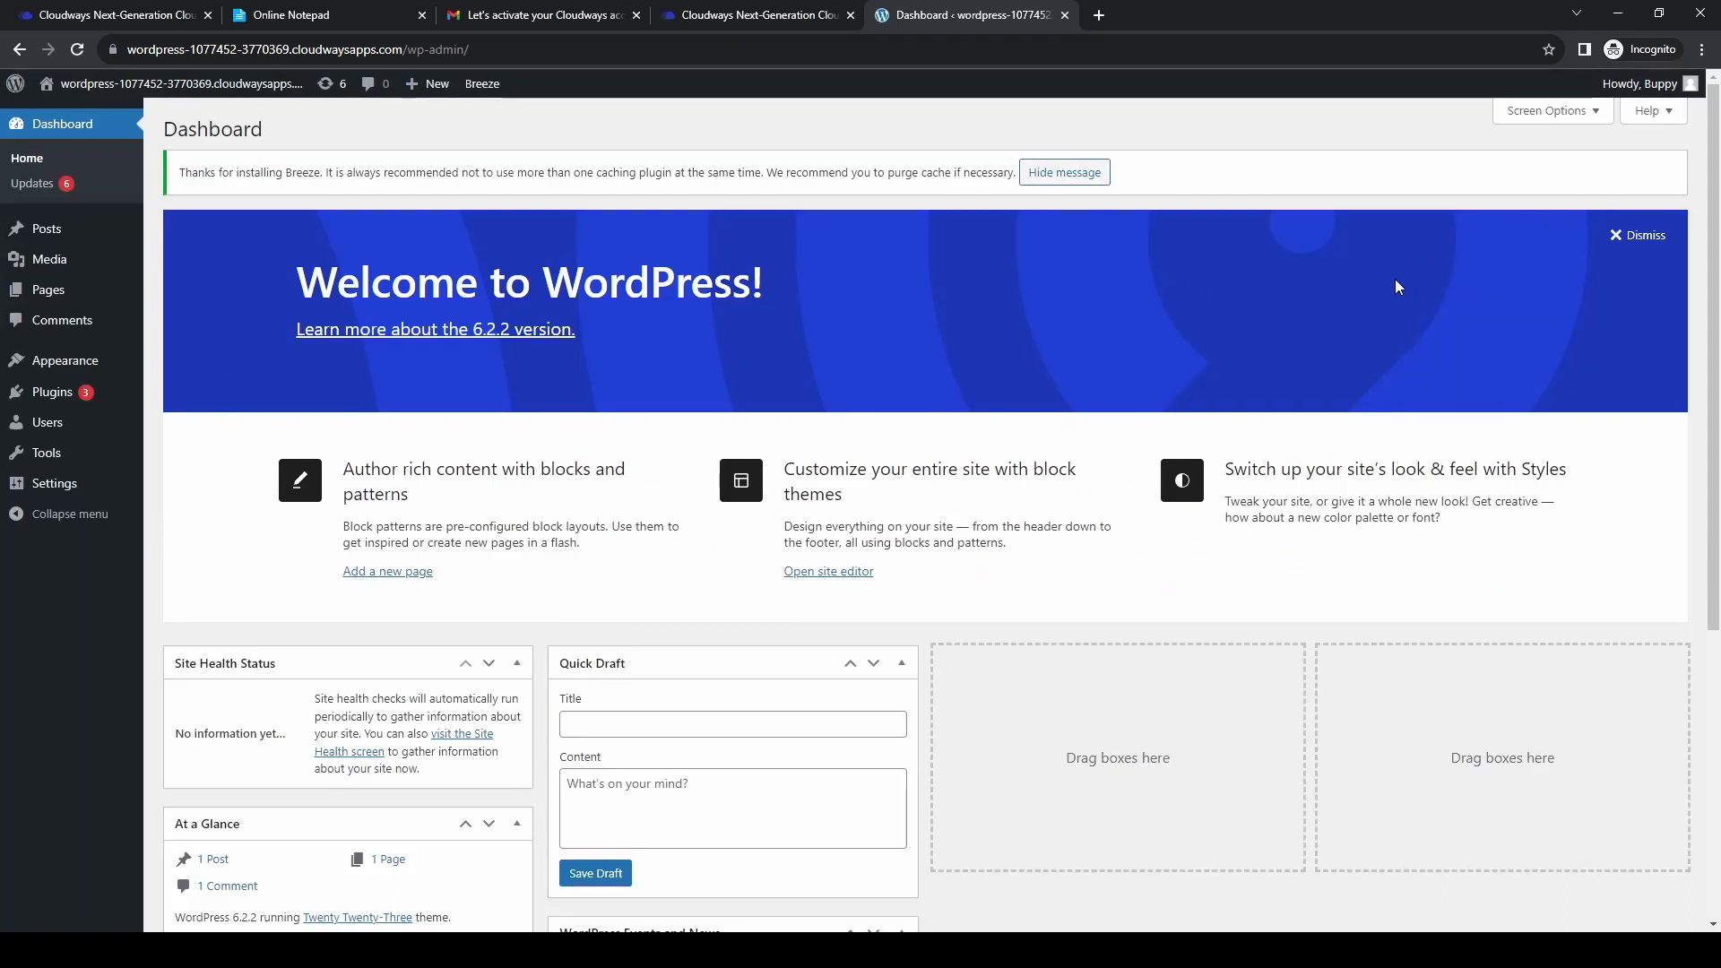
Step: Look through the WordPress dashboard and the home page of the live site
{"action": "scroll", "coordinate": [273, 521], "scroll_direction": "down", "scroll_amount": 3}
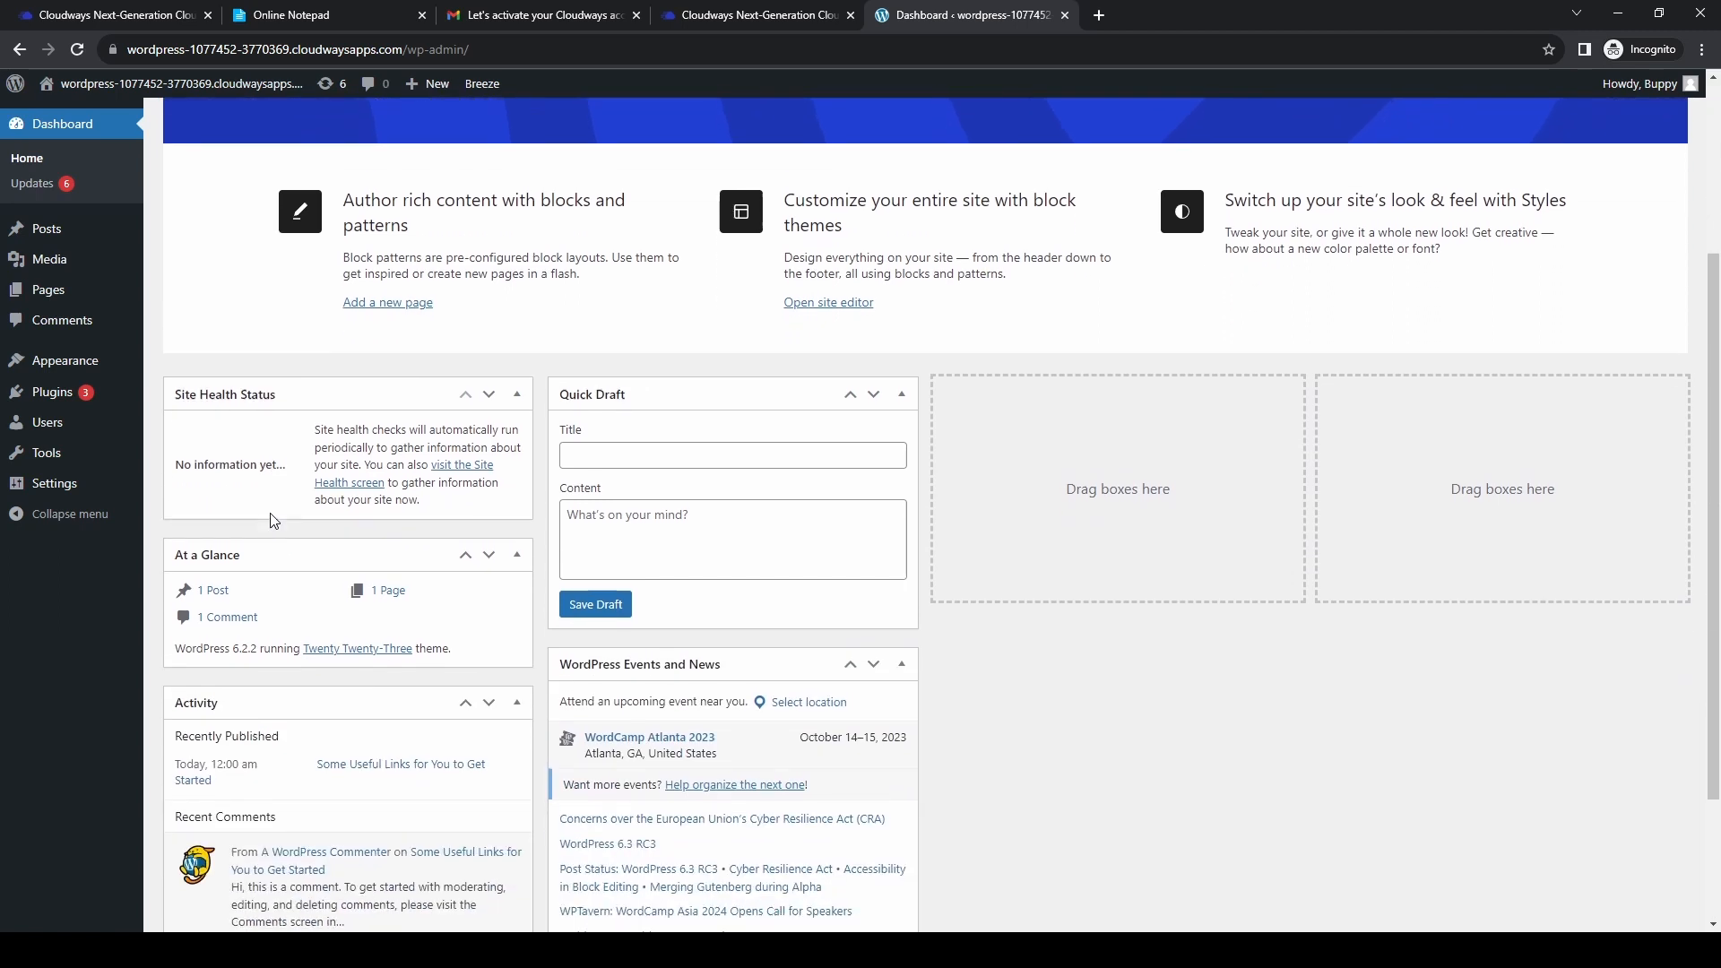
{"action": "scroll", "coordinate": [273, 521], "scroll_direction": "down", "scroll_amount": 2}
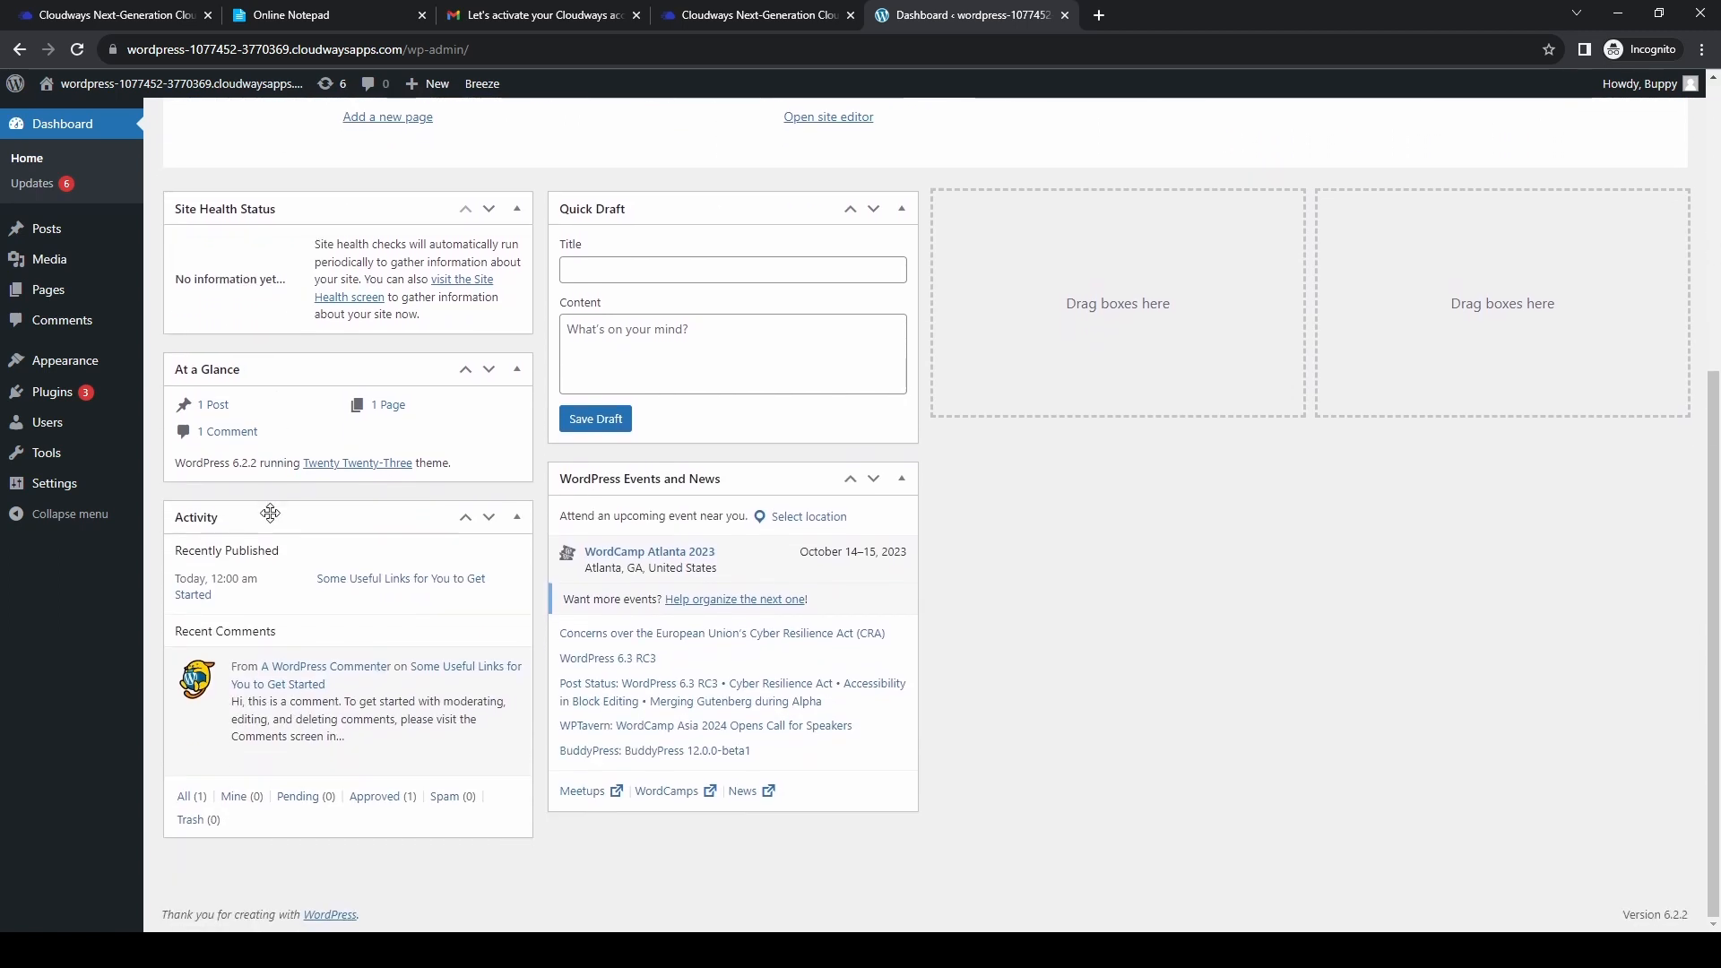
{"action": "scroll", "coordinate": [270, 513], "scroll_direction": "up", "scroll_amount": 5}
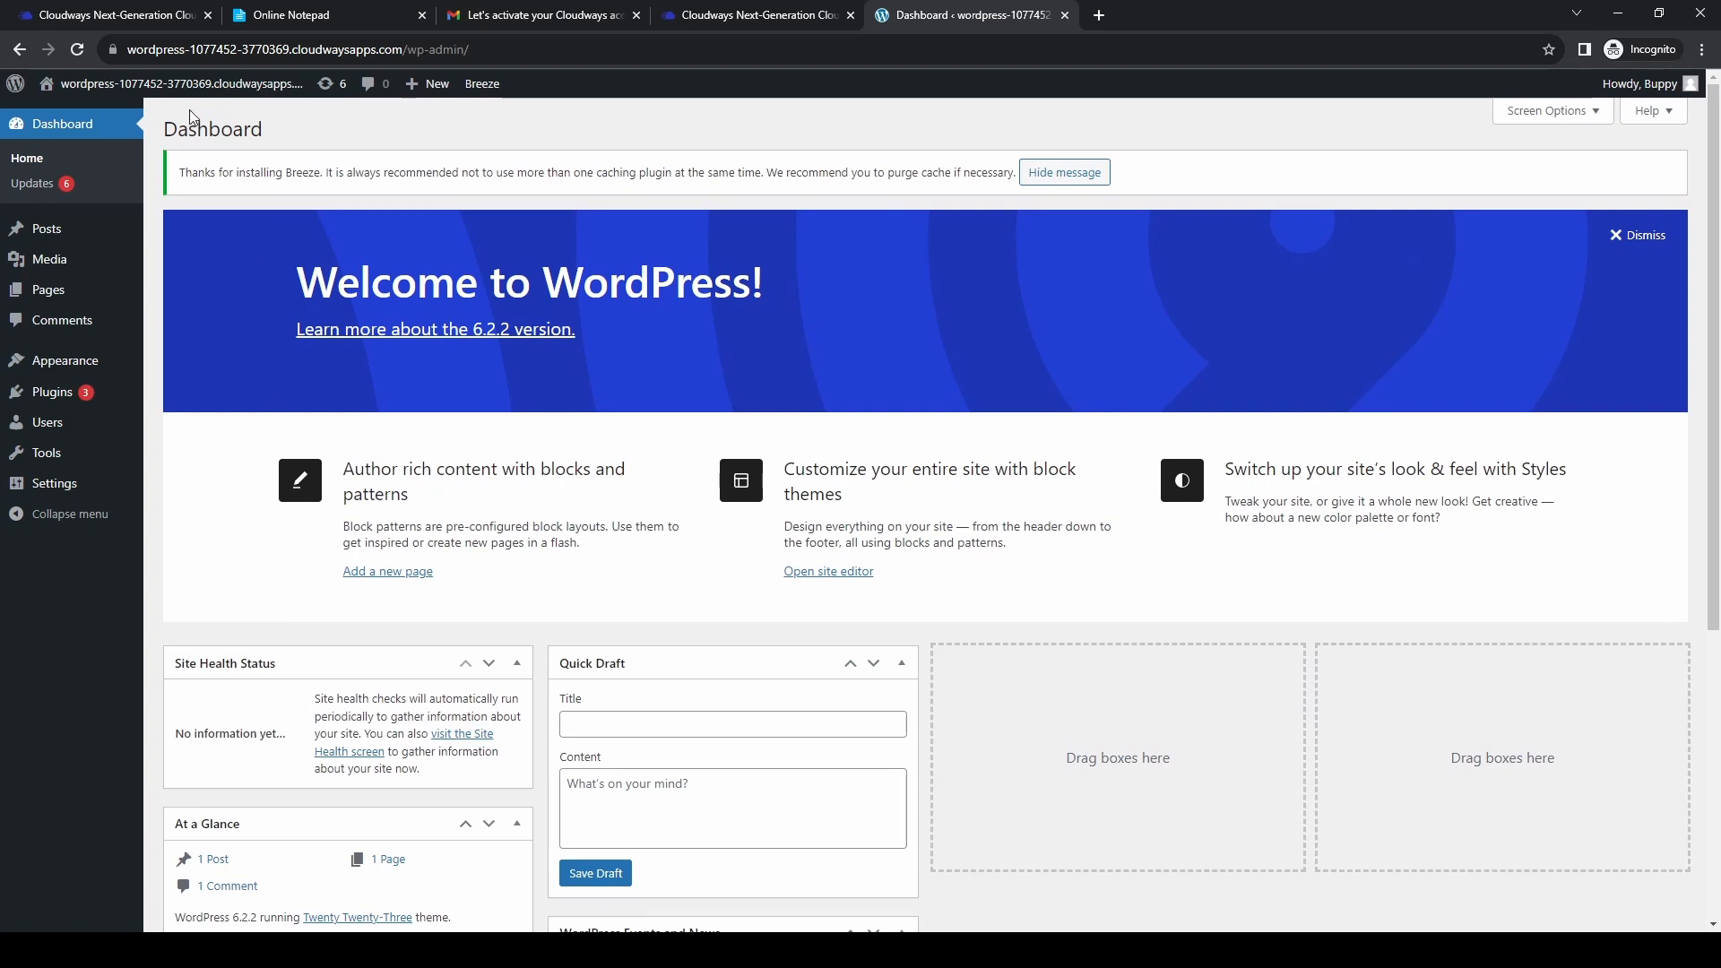
{"action": "mouse_move", "coordinate": [99, 84]}
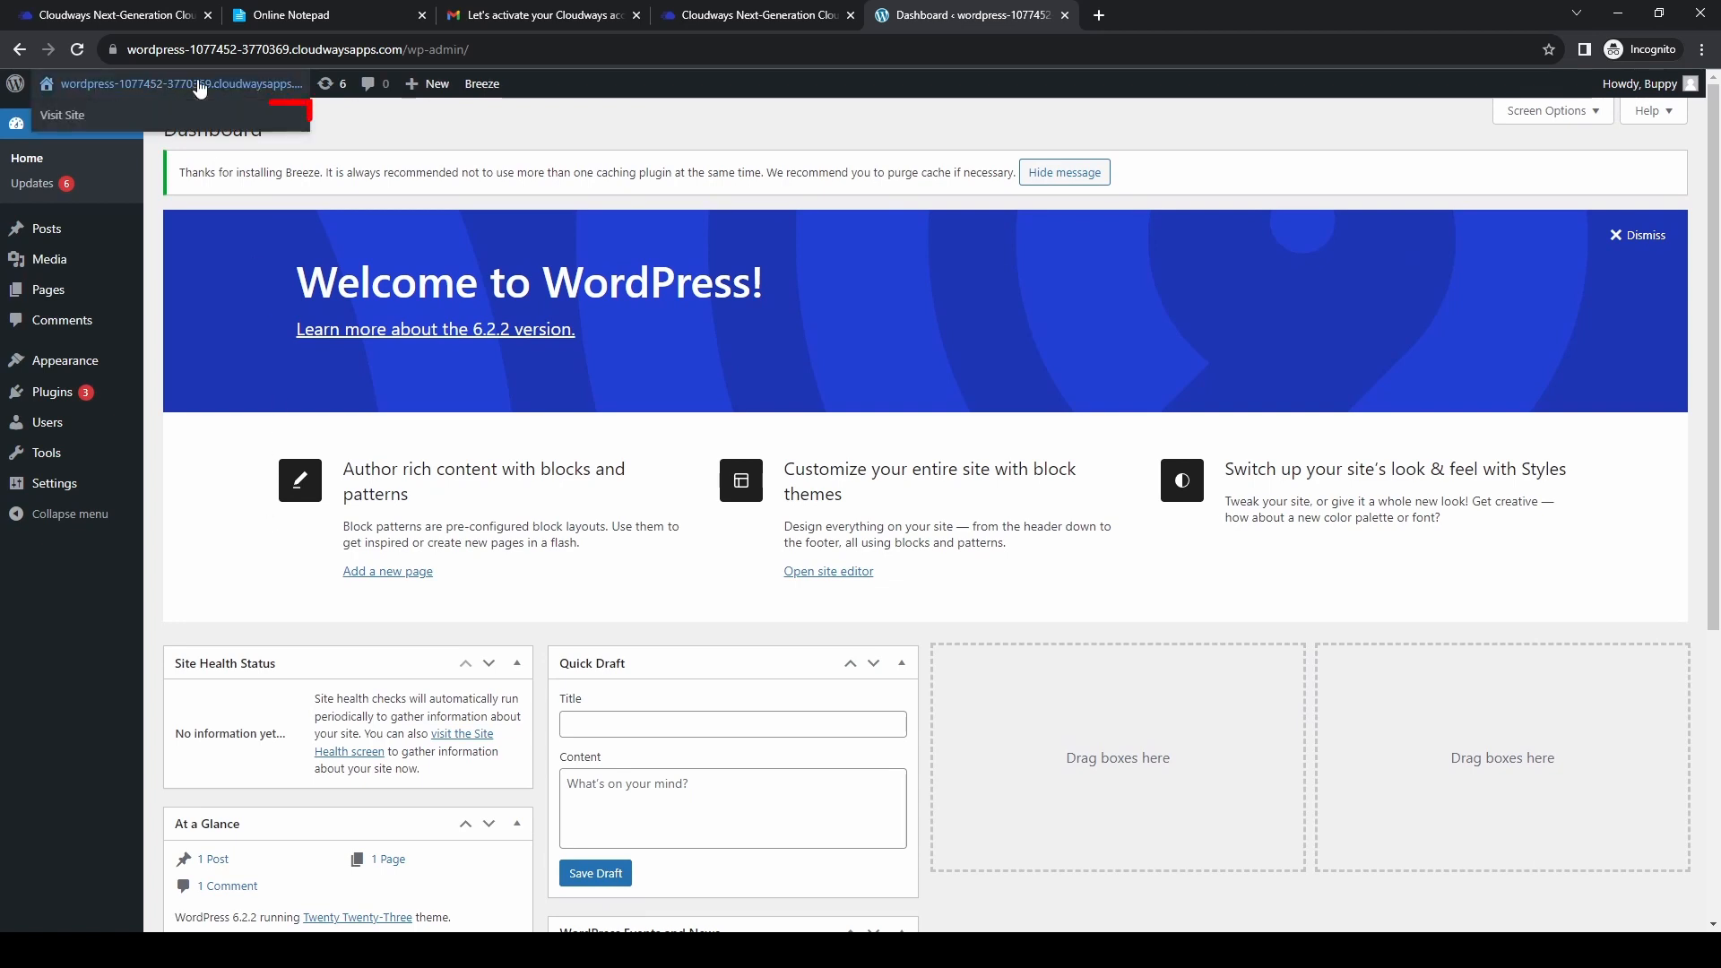
{"action": "left_click", "coordinate": [89, 122]}
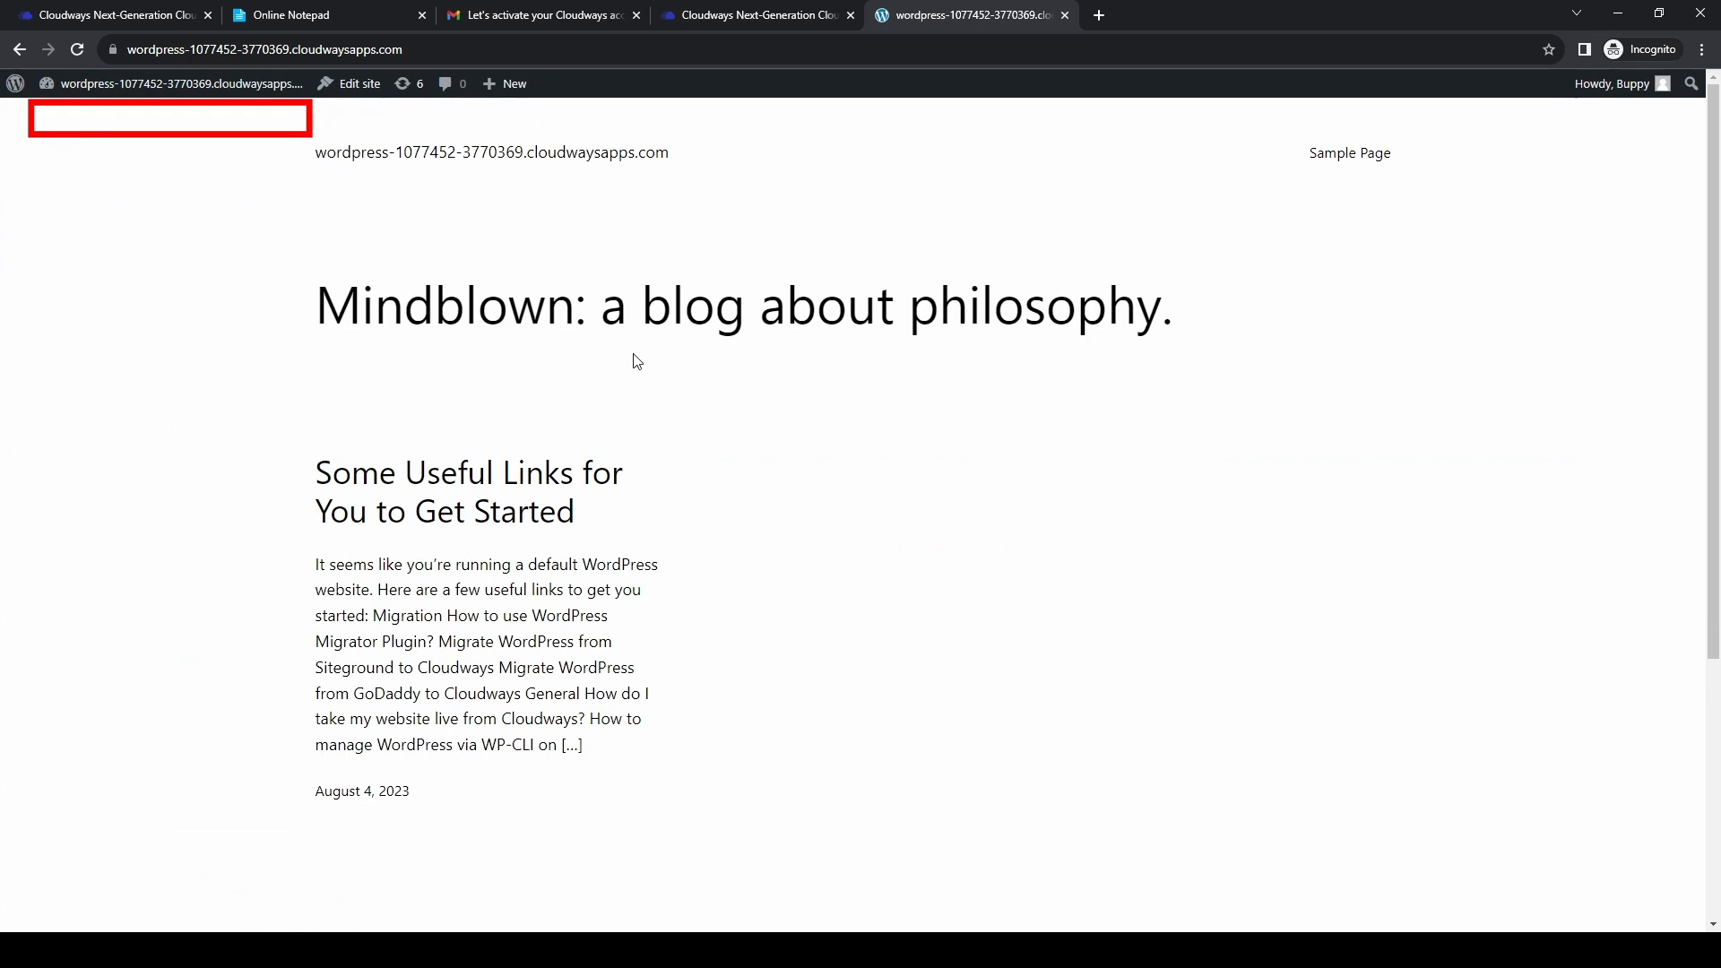
{"action": "scroll", "coordinate": [662, 337], "scroll_direction": "down", "scroll_amount": 5}
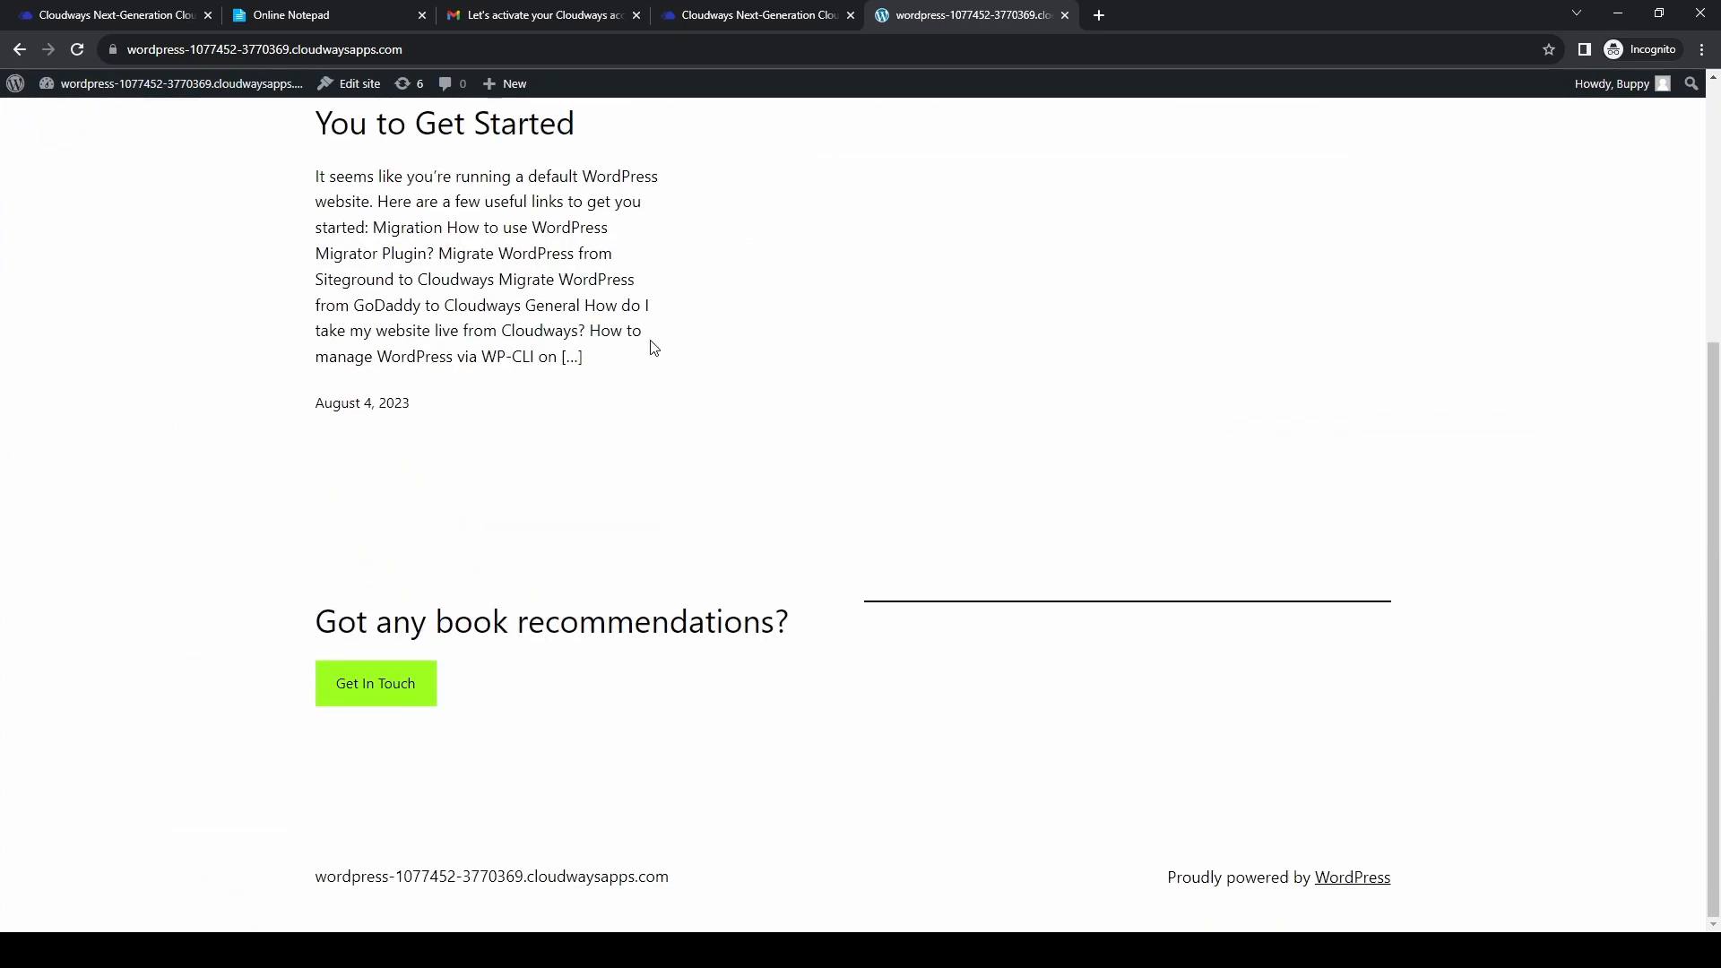
{"action": "scroll", "coordinate": [650, 349], "scroll_direction": "up", "scroll_amount": 5}
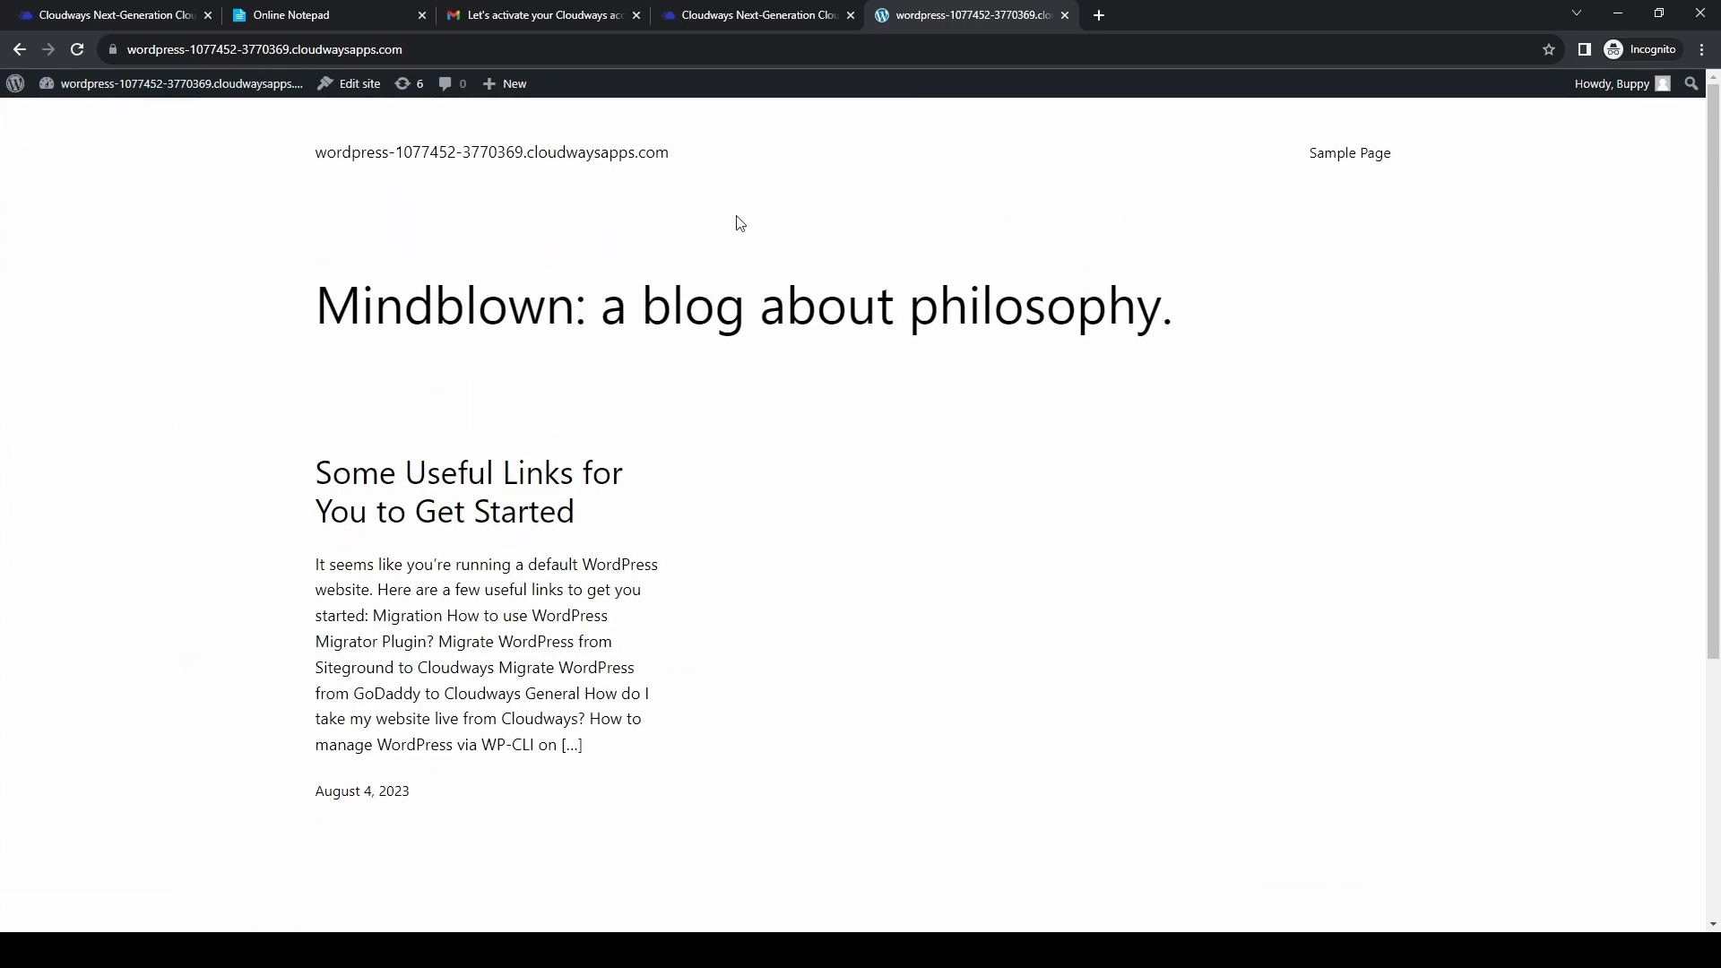
Step: Close the live site, reopen the WordPress admin from the application's access details and return to Cloudways
{"action": "left_click", "coordinate": [1065, 15]}
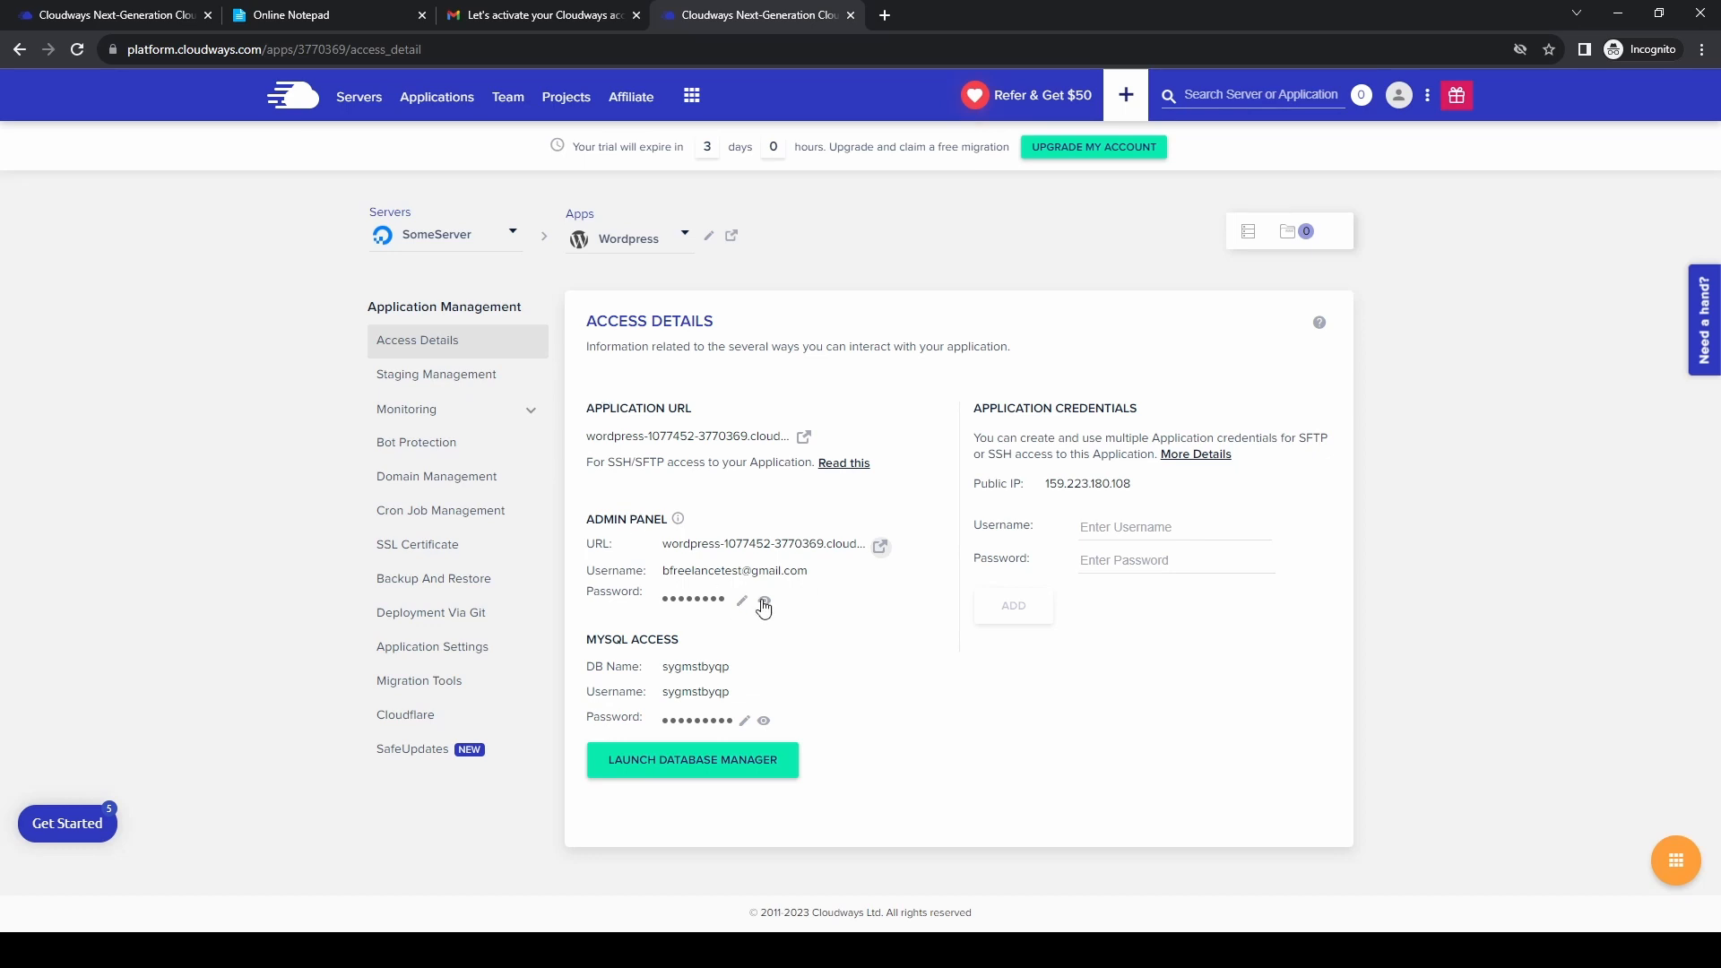
{"action": "left_click", "coordinate": [880, 547]}
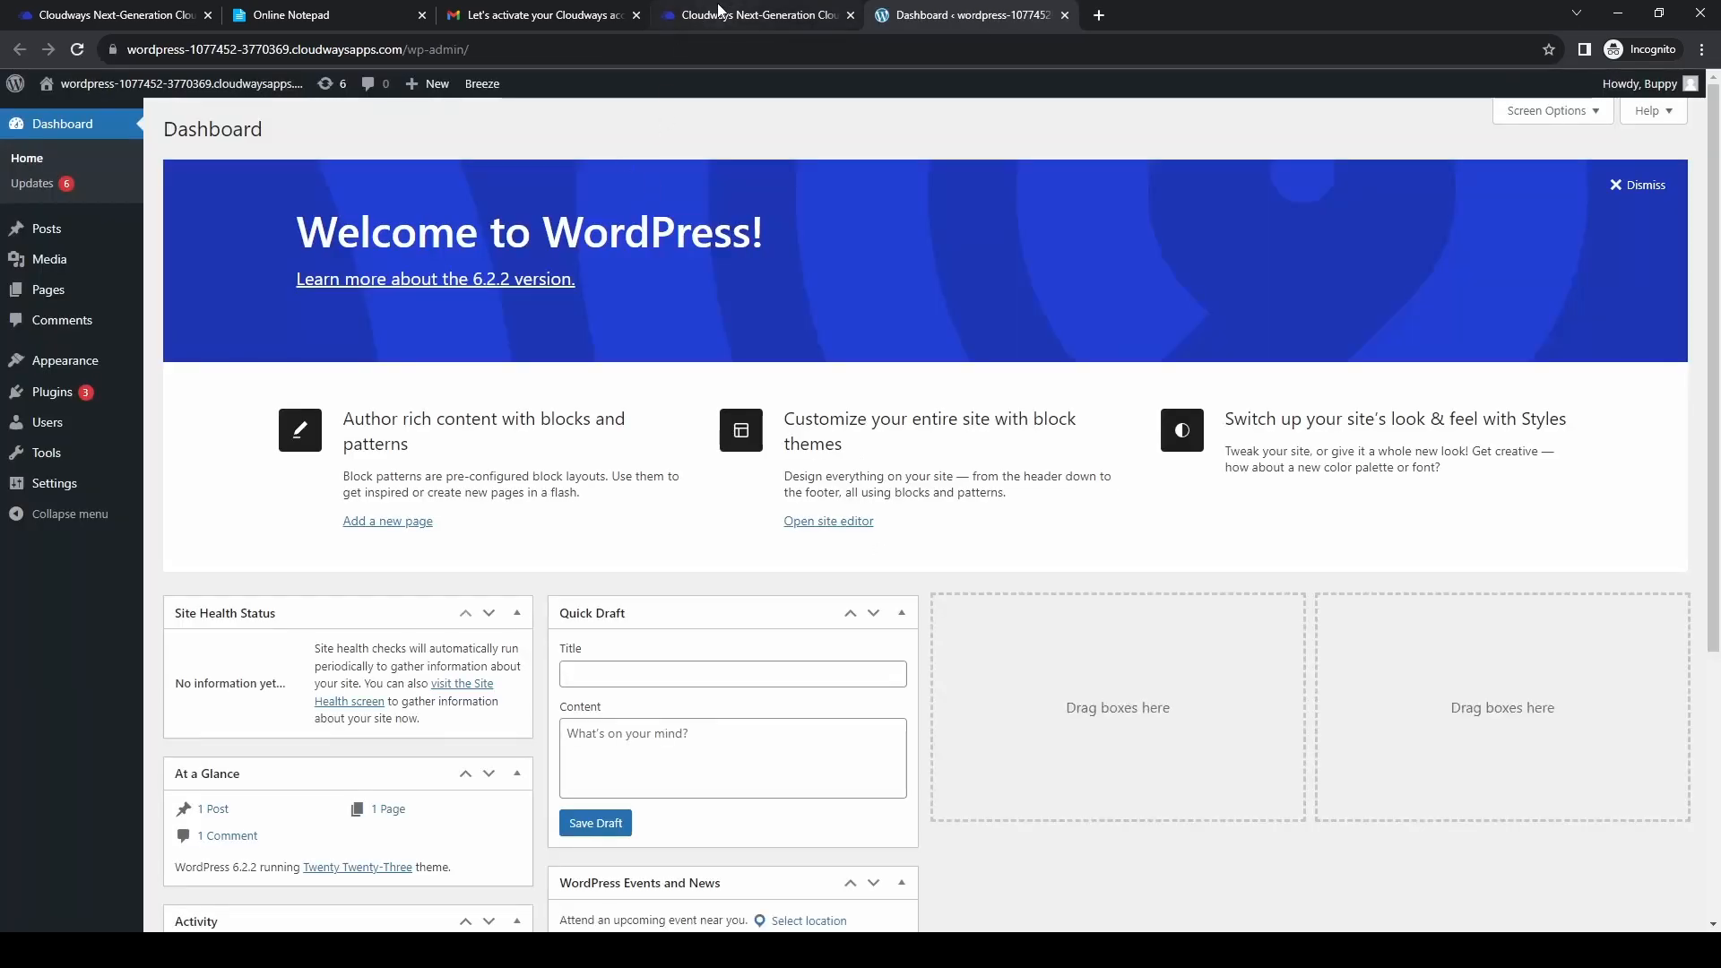
{"action": "left_click", "coordinate": [713, 20]}
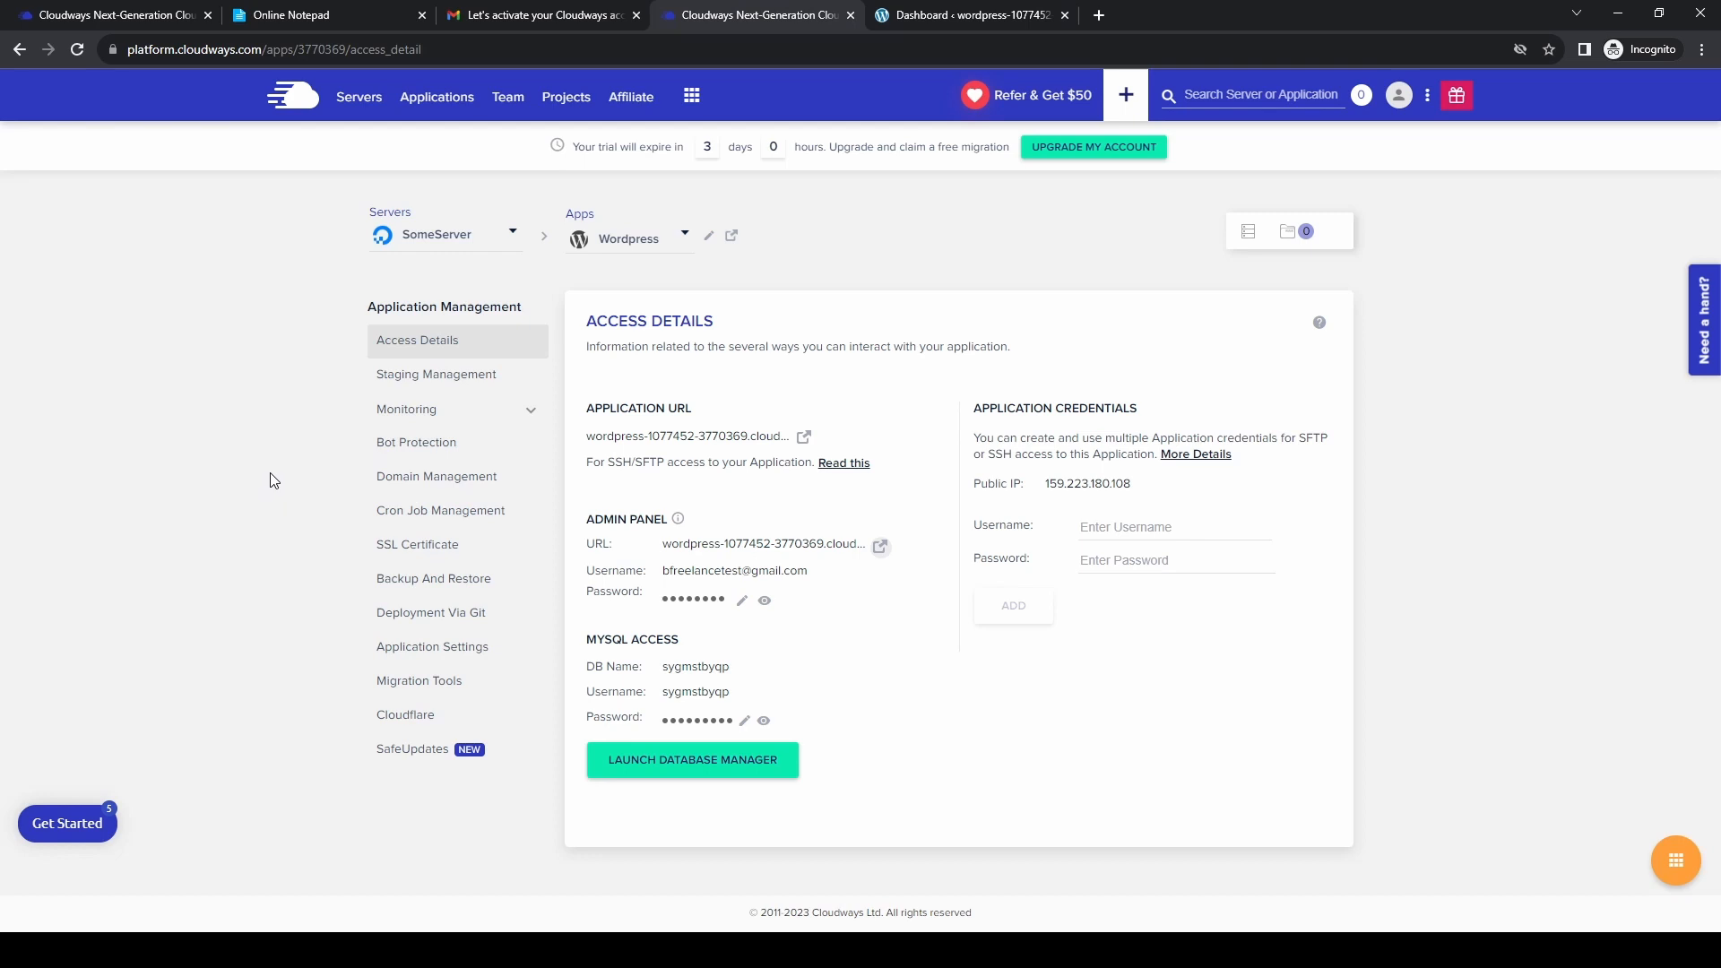
Step: Add the domain buppyfreelance.com to the Wordpress application in its domain management
{"action": "left_click", "coordinate": [405, 490]}
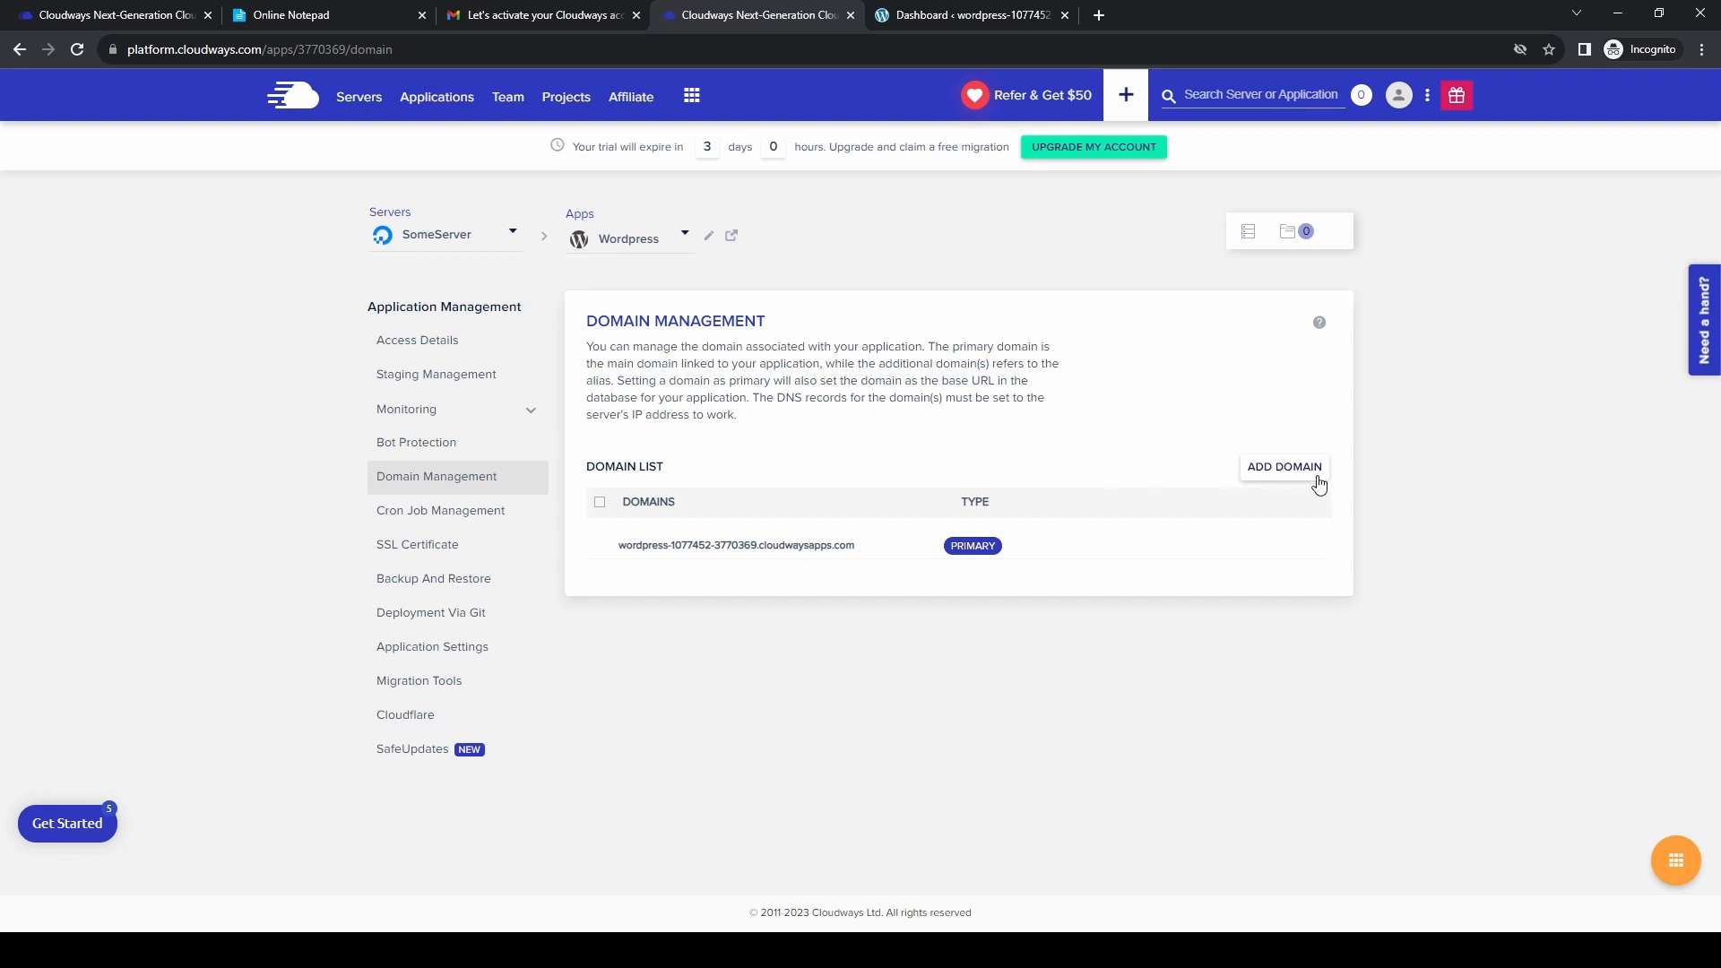
{"action": "left_click", "coordinate": [1282, 468]}
{"action": "left_click", "coordinate": [684, 539]}
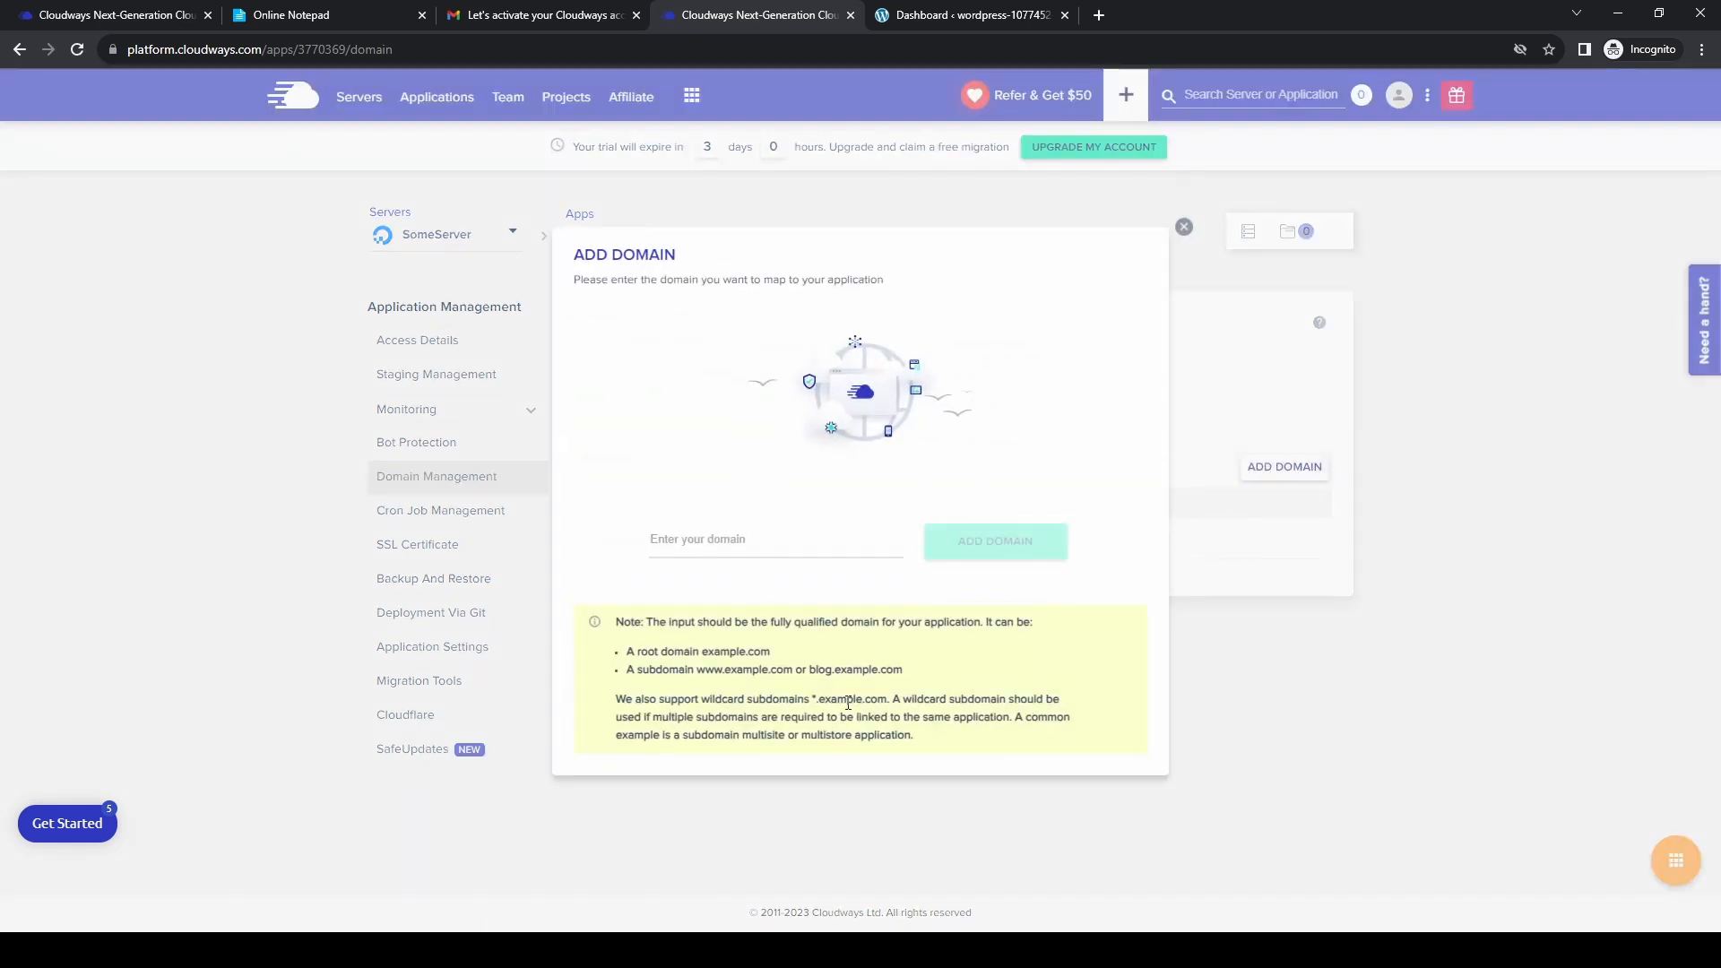
{"action": "type", "text": "buppyfreelance@gmailk"}
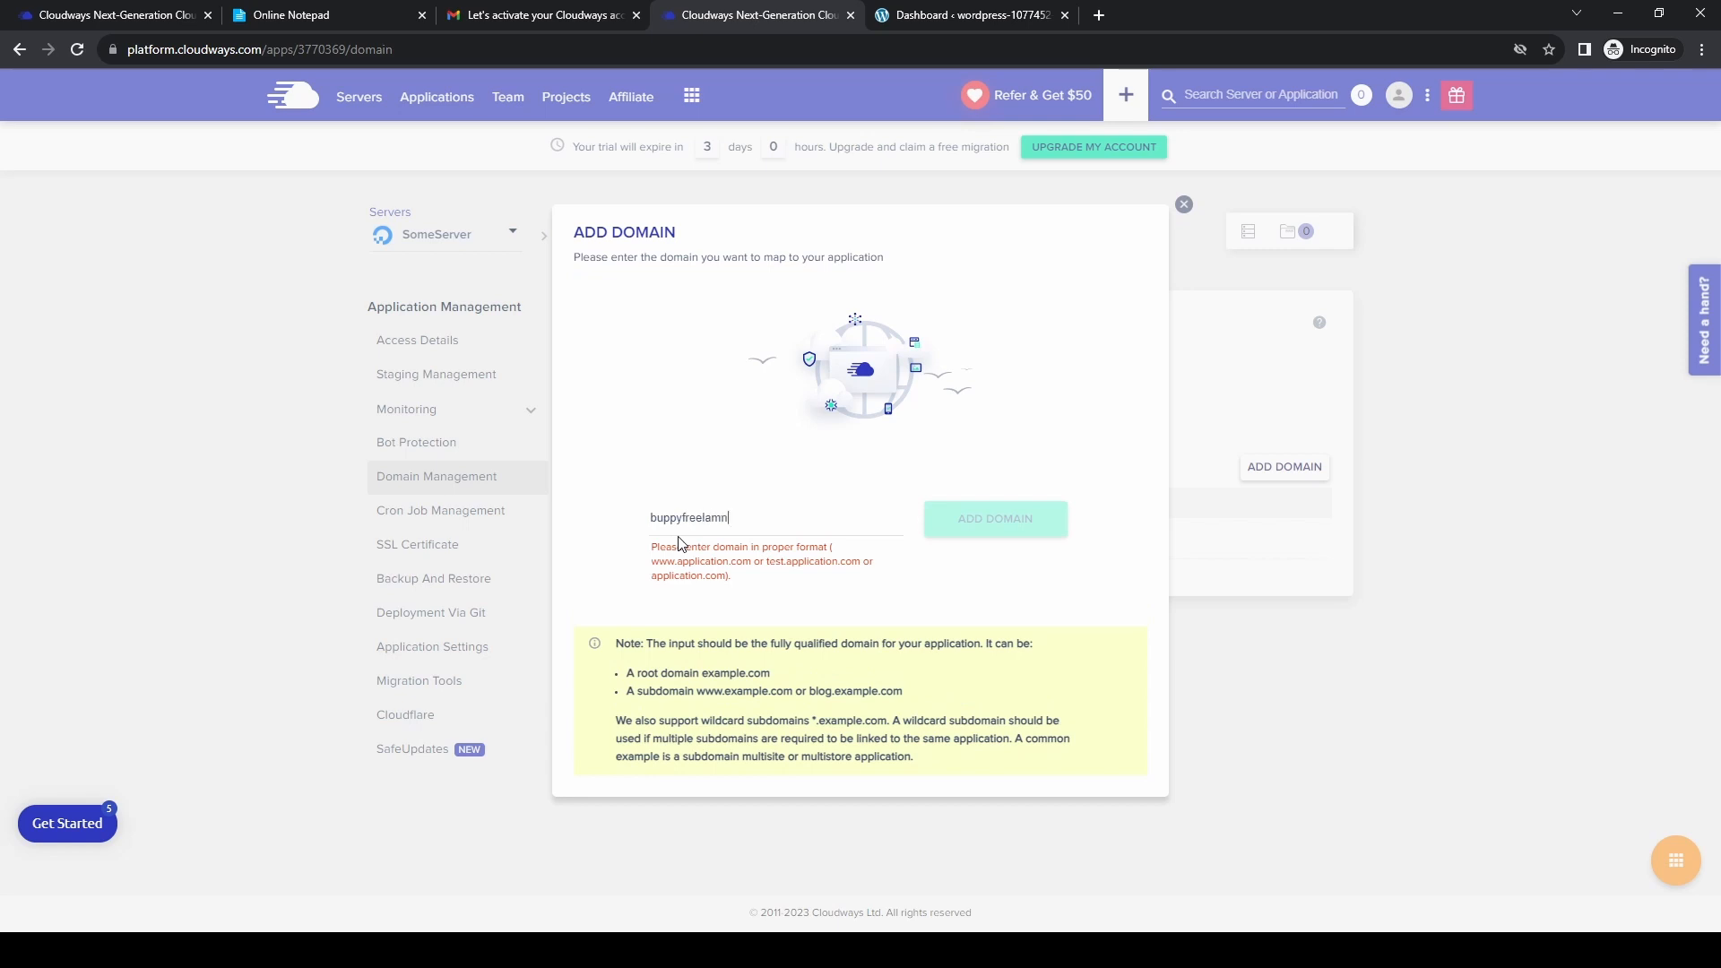
{"action": "key", "text": "BackSpace"}
{"action": "key", "text": "BackSpace"}
{"action": "key", "text": "BackSpace"}
{"action": "key", "text": "BackSpace"}
{"action": "key", "text": "BackSpace"}
{"action": "key", "text": "BackSpace"}
{"action": "key", "text": "BackSpace"}
{"action": "type", "text": ".com"}
{"action": "key", "text": "Return"}
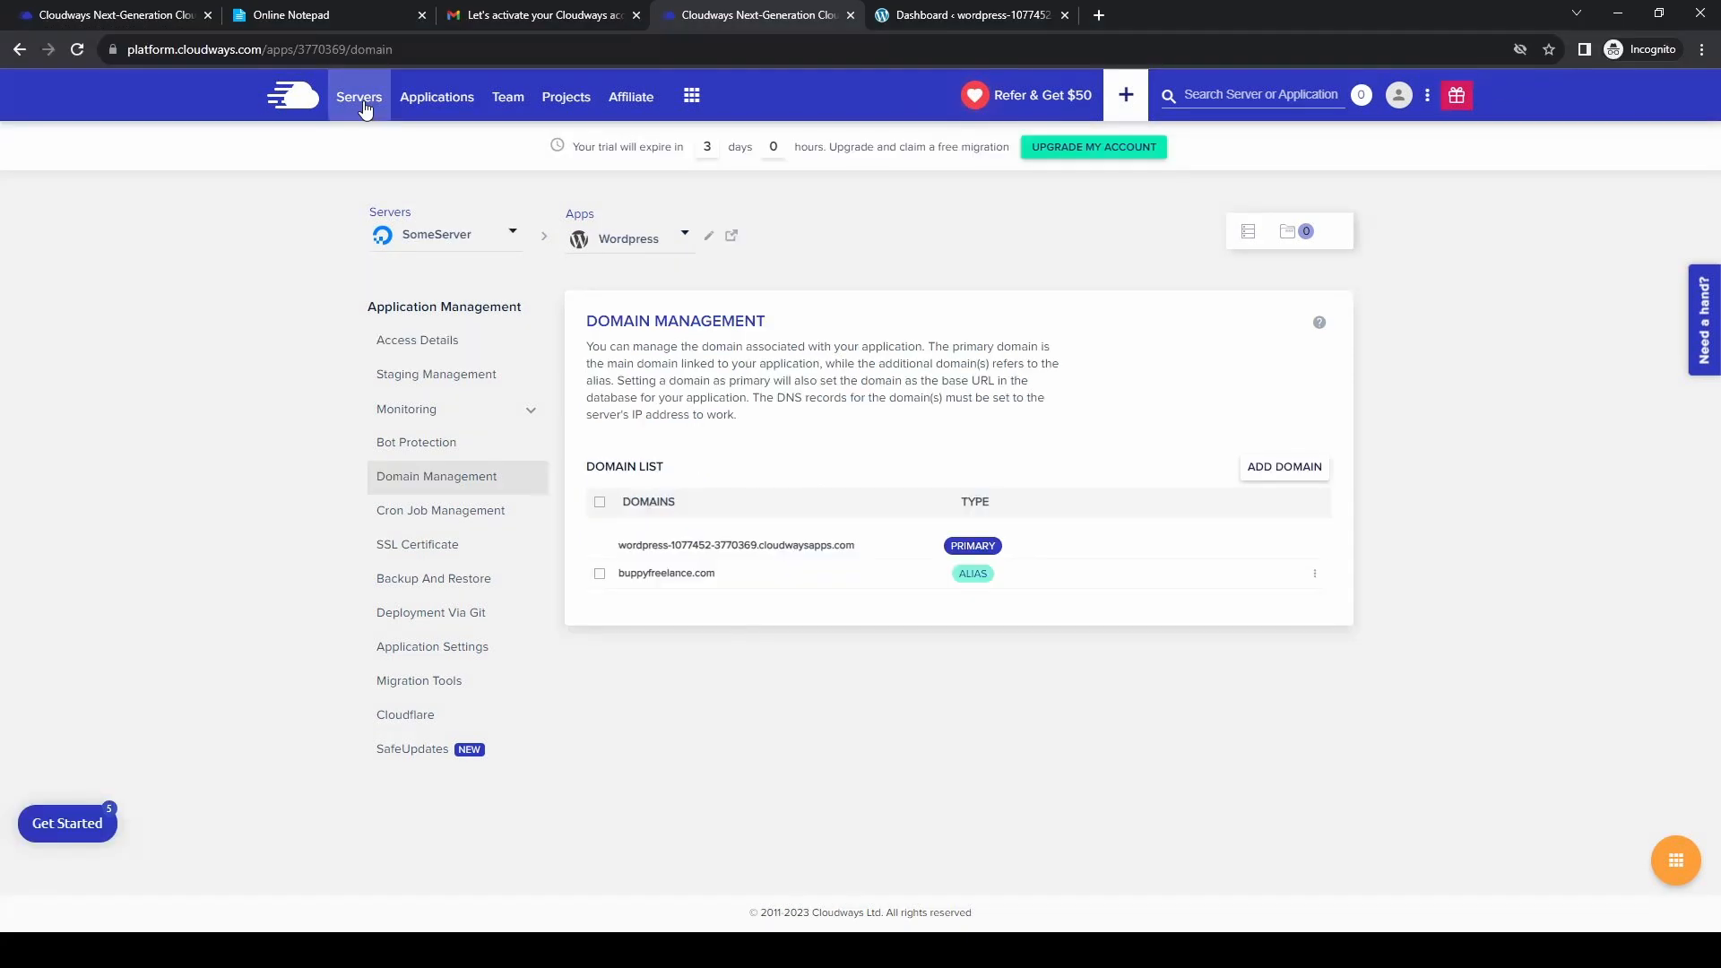
Step: Open SomeServer's master credentials to look up its public IP and dismiss the credentials hint
{"action": "left_click", "coordinate": [359, 98]}
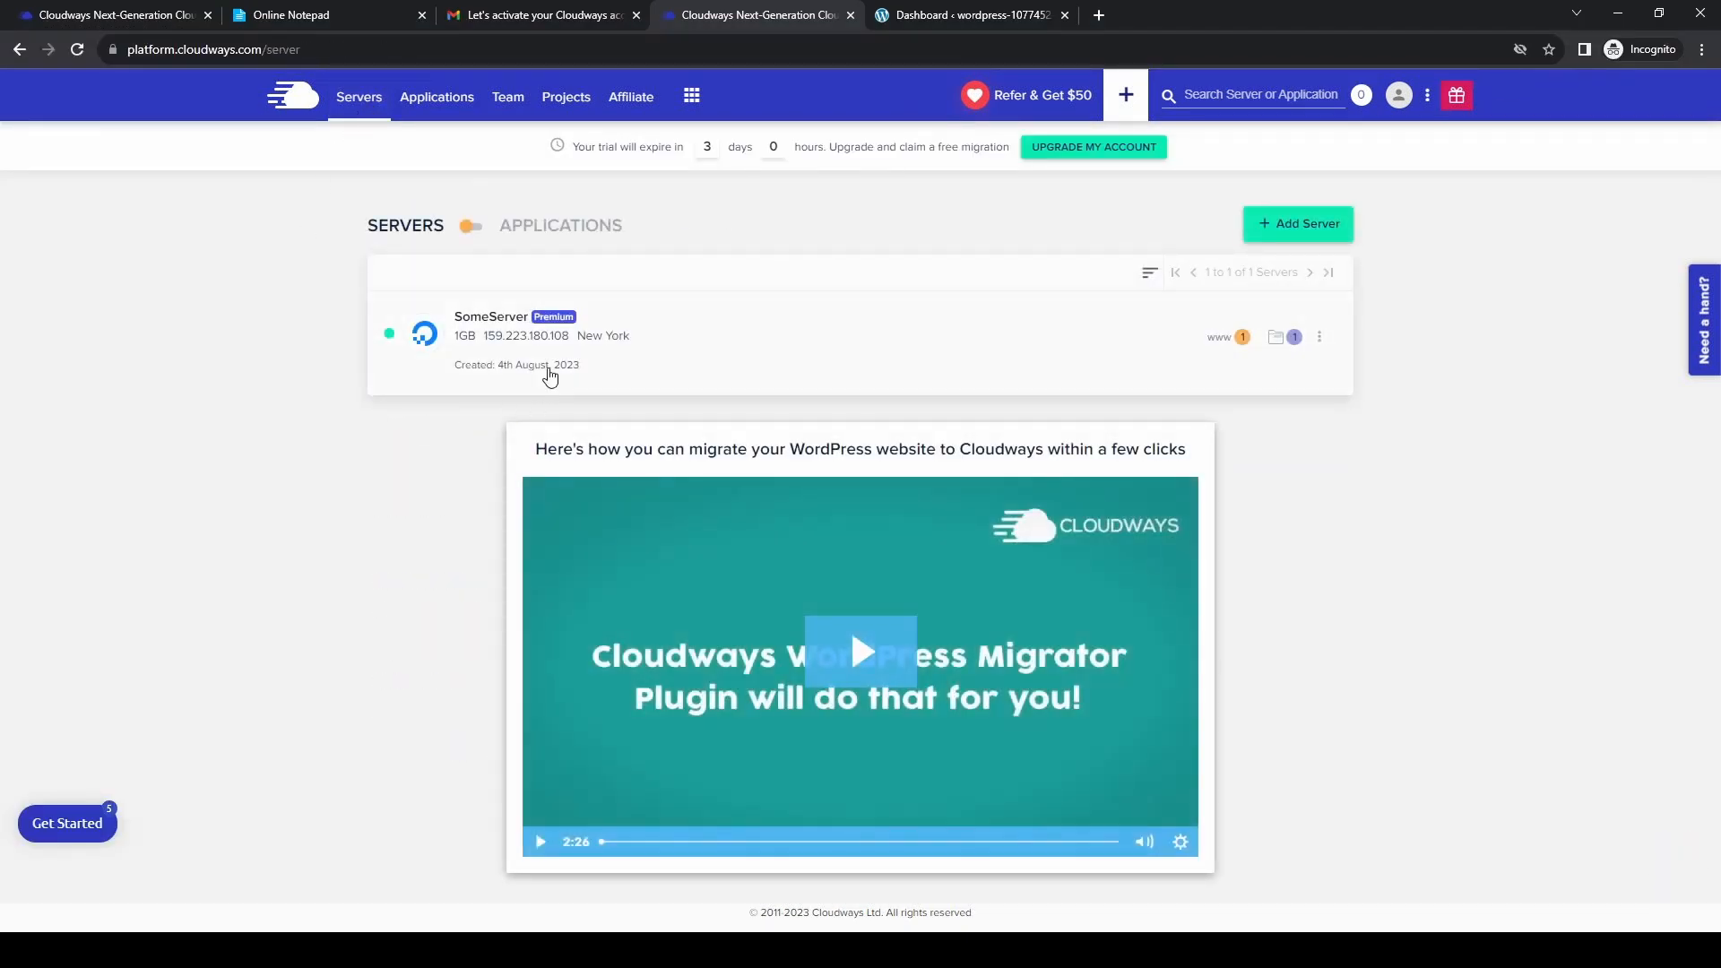
{"action": "left_click", "coordinate": [536, 333]}
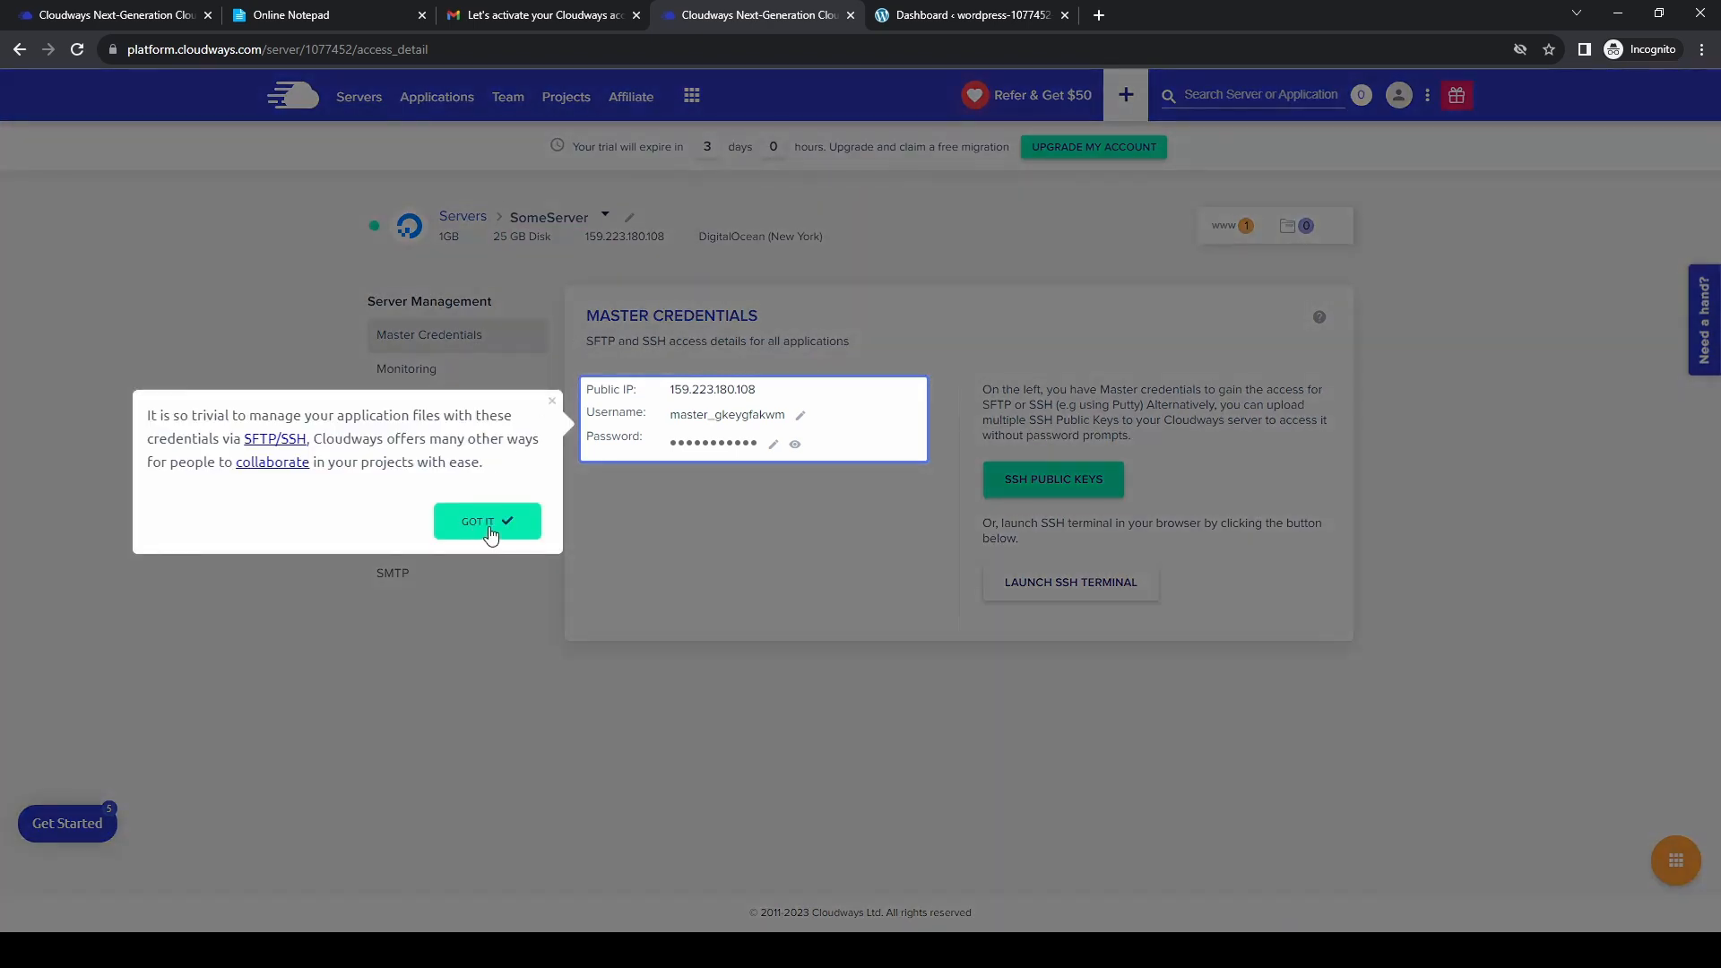
{"action": "left_click", "coordinate": [487, 529]}
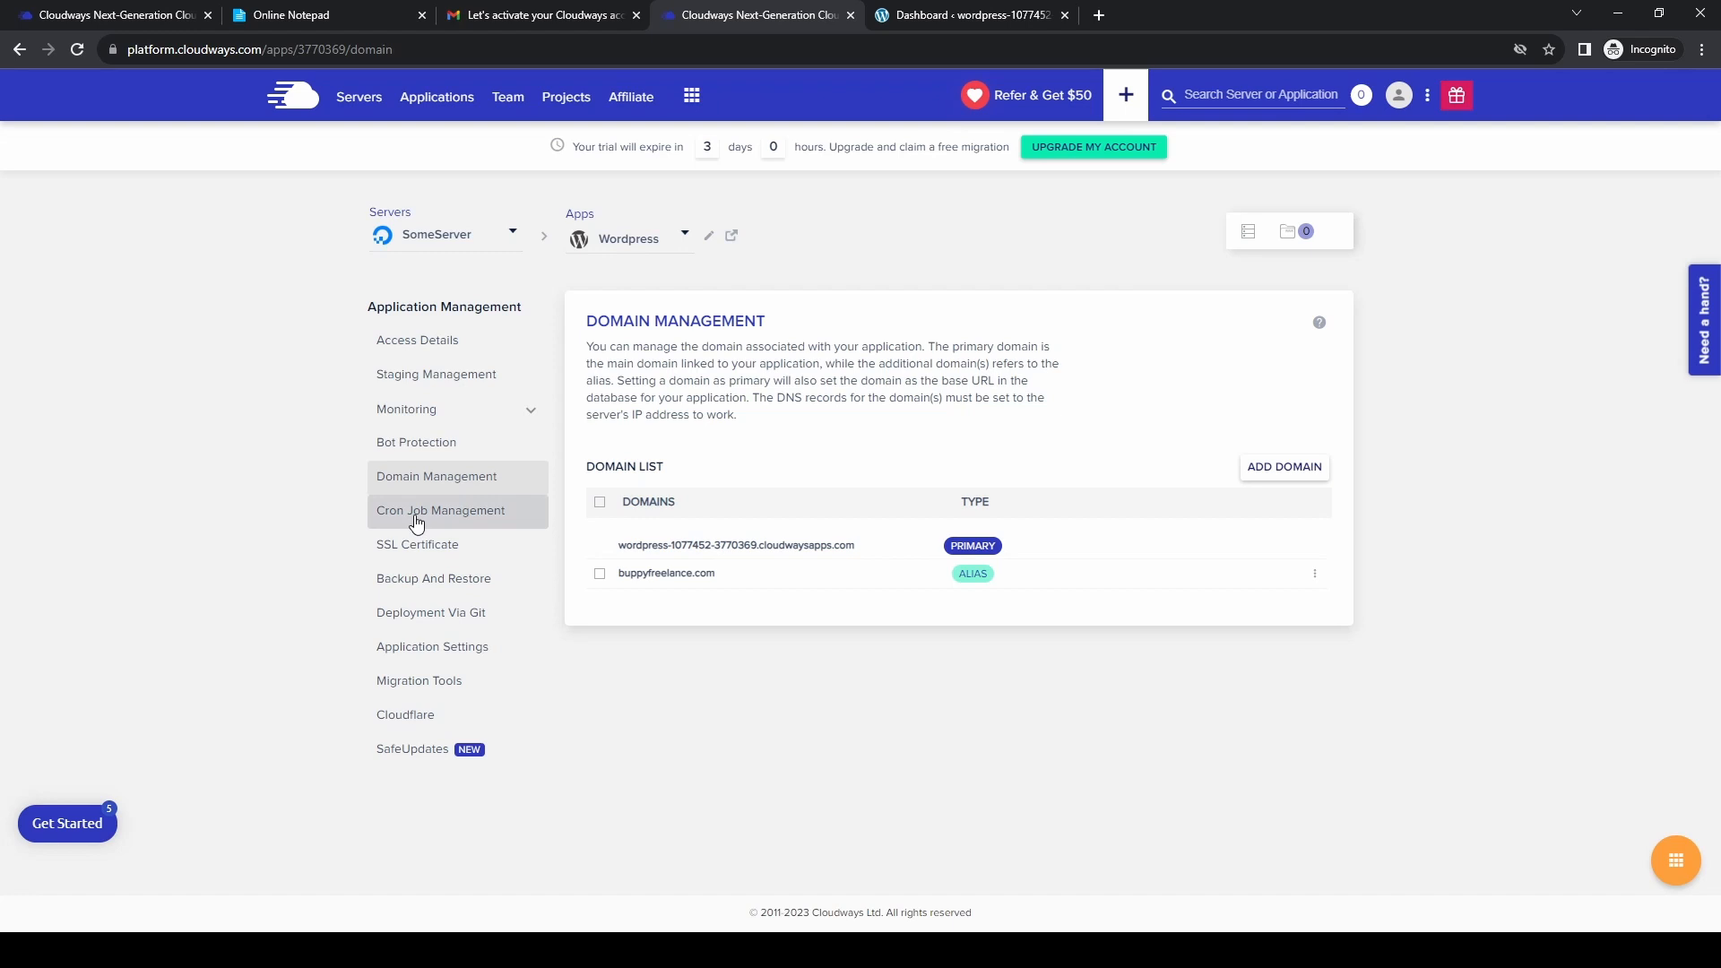
Step: Open the Wordpress application's SSL certificate settings and review the available certificate types
{"action": "left_click", "coordinate": [414, 524]}
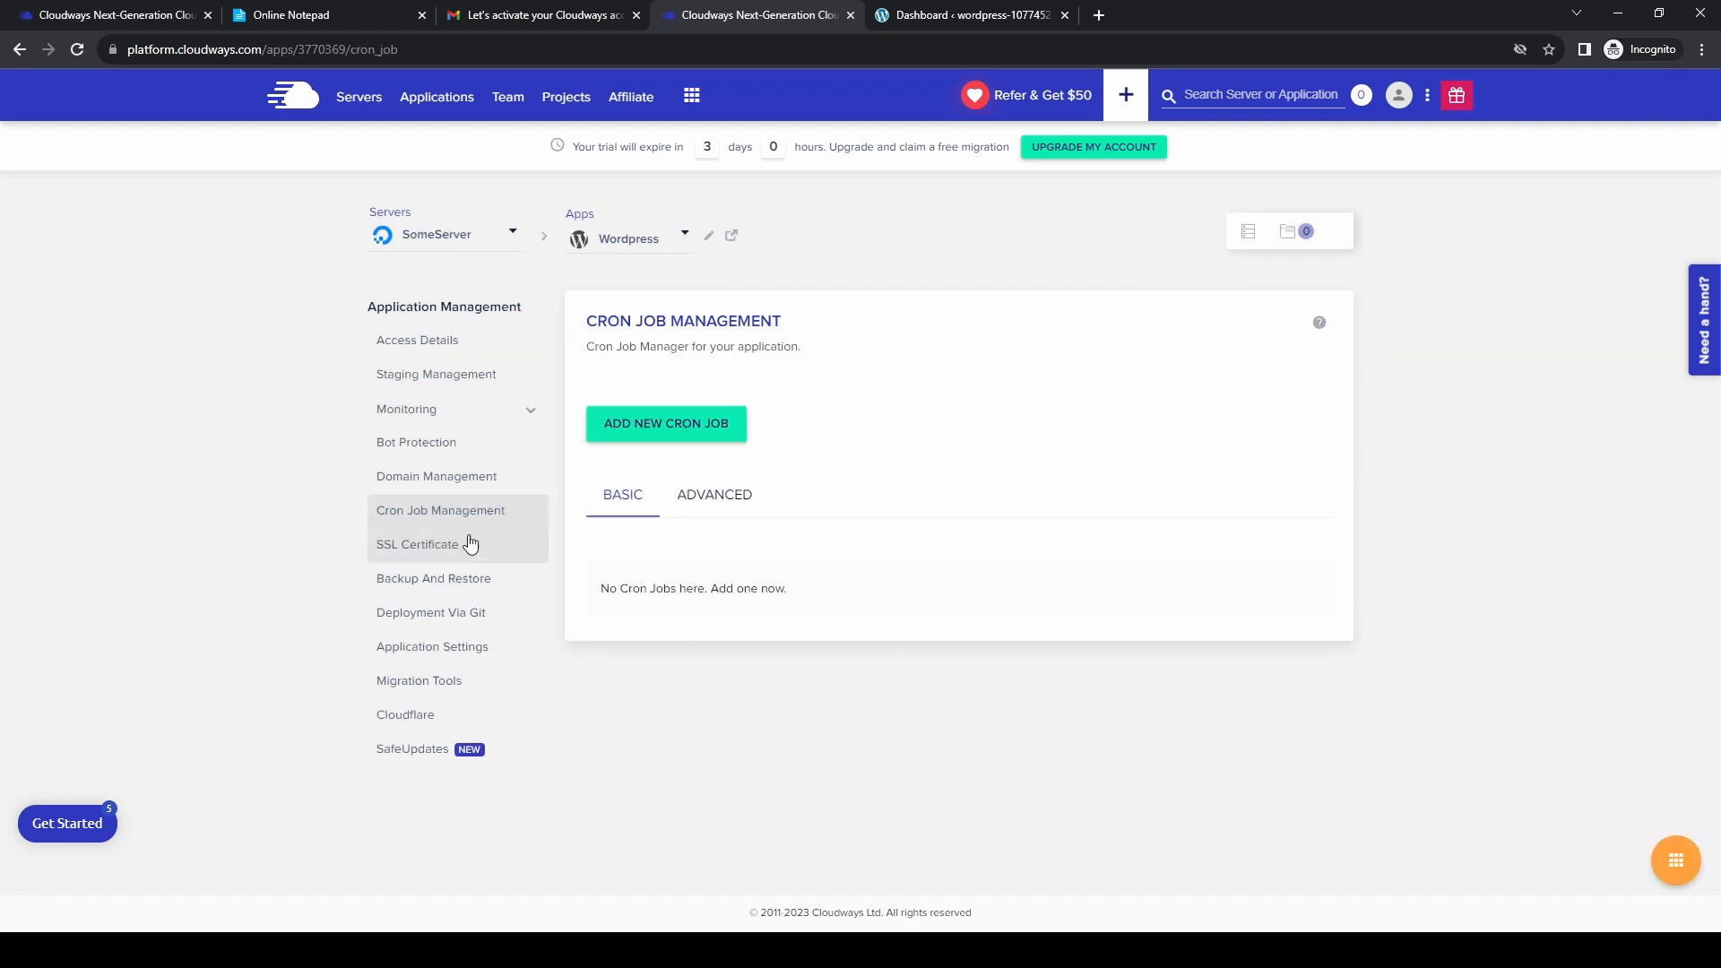
{"action": "left_click", "coordinate": [430, 545]}
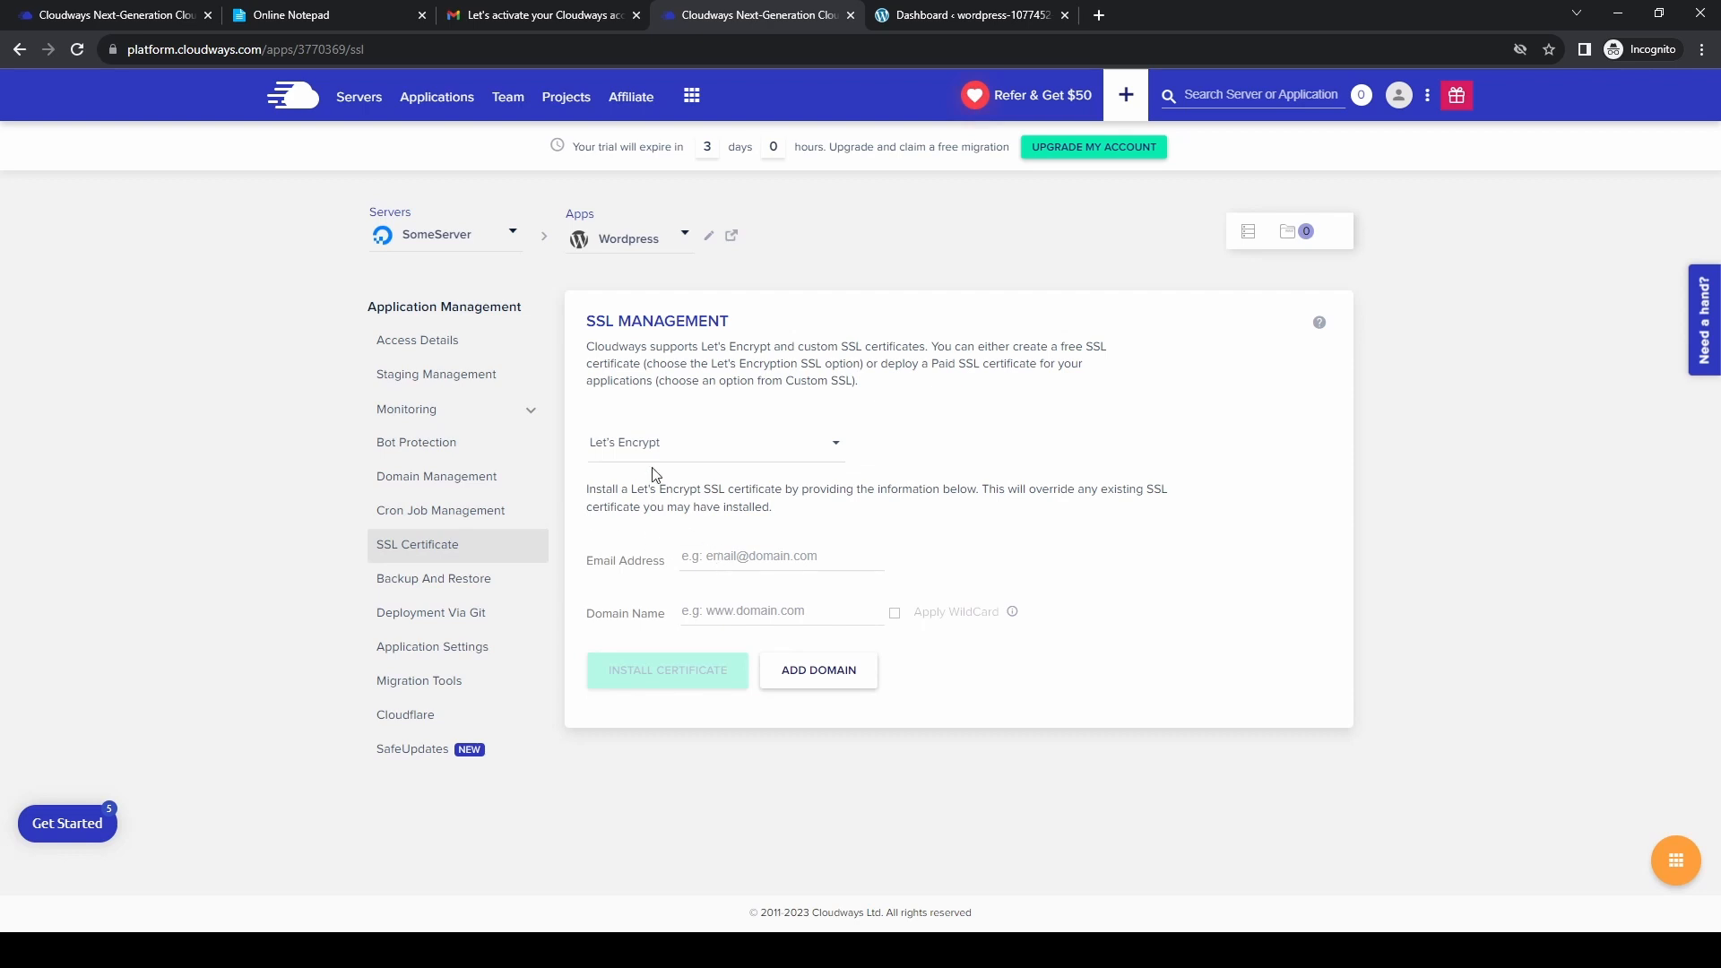
{"action": "left_click", "coordinate": [642, 445]}
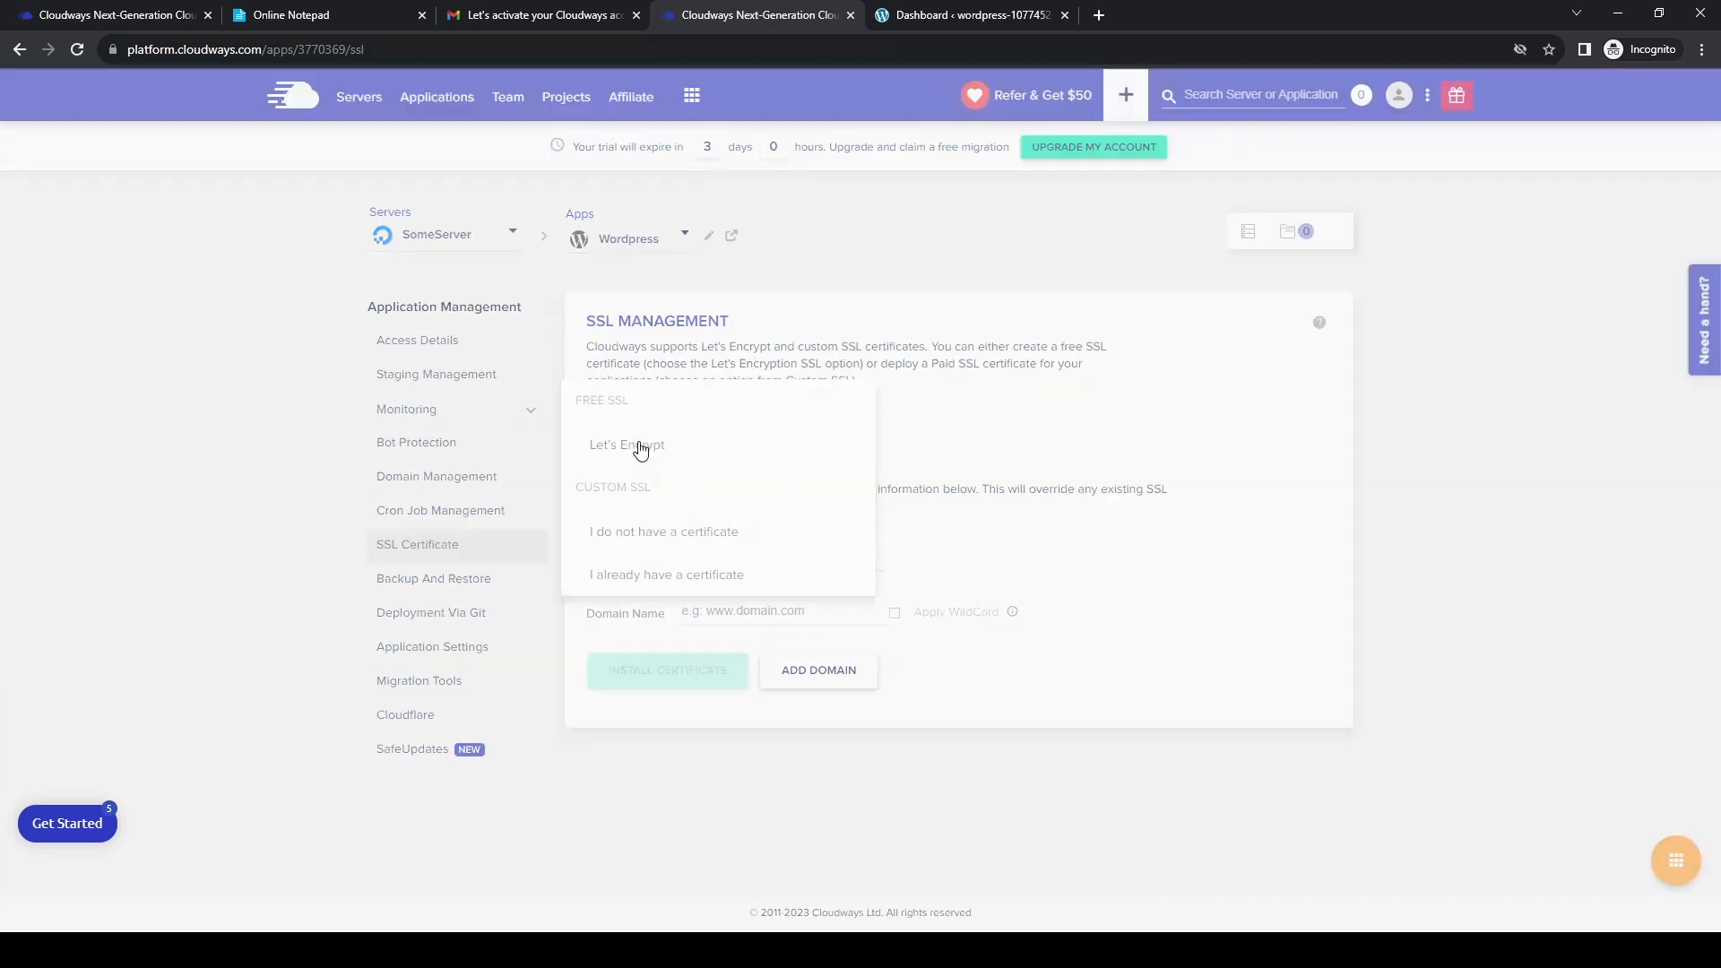
{"action": "left_click", "coordinate": [998, 422]}
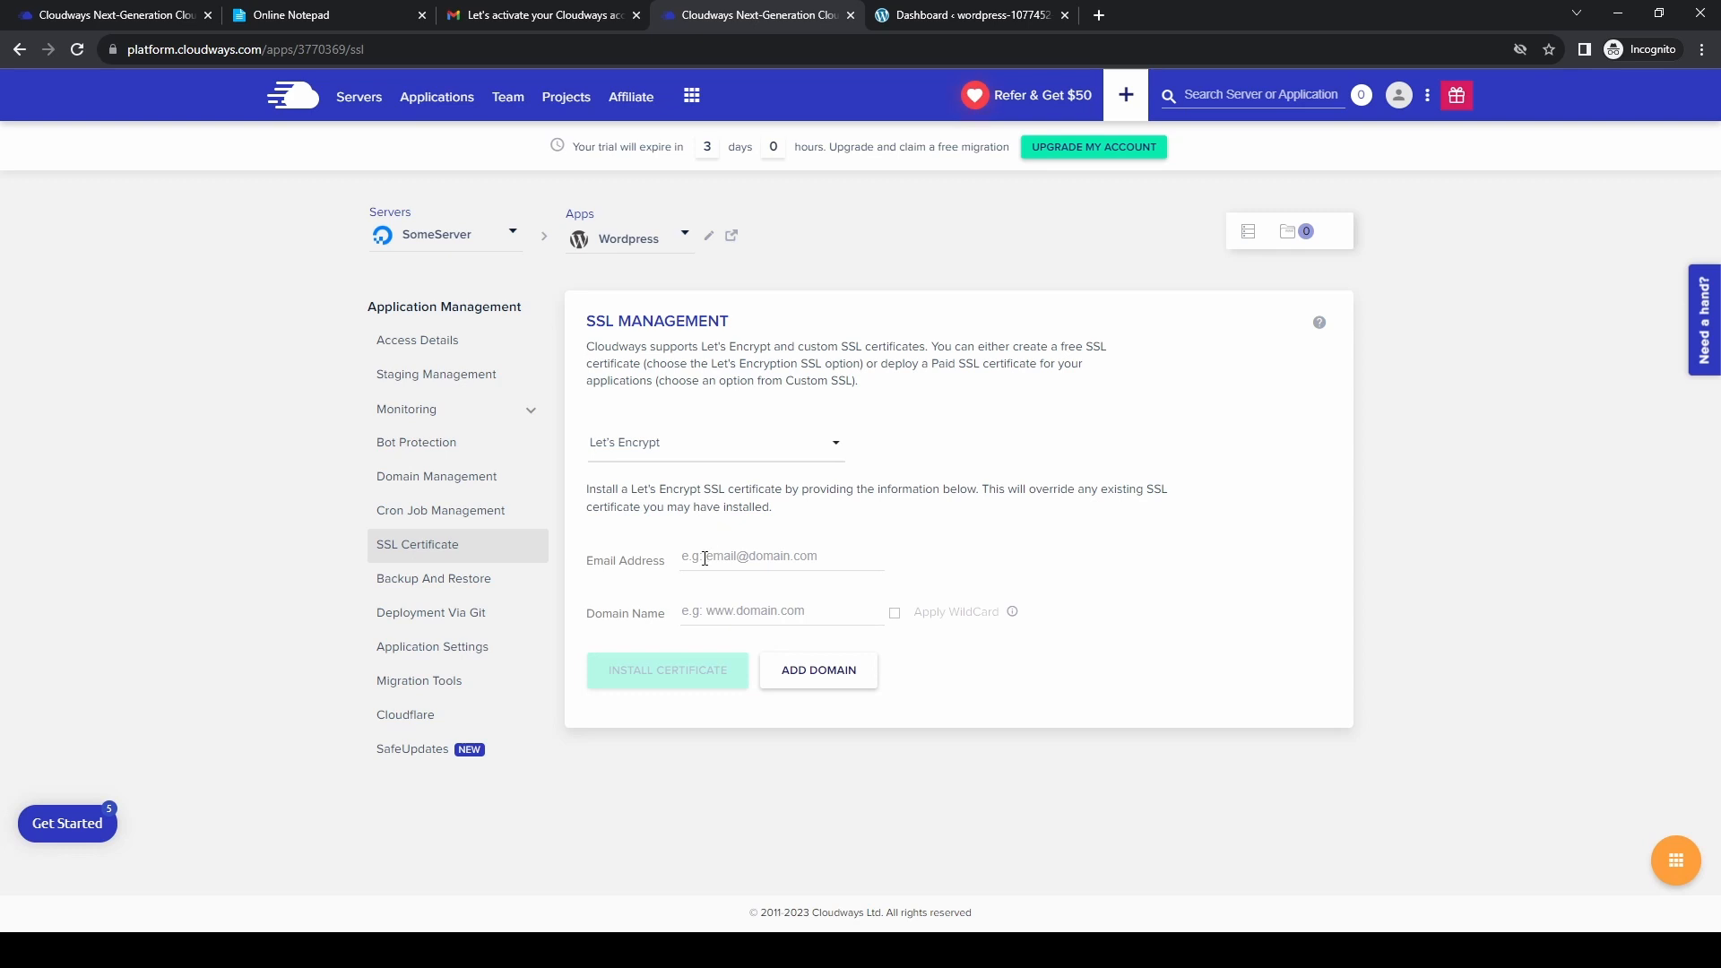
Step: Enter the contact's email address for the Let's Encrypt certificate
{"action": "left_click", "coordinate": [704, 558]}
{"action": "left_click", "coordinate": [722, 619]}
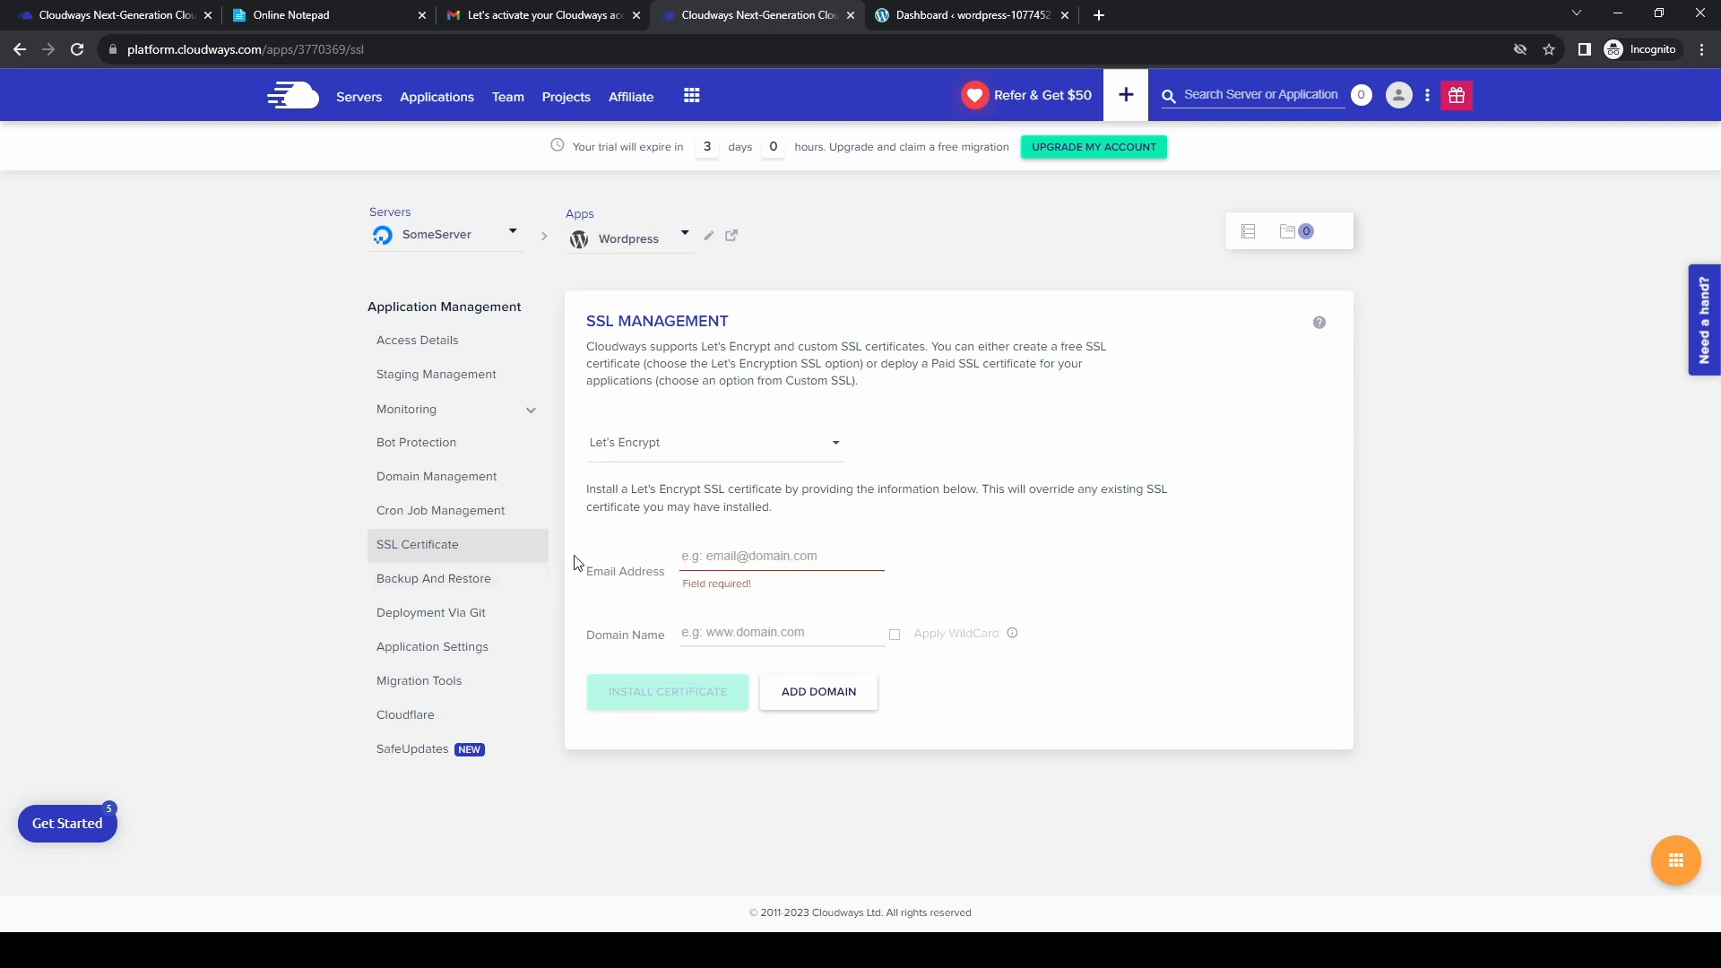
{"action": "left_click", "coordinate": [697, 569]}
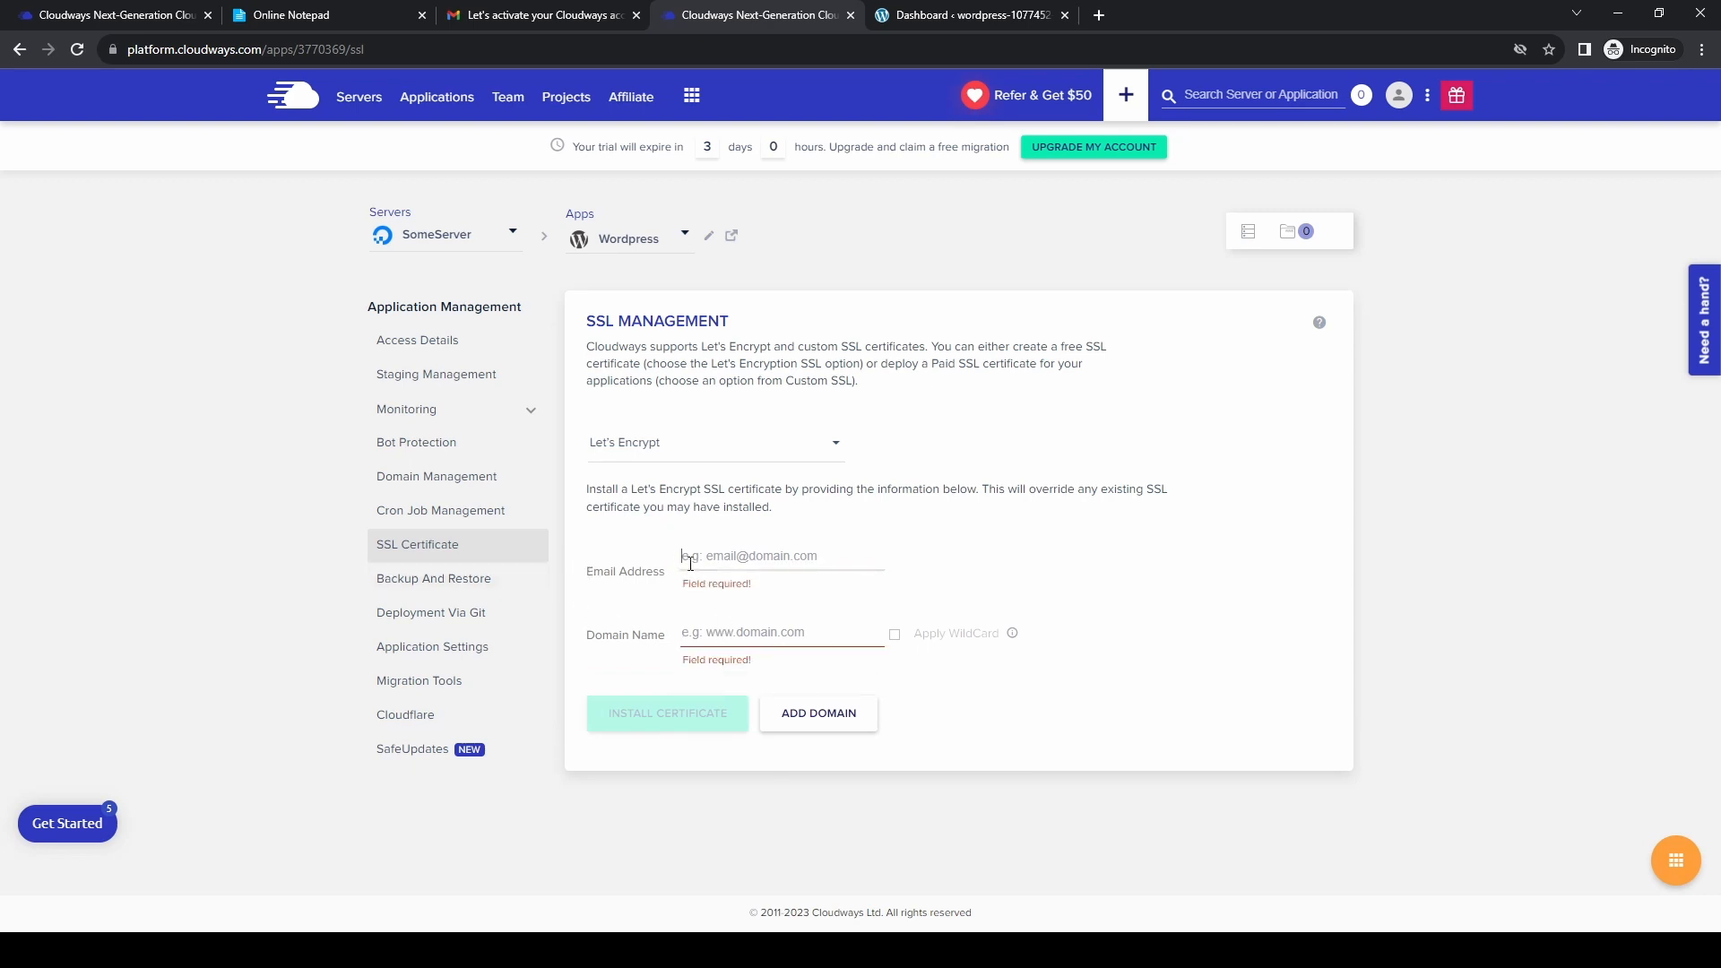
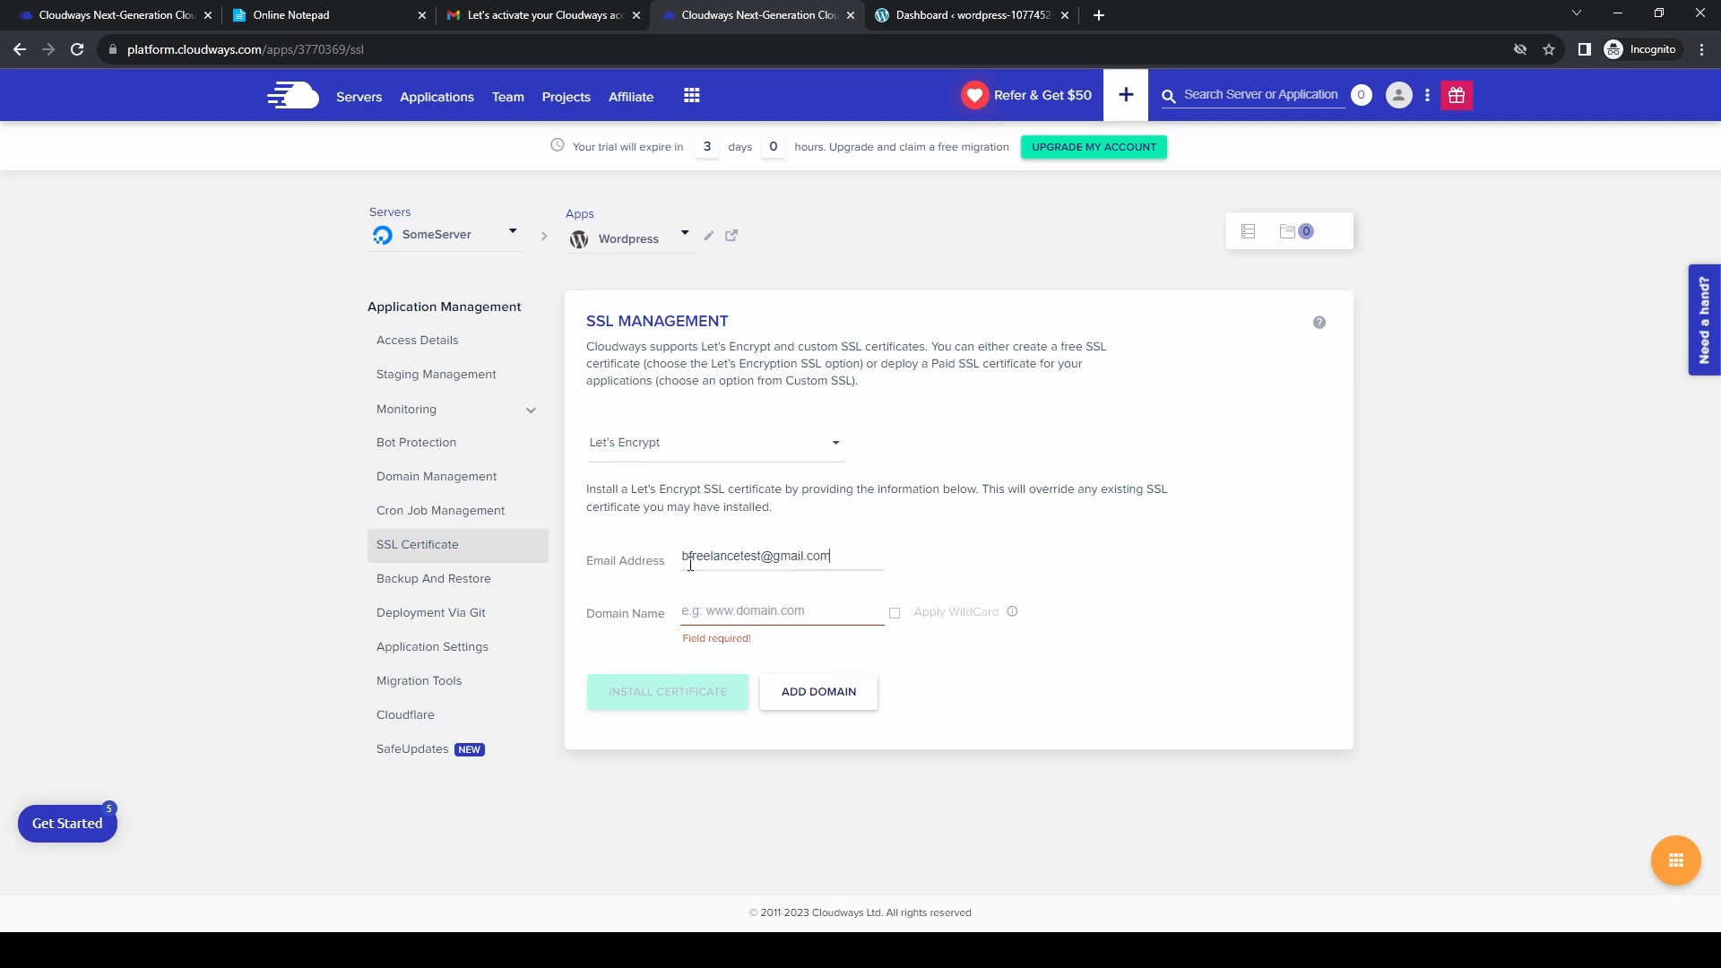
Step: Set the domain name for the Let's Encrypt certificate to buppyfreelance.com
{"action": "left_click", "coordinate": [709, 608]}
{"action": "type", "text": "bup"}
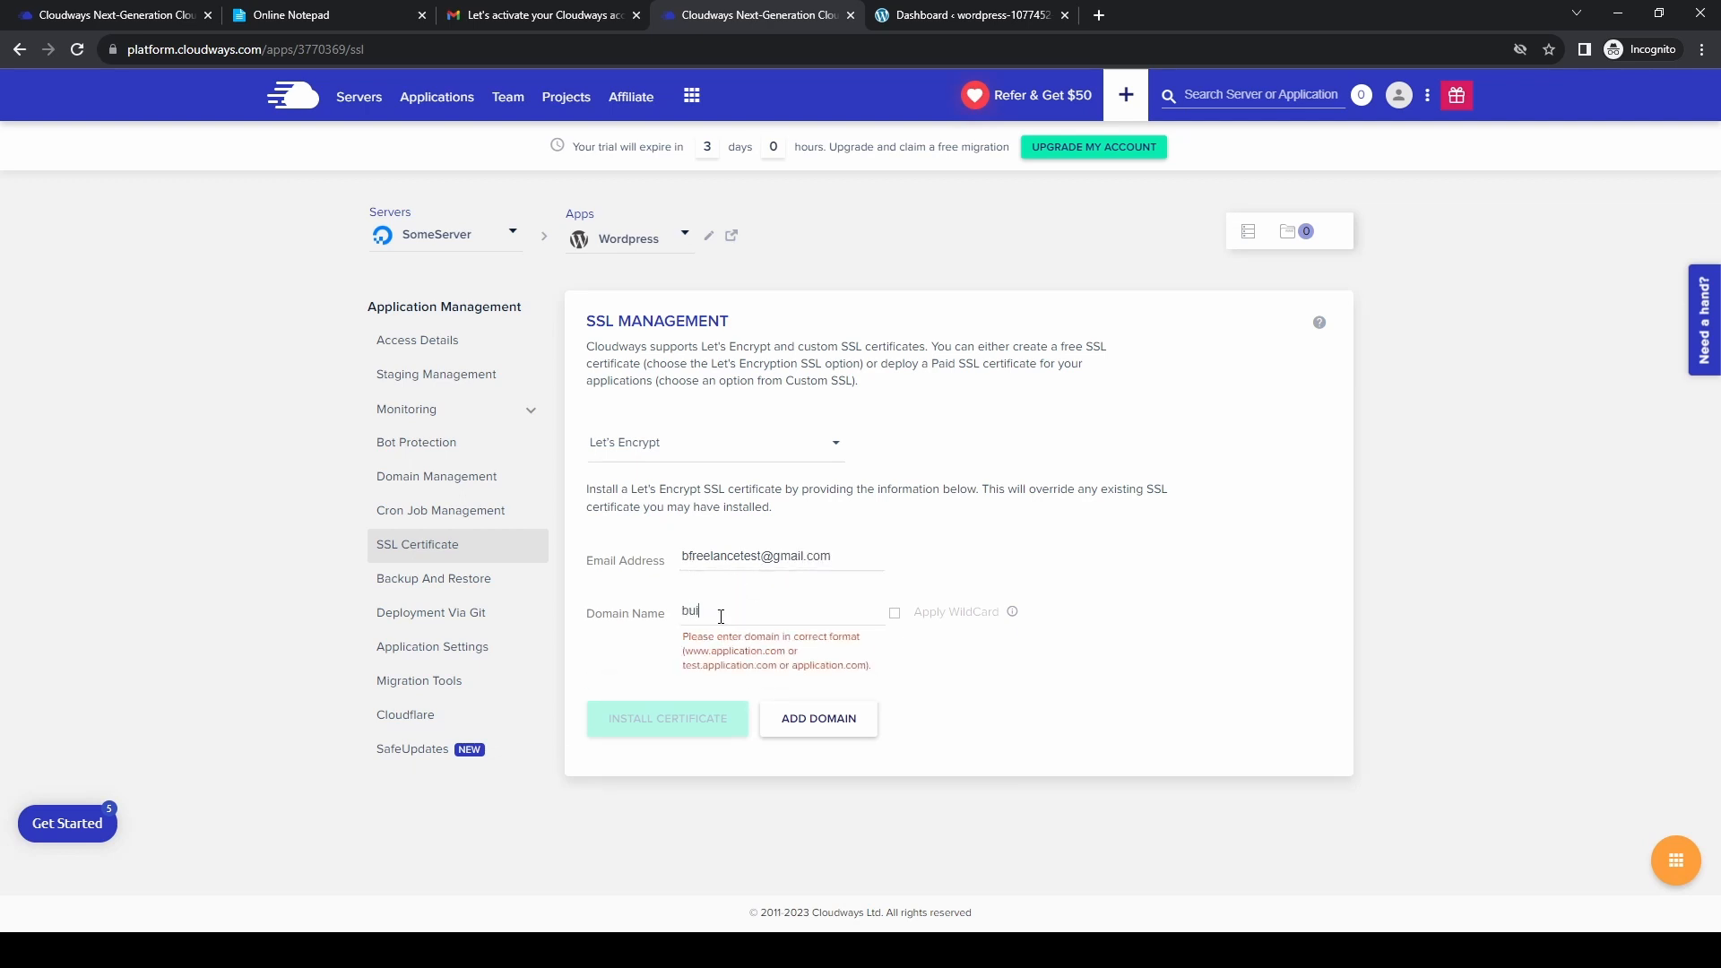
{"action": "type", "text": "pyfreelkance.com"}
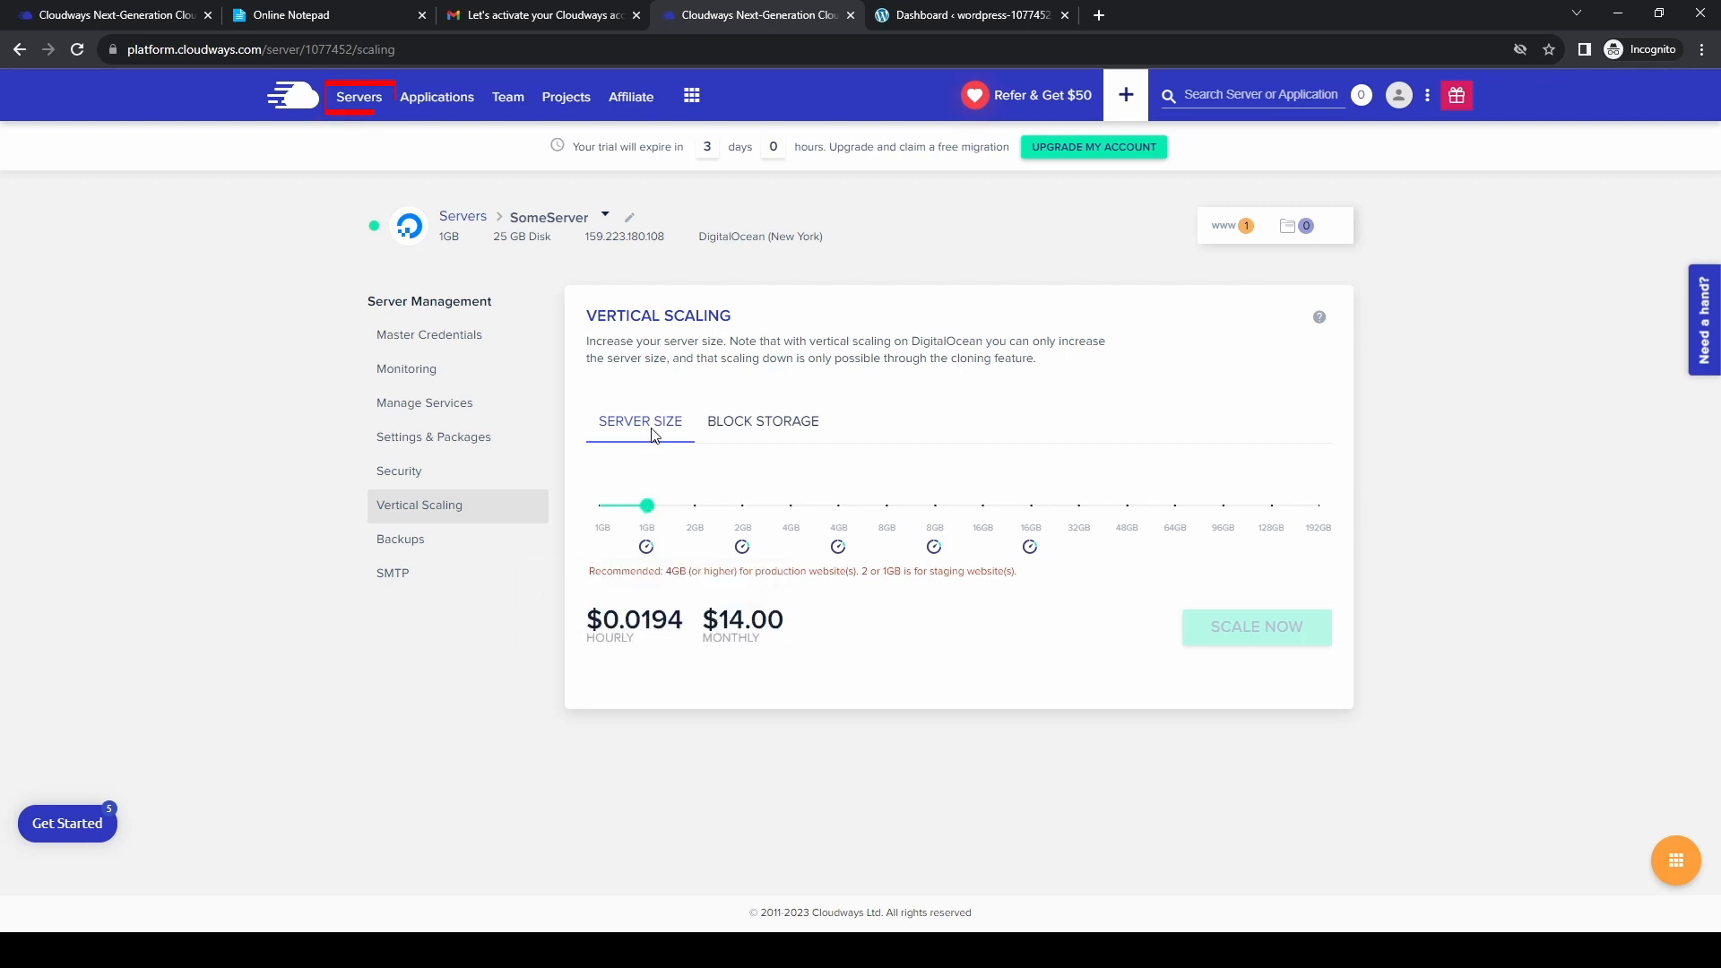
Step: Try the second 8GB server size in SomeServer's vertical scaling and return the size selection to 1GB at $14.00 monthly
{"action": "mouse_move", "coordinate": [649, 509]}
{"action": "left_click_drag", "start_coordinate": [650, 509], "coordinate": [933, 509]}
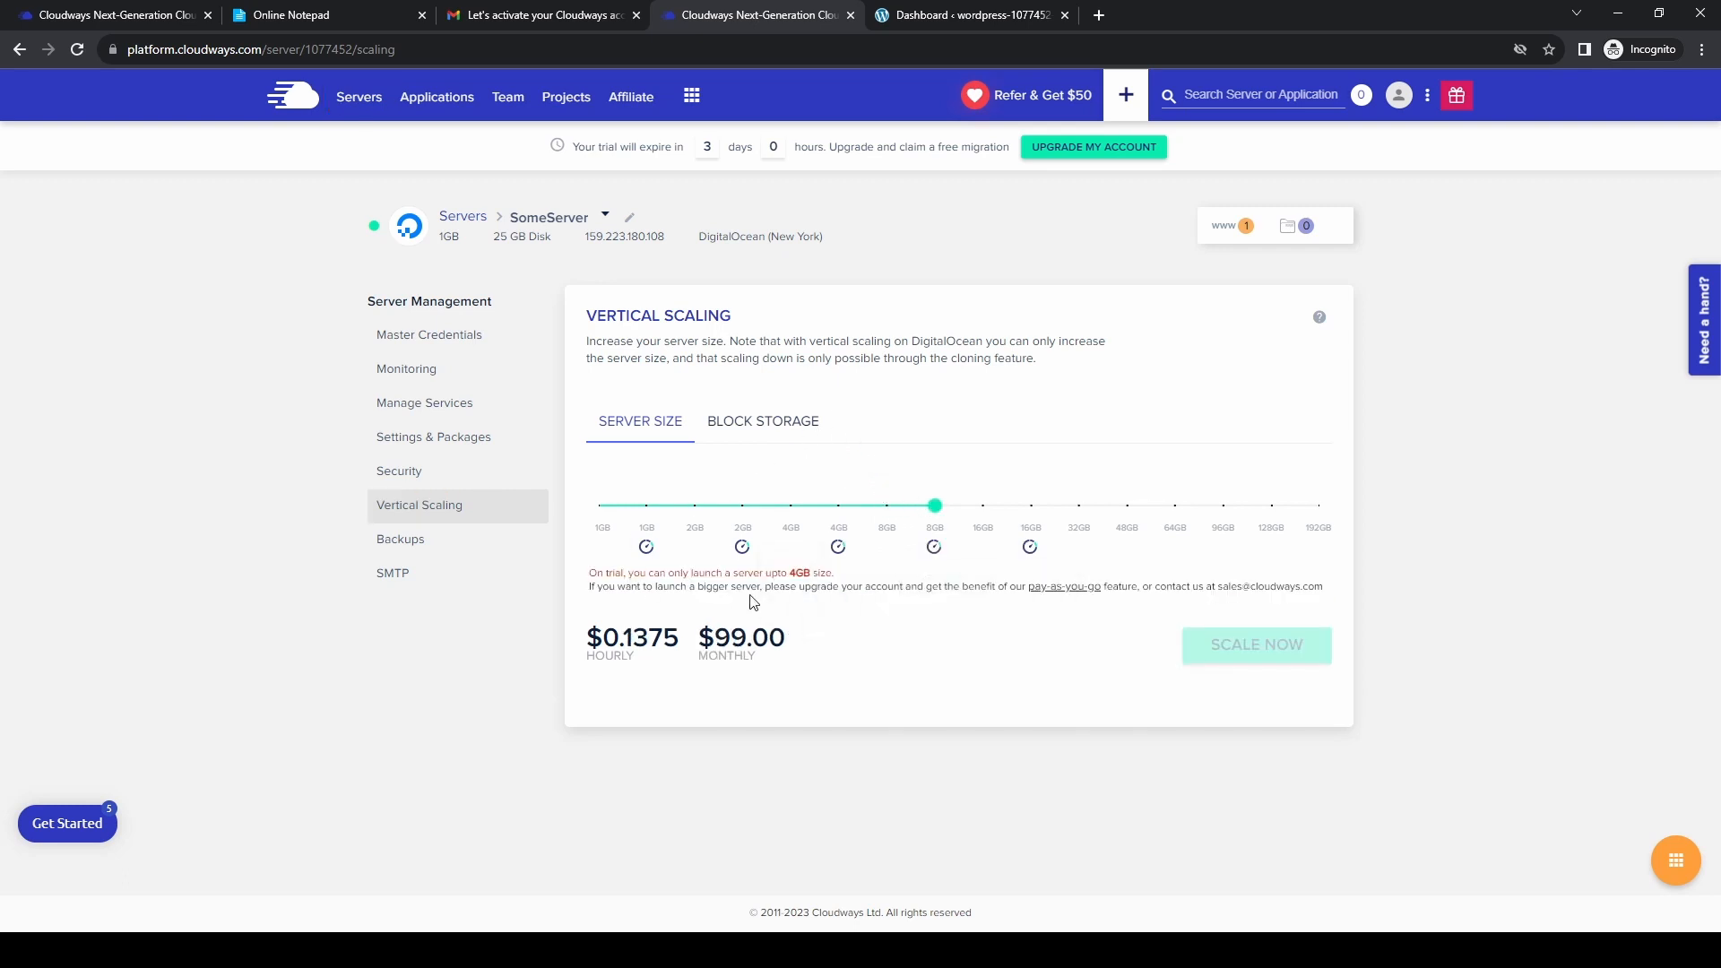
{"action": "left_click_drag", "start_coordinate": [927, 498], "coordinate": [913, 520]}
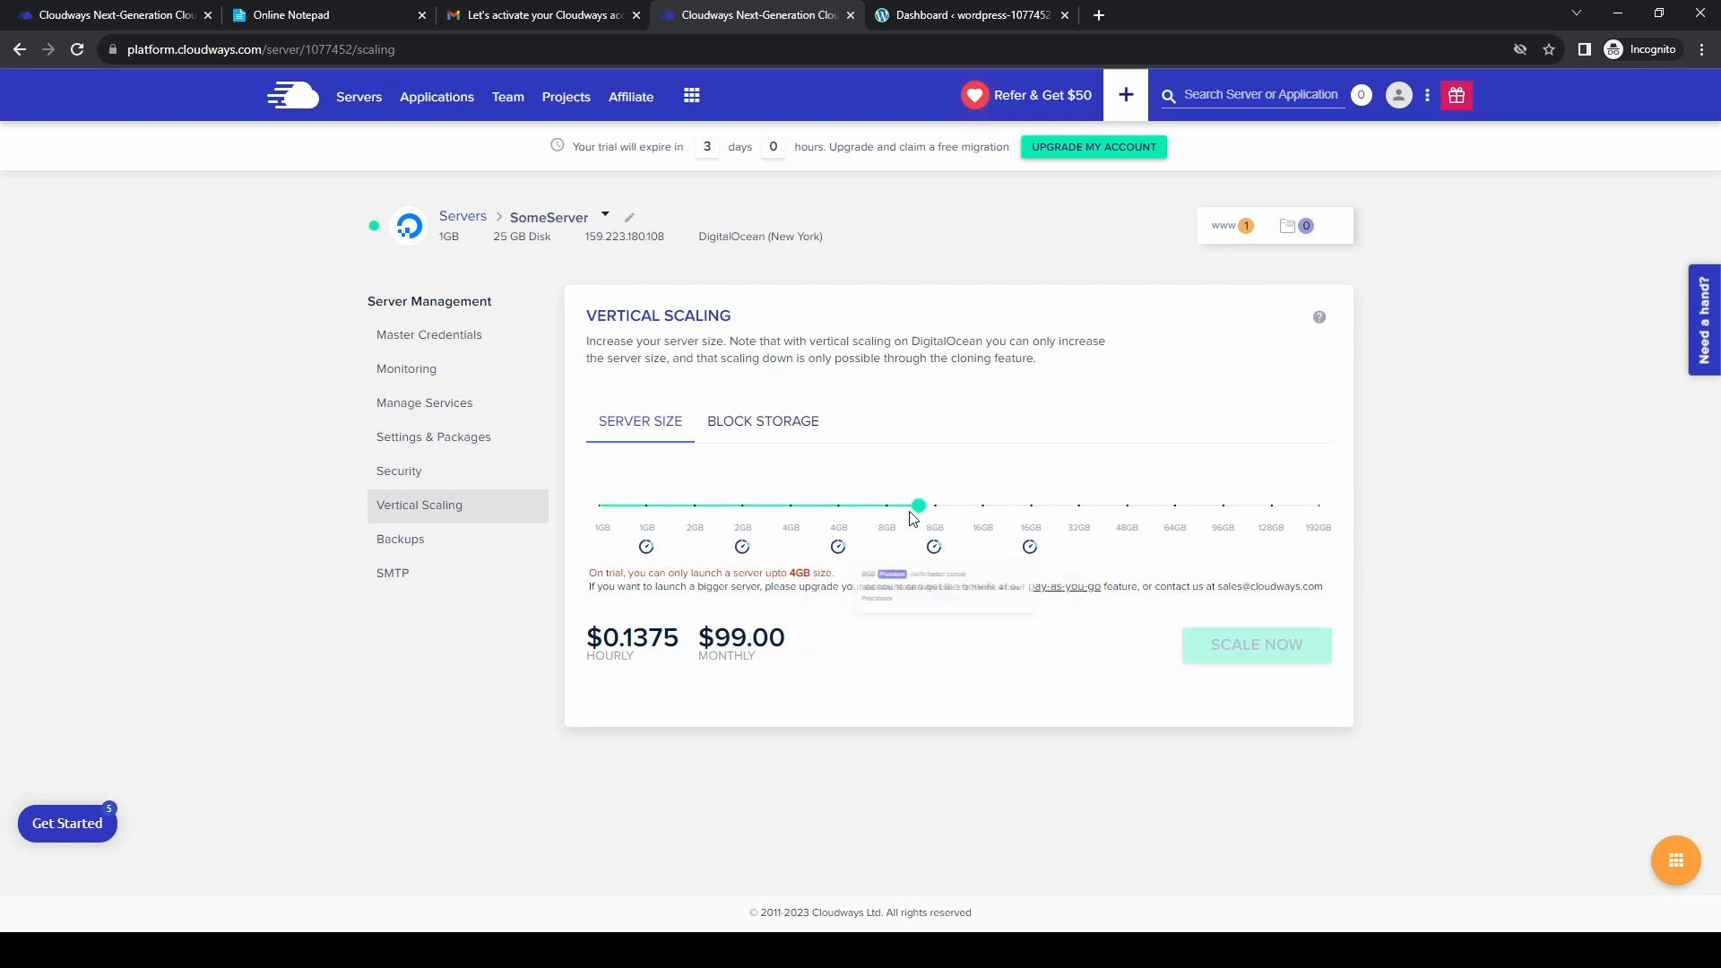
Step: Try attaching 100 GB of block storage to SomeServer and examine the storage limit and price without applying it
{"action": "left_click", "coordinate": [800, 423]}
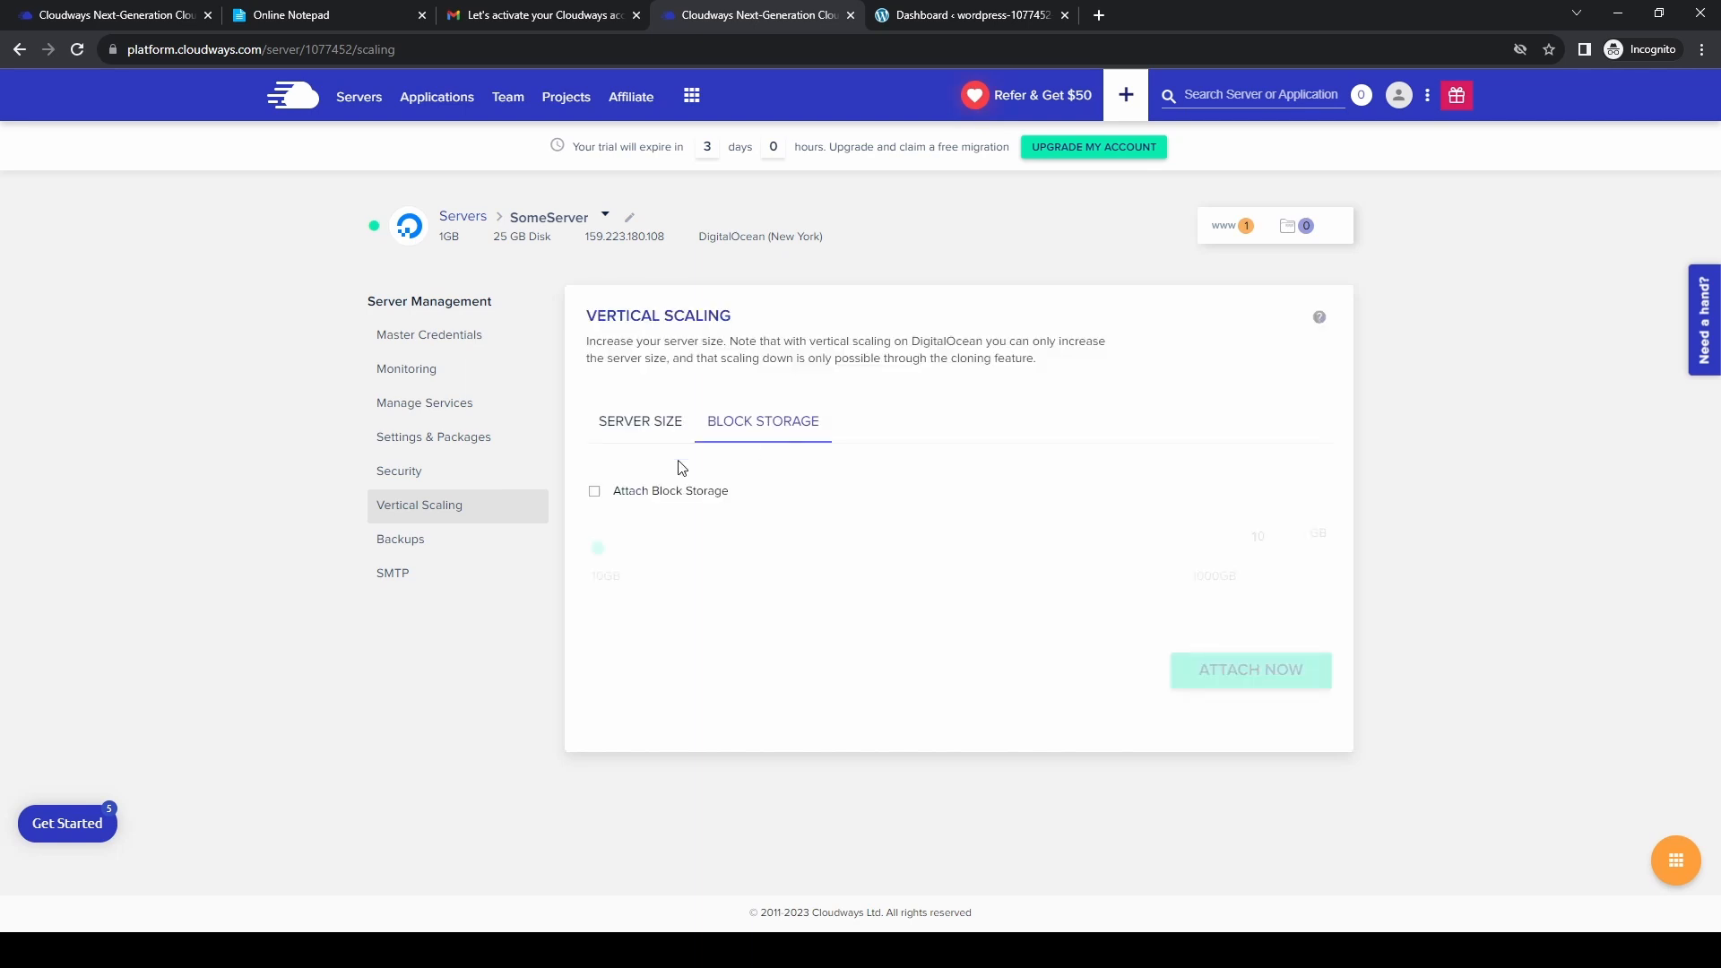
{"action": "left_click", "coordinate": [594, 495]}
{"action": "left_click_drag", "start_coordinate": [604, 556], "coordinate": [673, 565]}
{"action": "left_click", "coordinate": [709, 544]}
{"action": "left_click", "coordinate": [685, 549]}
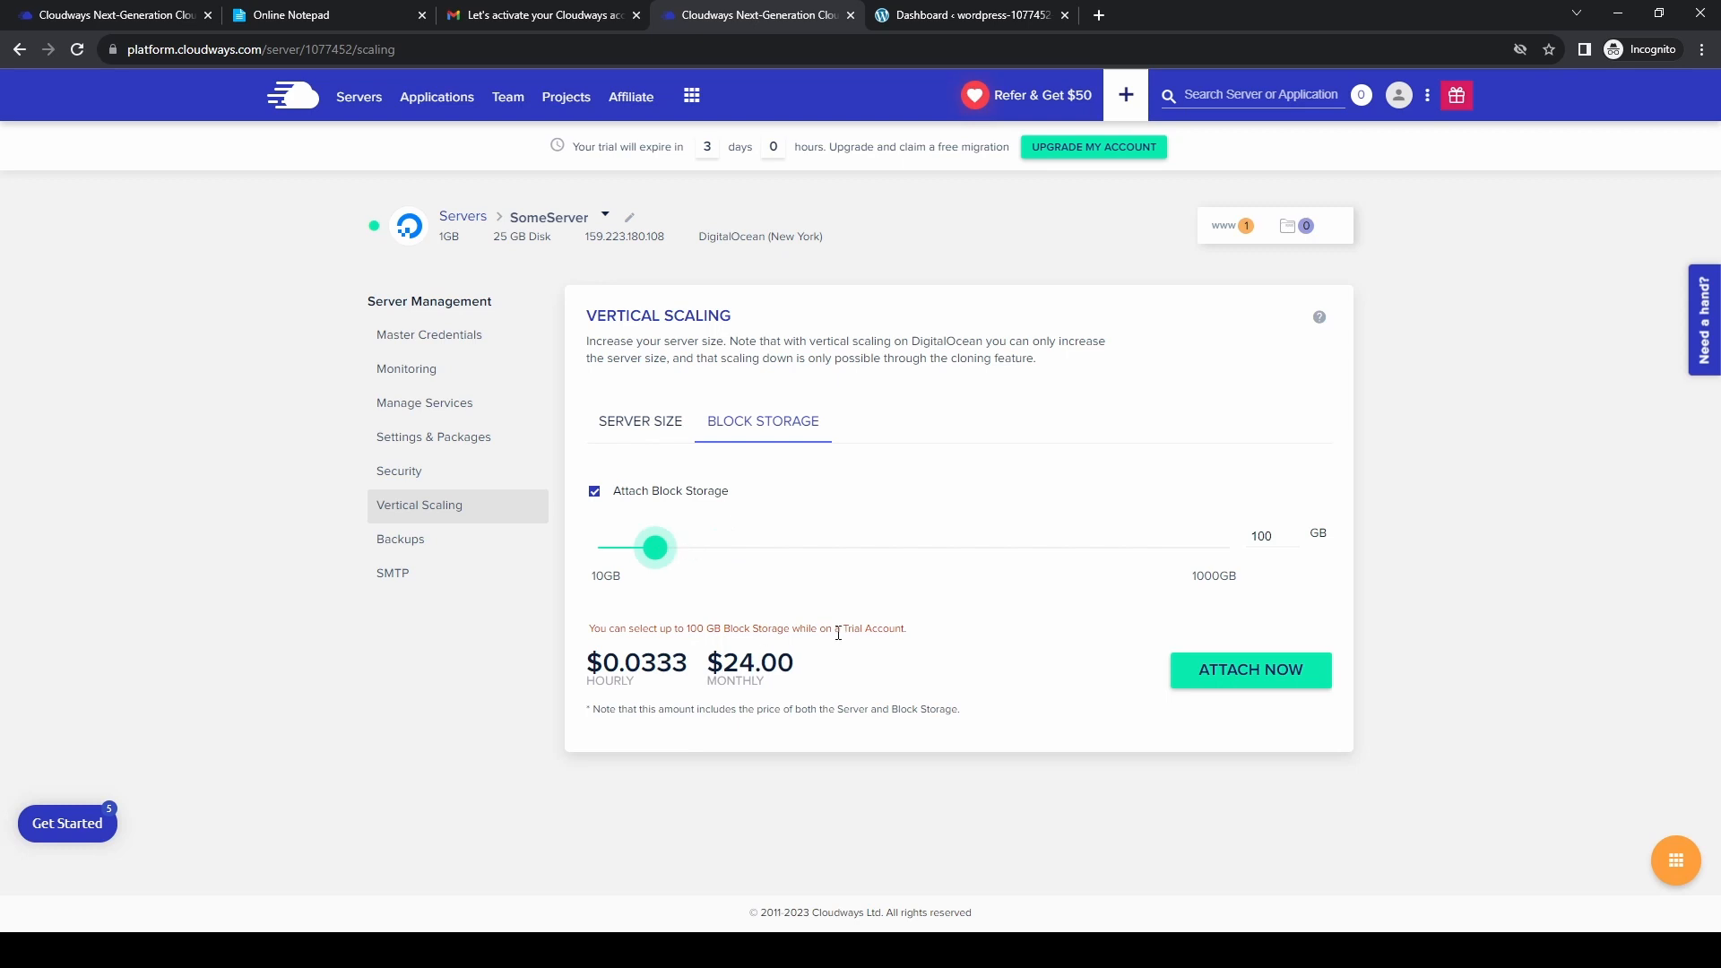
{"action": "left_click_drag", "start_coordinate": [1192, 577], "coordinate": [1276, 583]}
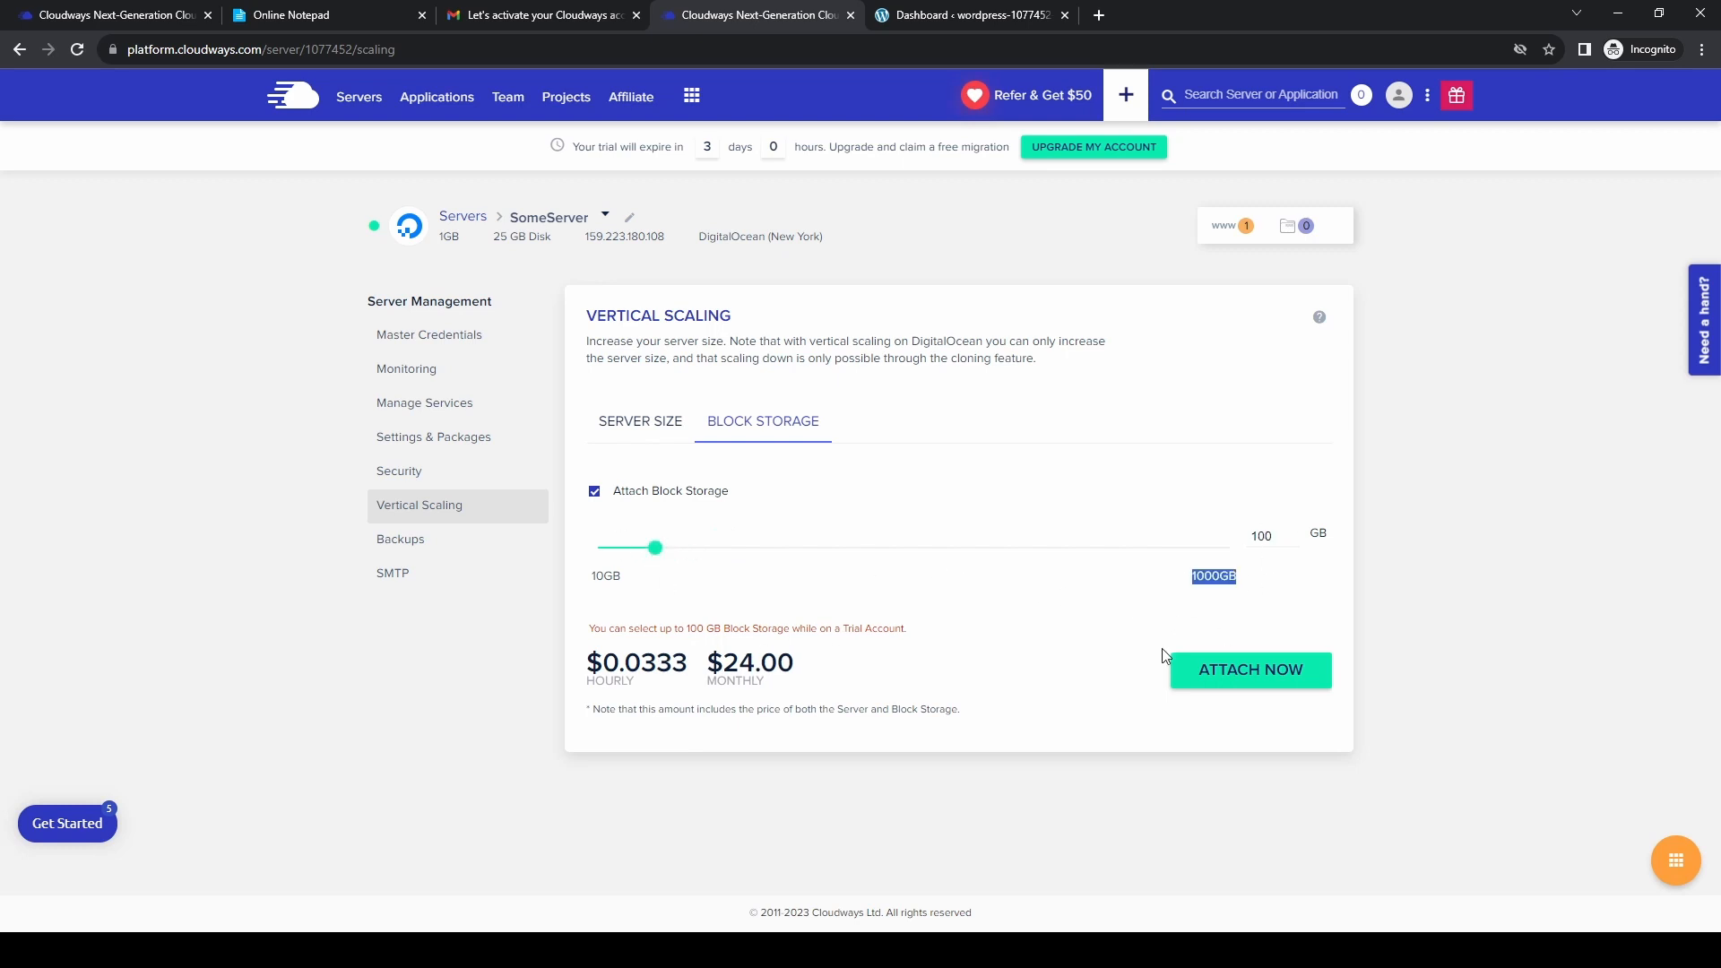
Step: Review SomeServer's monitoring summary, the detailed CPU usage graph and the New Relic monitoring options
{"action": "left_click", "coordinate": [406, 369]}
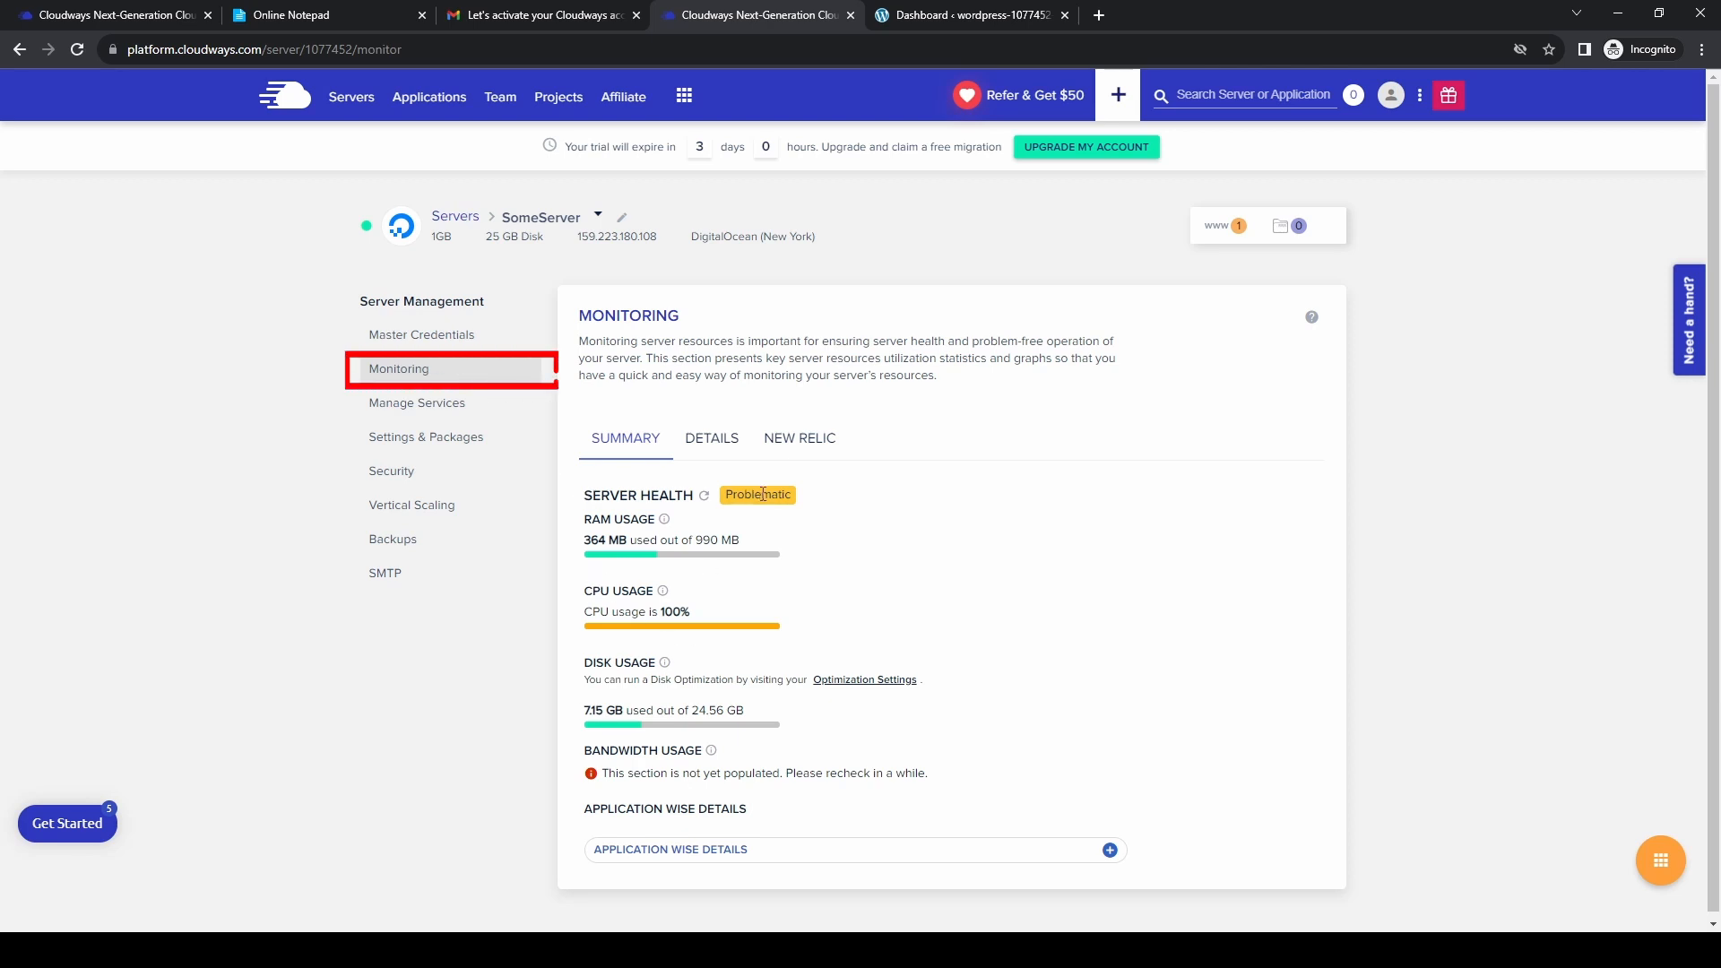
{"action": "left_click", "coordinate": [710, 449]}
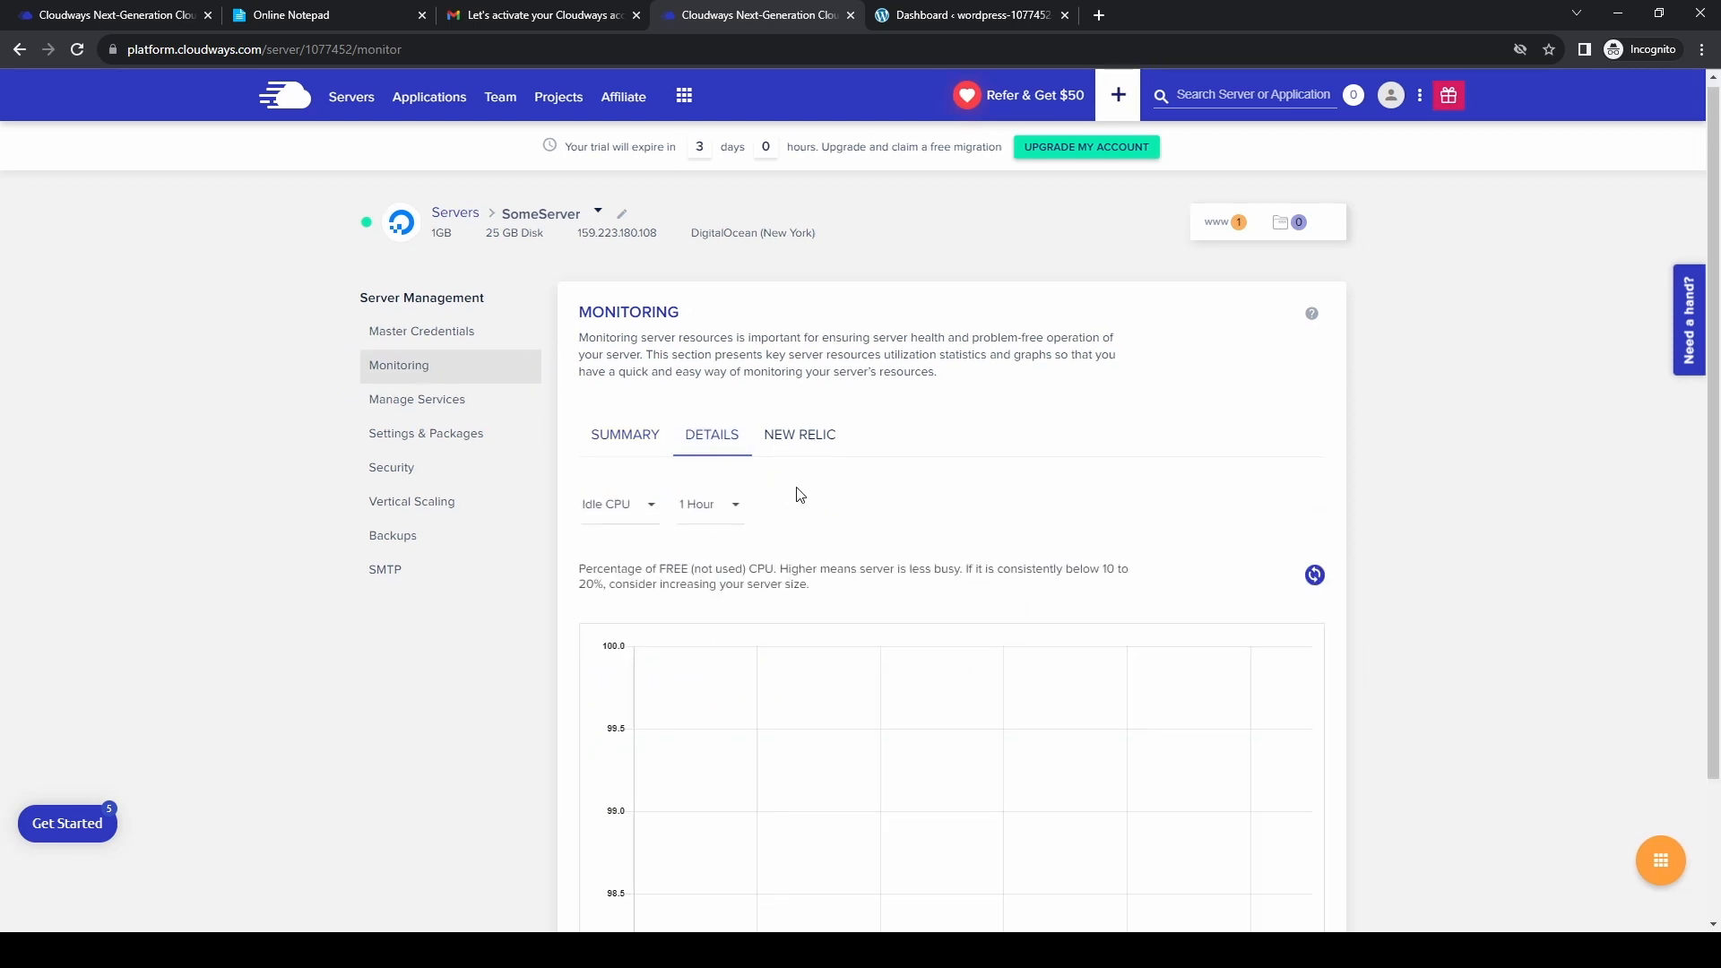
{"action": "scroll", "coordinate": [811, 495], "scroll_direction": "down", "scroll_amount": 2}
{"action": "scroll", "coordinate": [807, 479], "scroll_direction": "up", "scroll_amount": 2}
{"action": "left_click", "coordinate": [782, 449]}
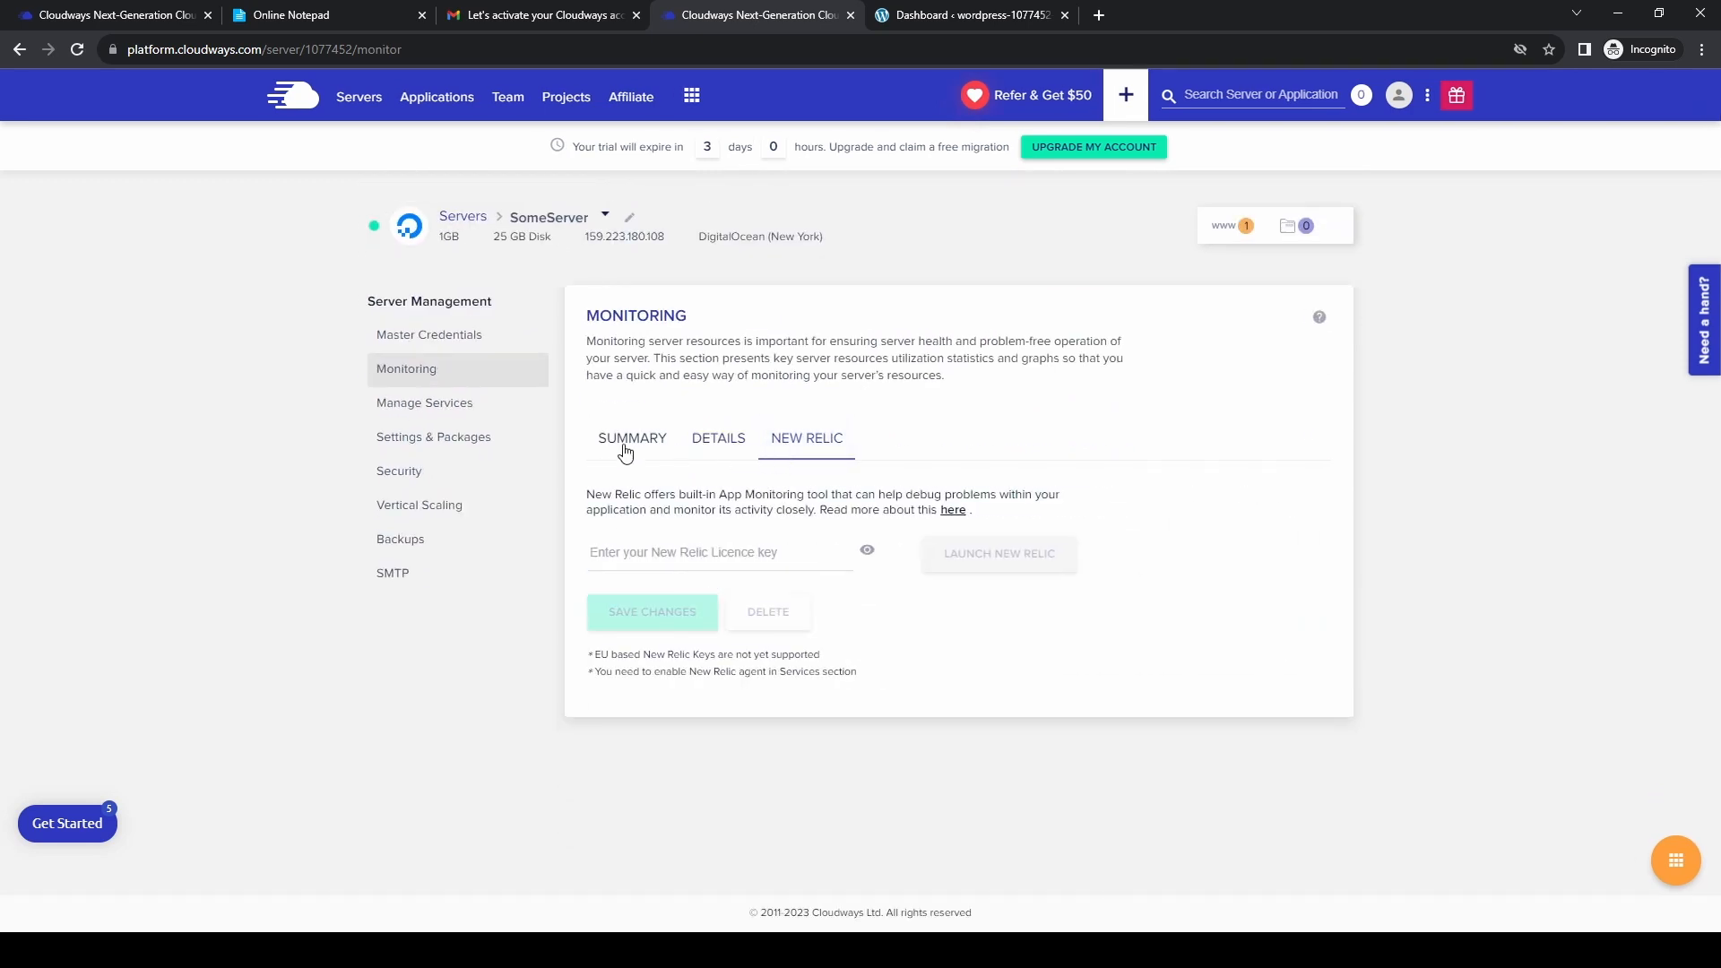
Step: Revisit the vertical scaling settings, open the account upgrade page and examine its payment address, billing address and payment card sections
{"action": "left_click", "coordinate": [411, 505]}
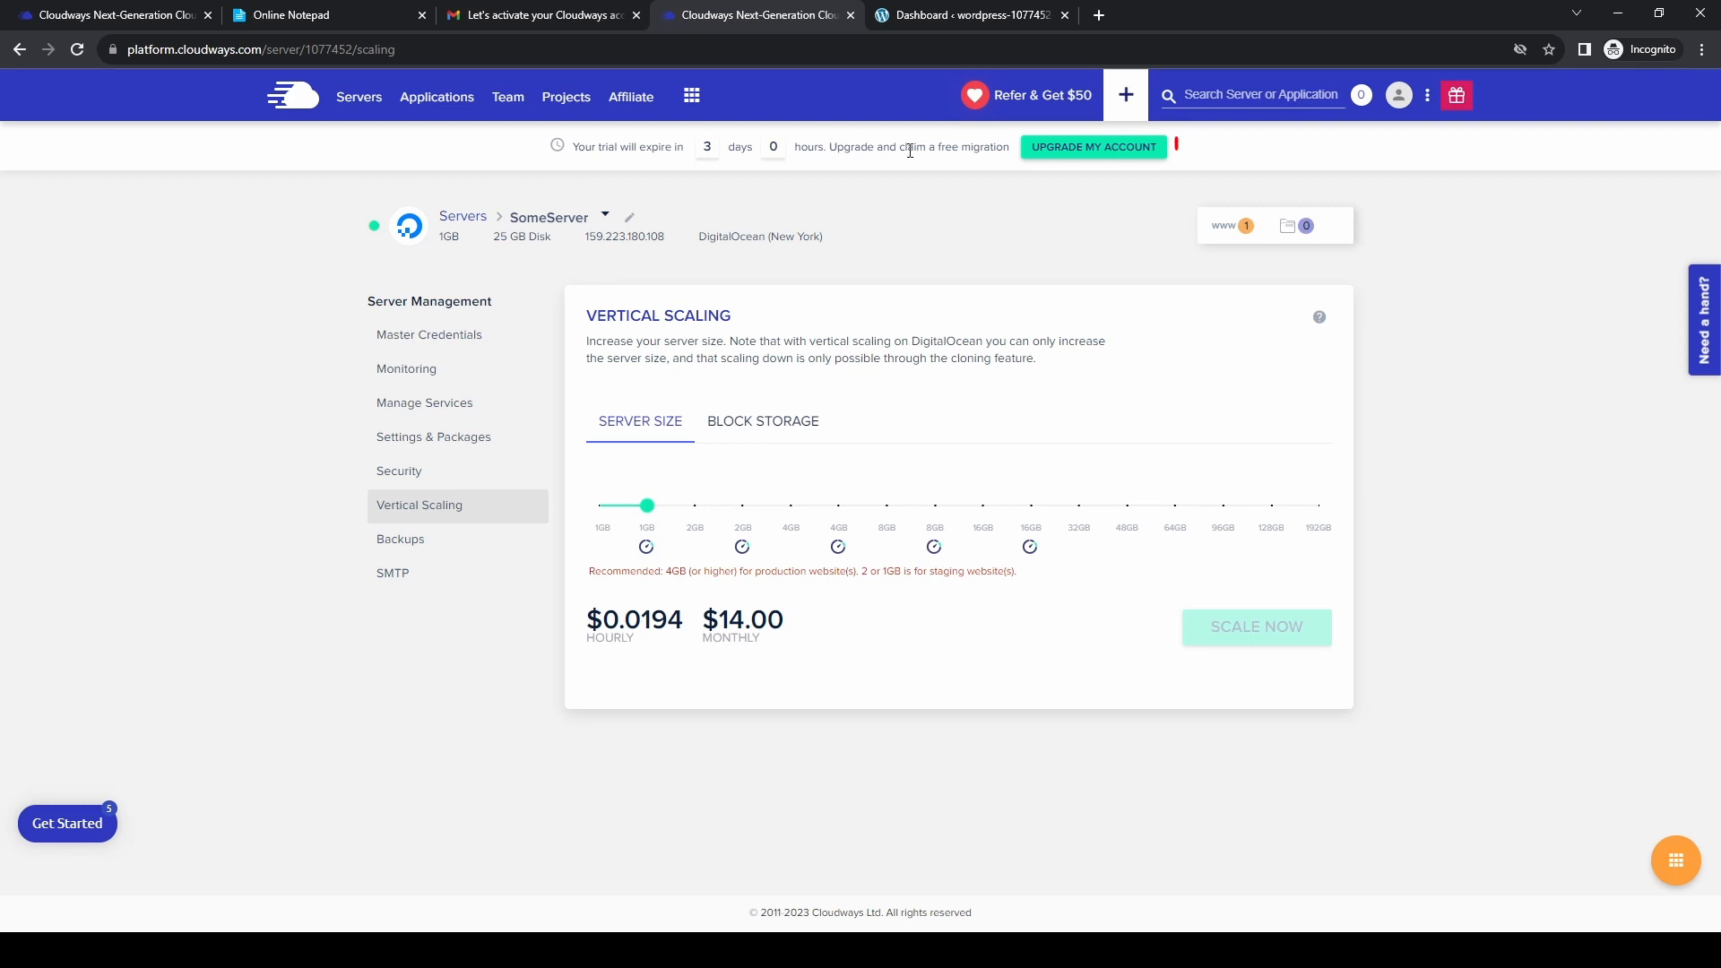
{"action": "left_click", "coordinate": [1059, 149]}
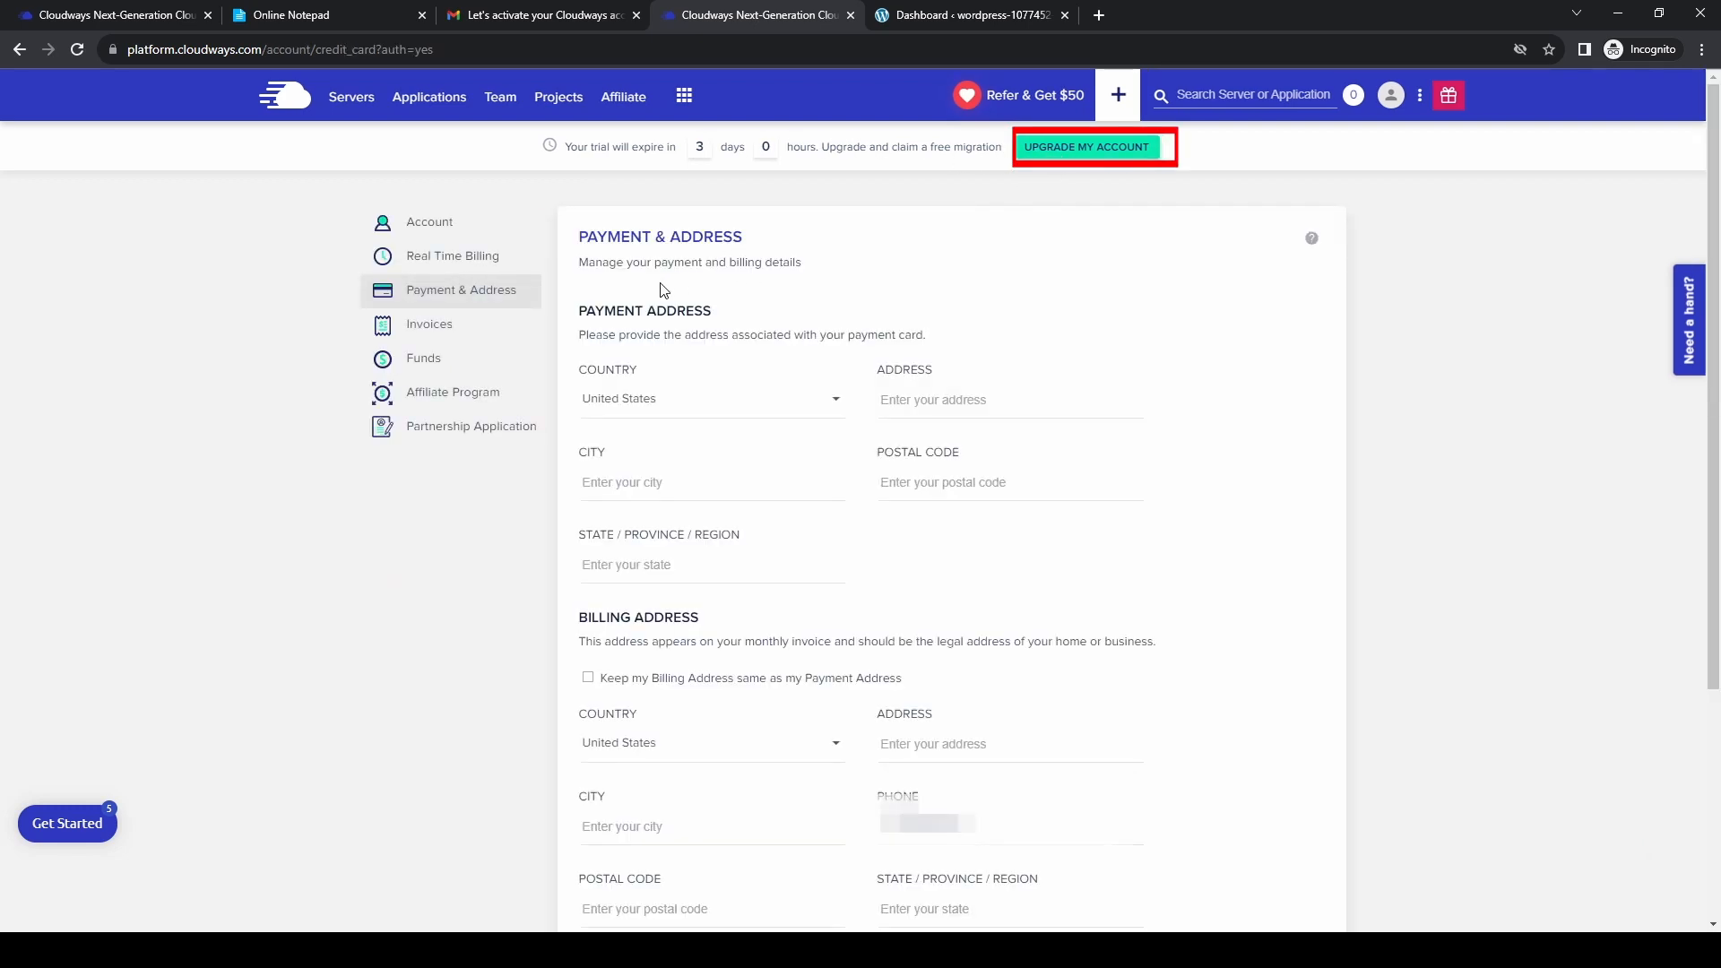
{"action": "scroll", "coordinate": [663, 287], "scroll_direction": "down", "scroll_amount": 1}
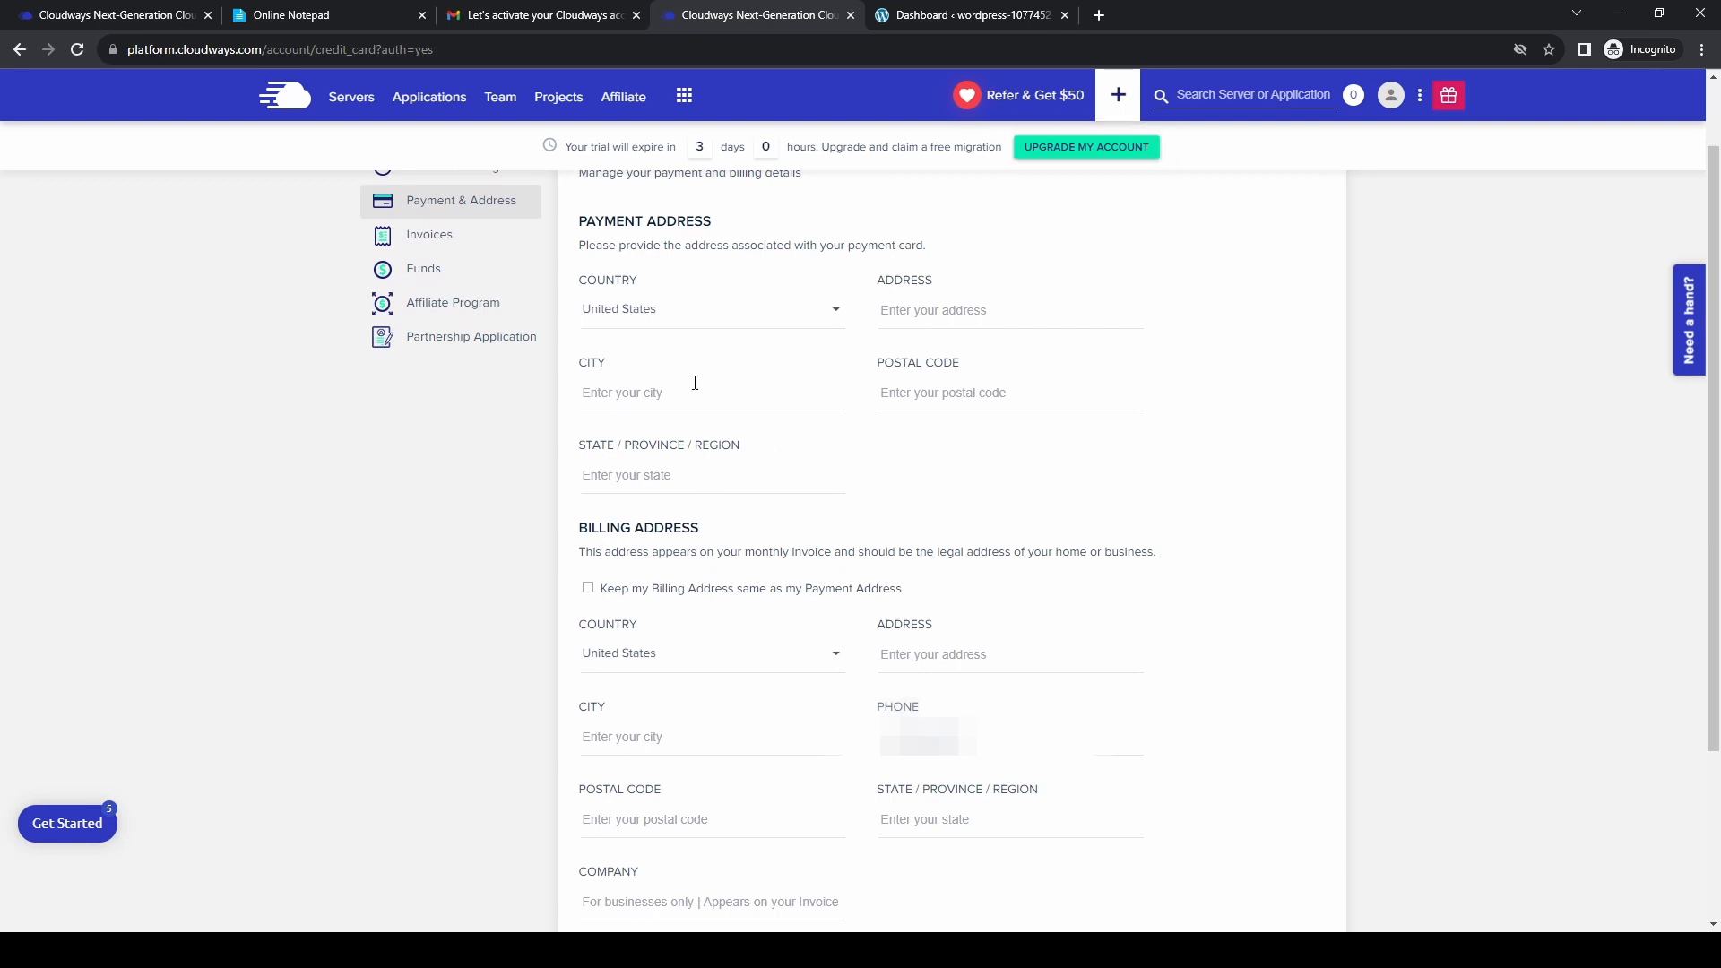
{"action": "scroll", "coordinate": [633, 466], "scroll_direction": "down", "scroll_amount": 2}
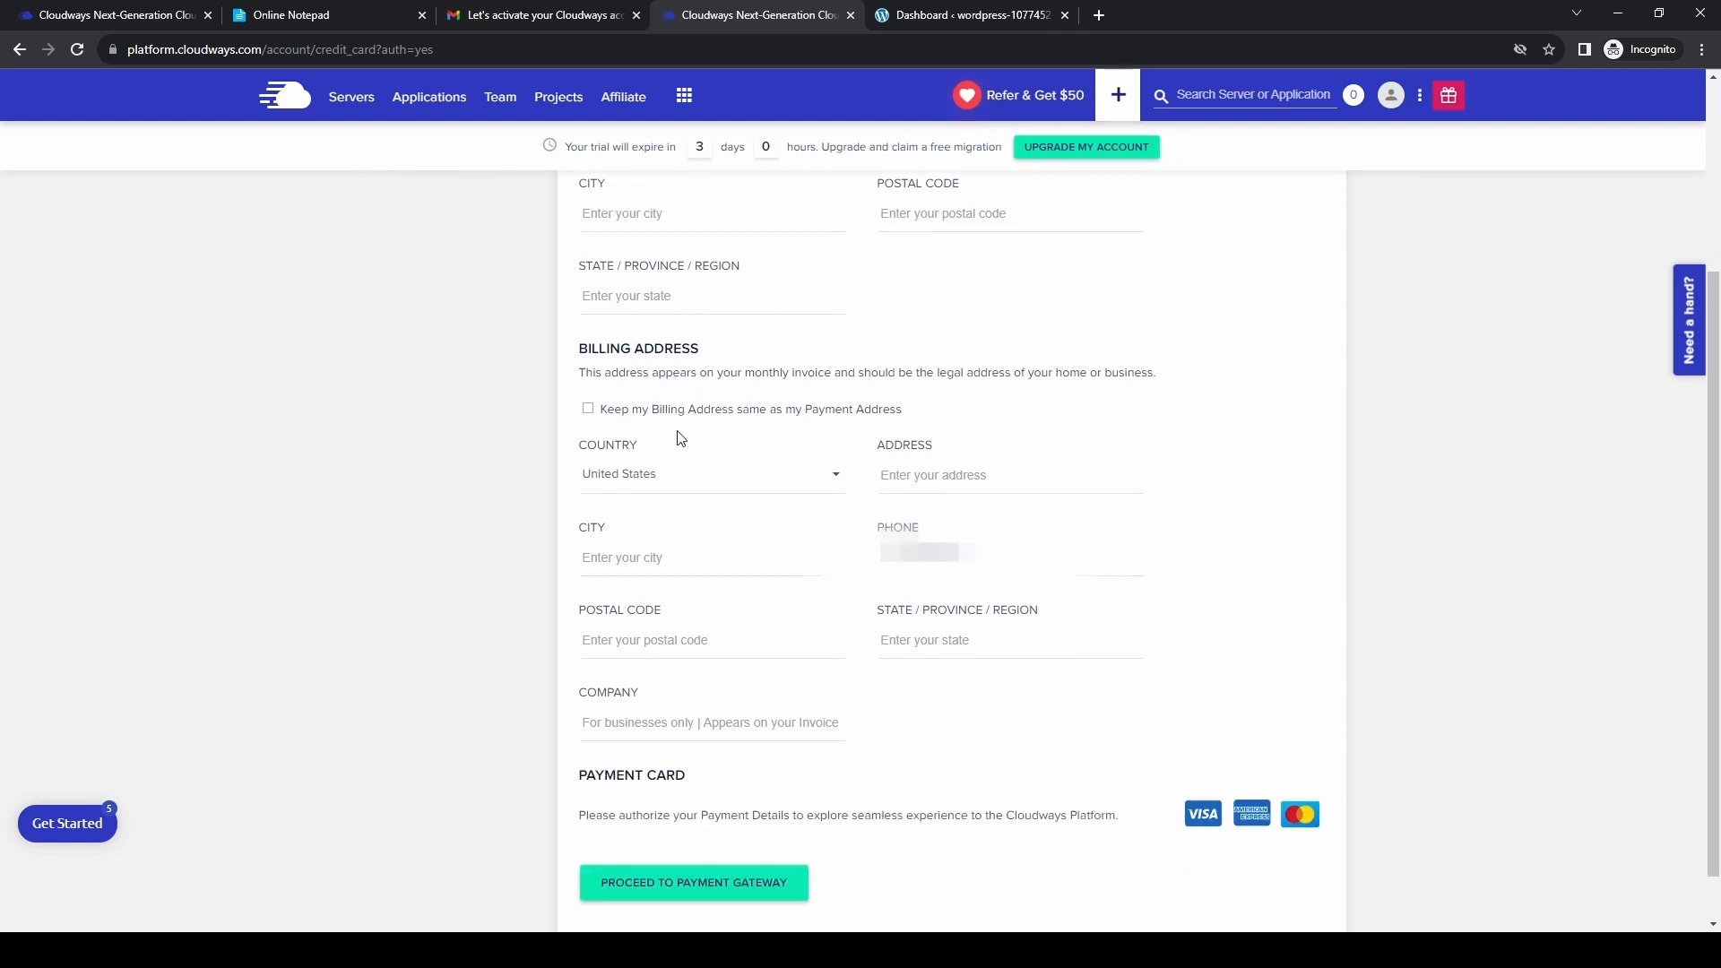
{"action": "scroll", "coordinate": [681, 437], "scroll_direction": "down", "scroll_amount": 1}
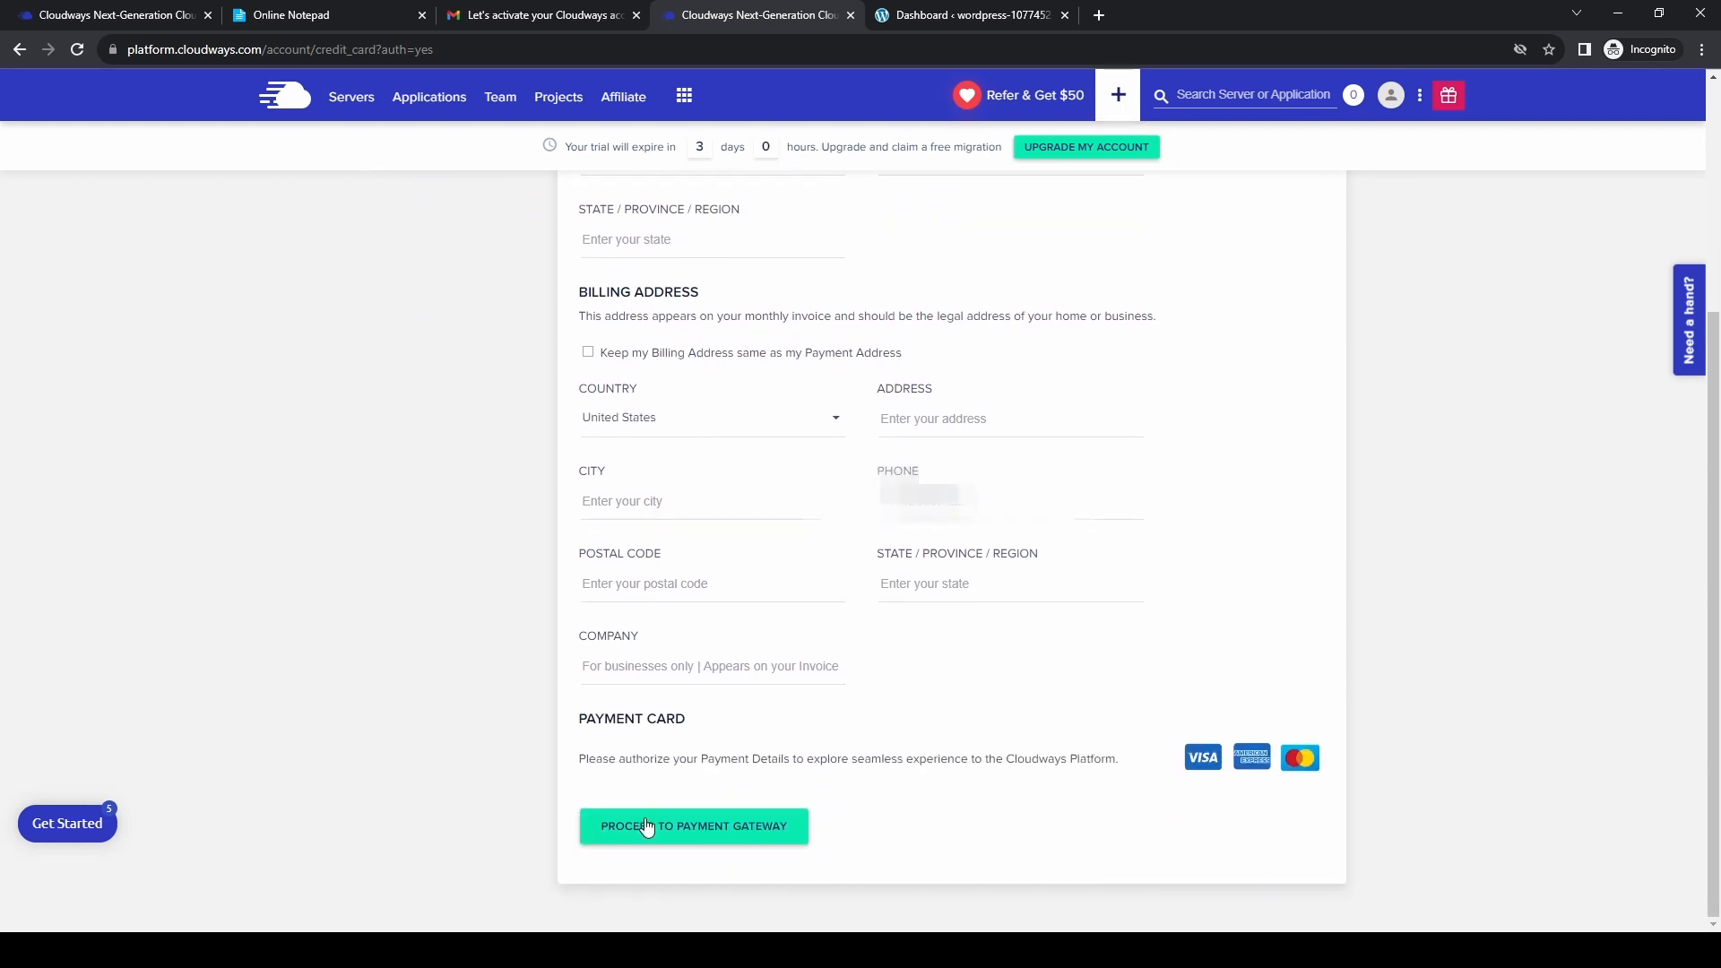